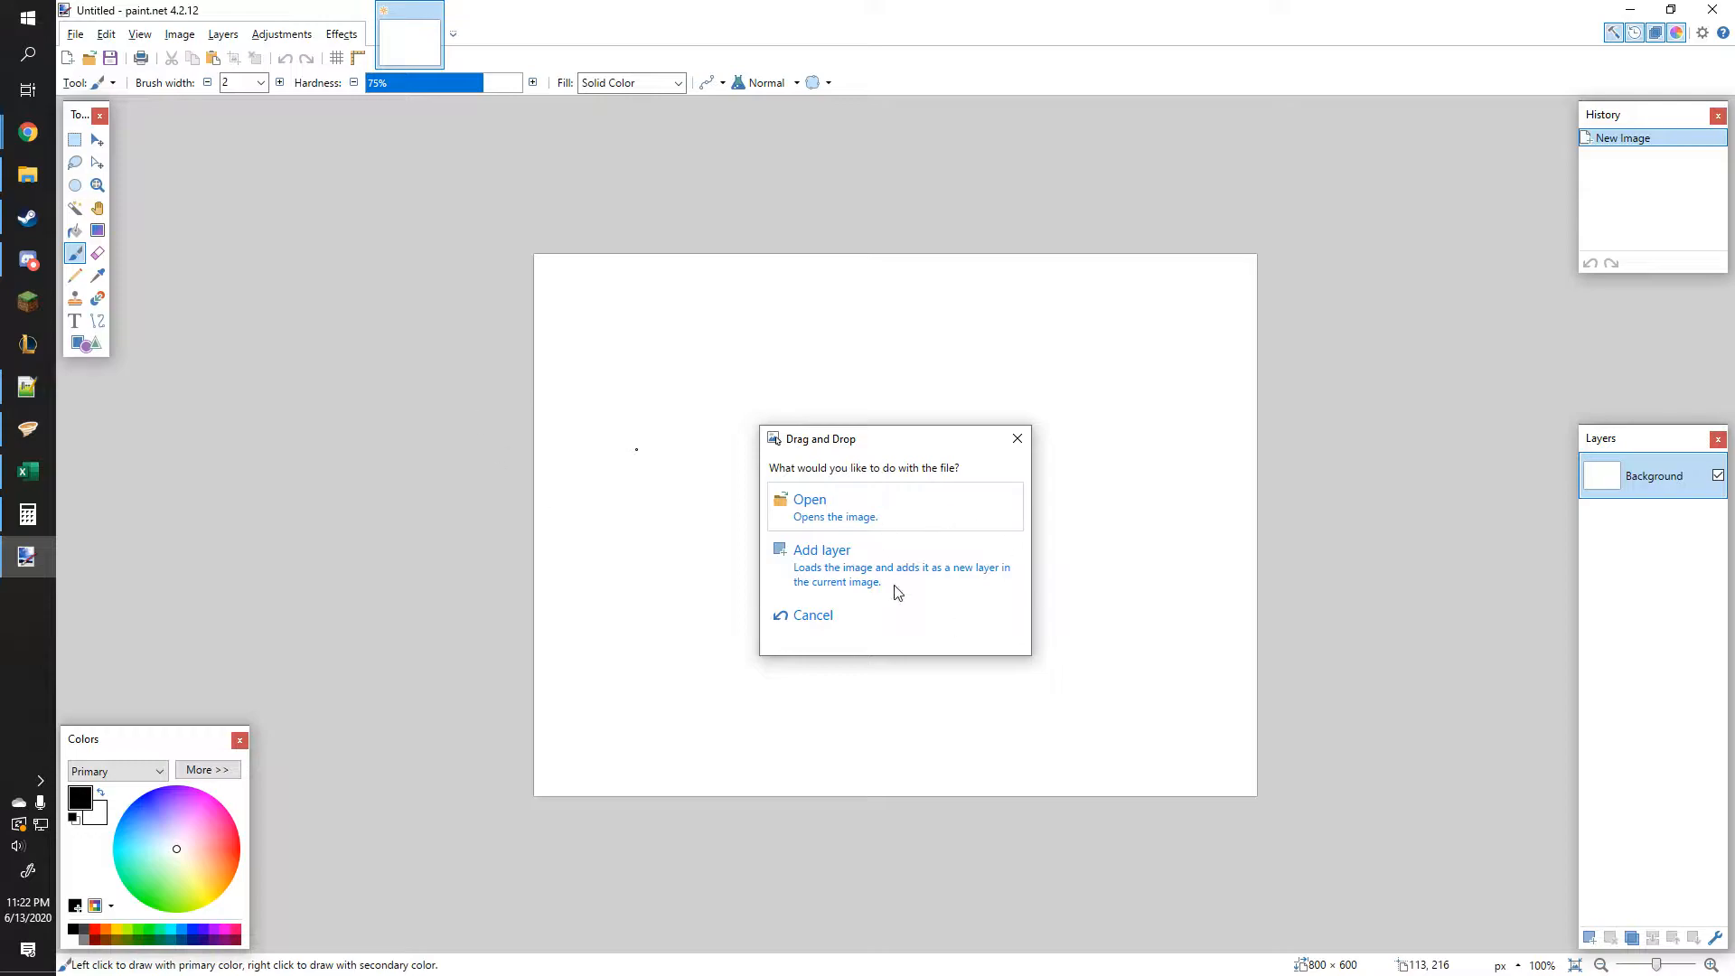
Step: Open the dropped map image and lower the secondary color's alpha to make it partly transparent
{"action": "left_click", "coordinate": [840, 511]}
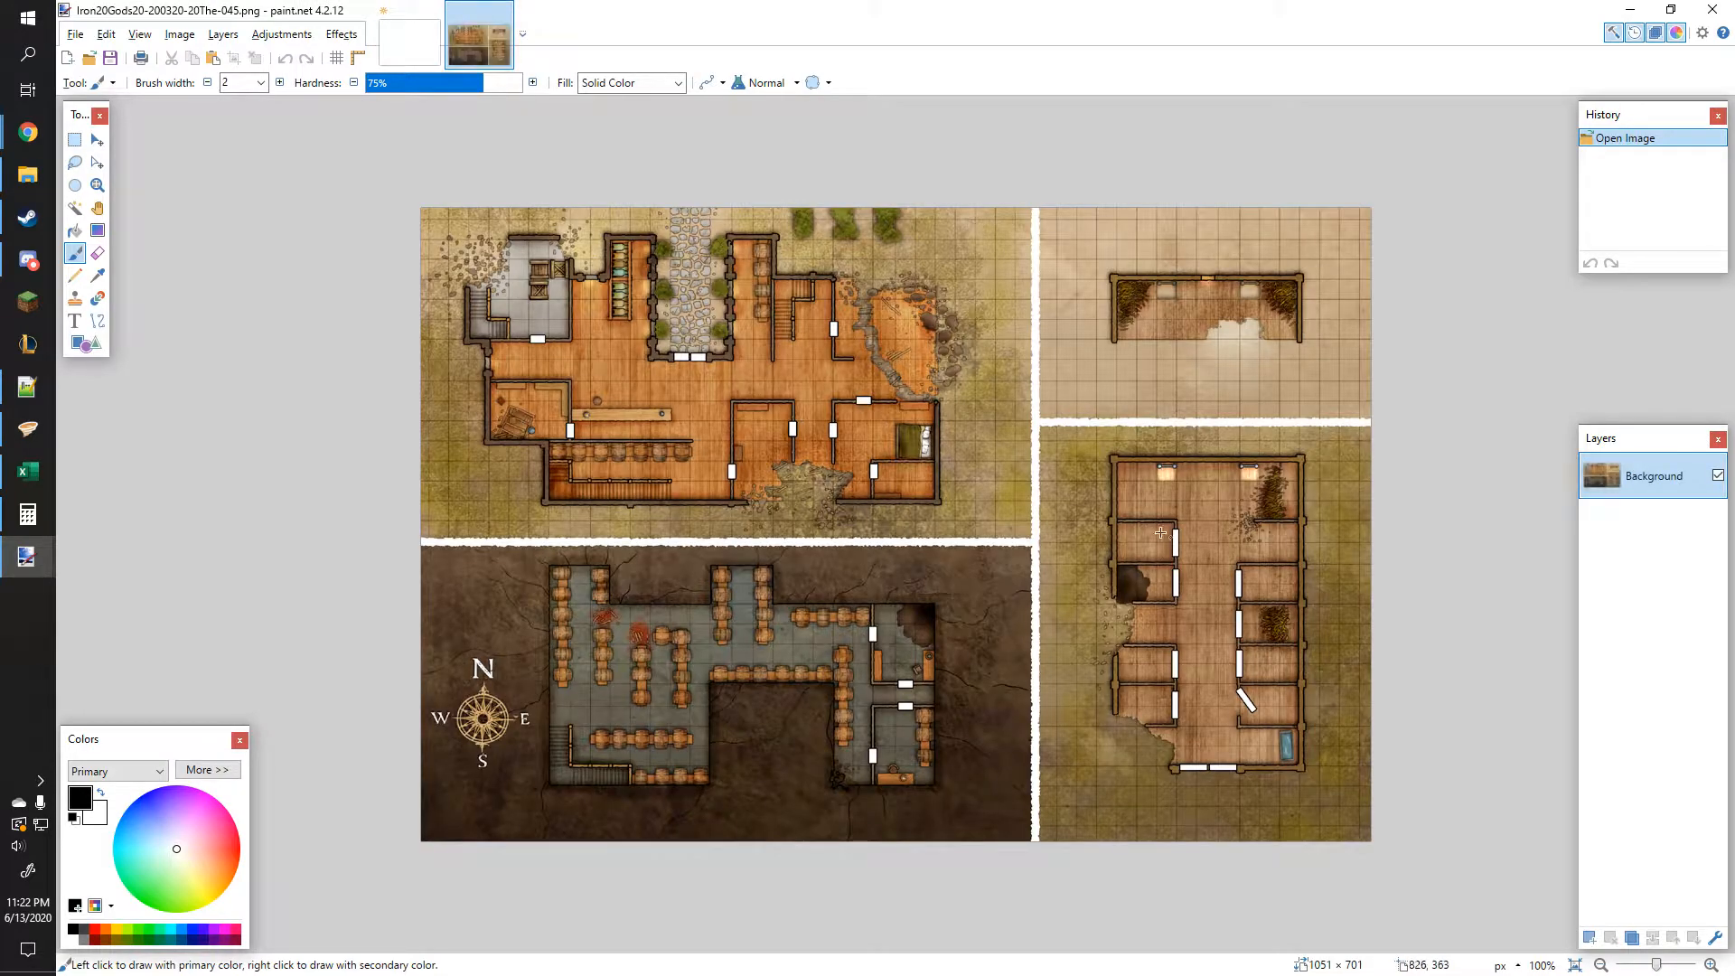
{"action": "left_click", "coordinate": [195, 770]}
{"action": "left_click", "coordinate": [99, 775]}
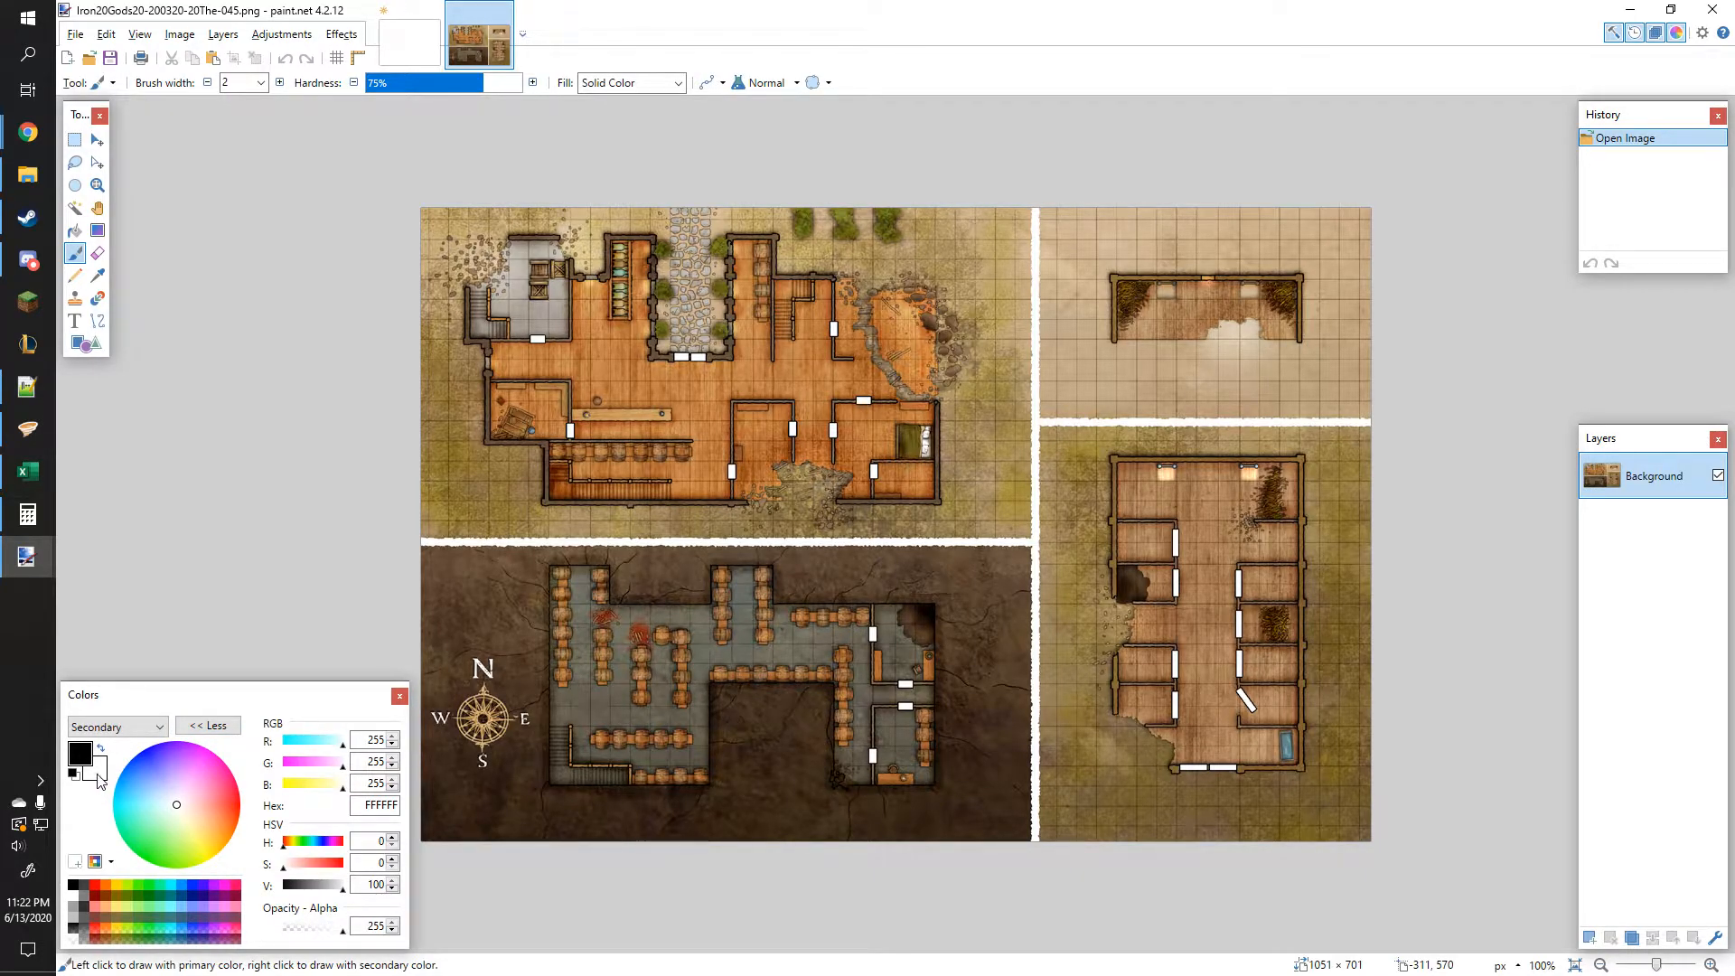
{"action": "left_click_drag", "start_coordinate": [332, 935], "coordinate": [259, 933]}
{"action": "left_click", "coordinate": [217, 726]}
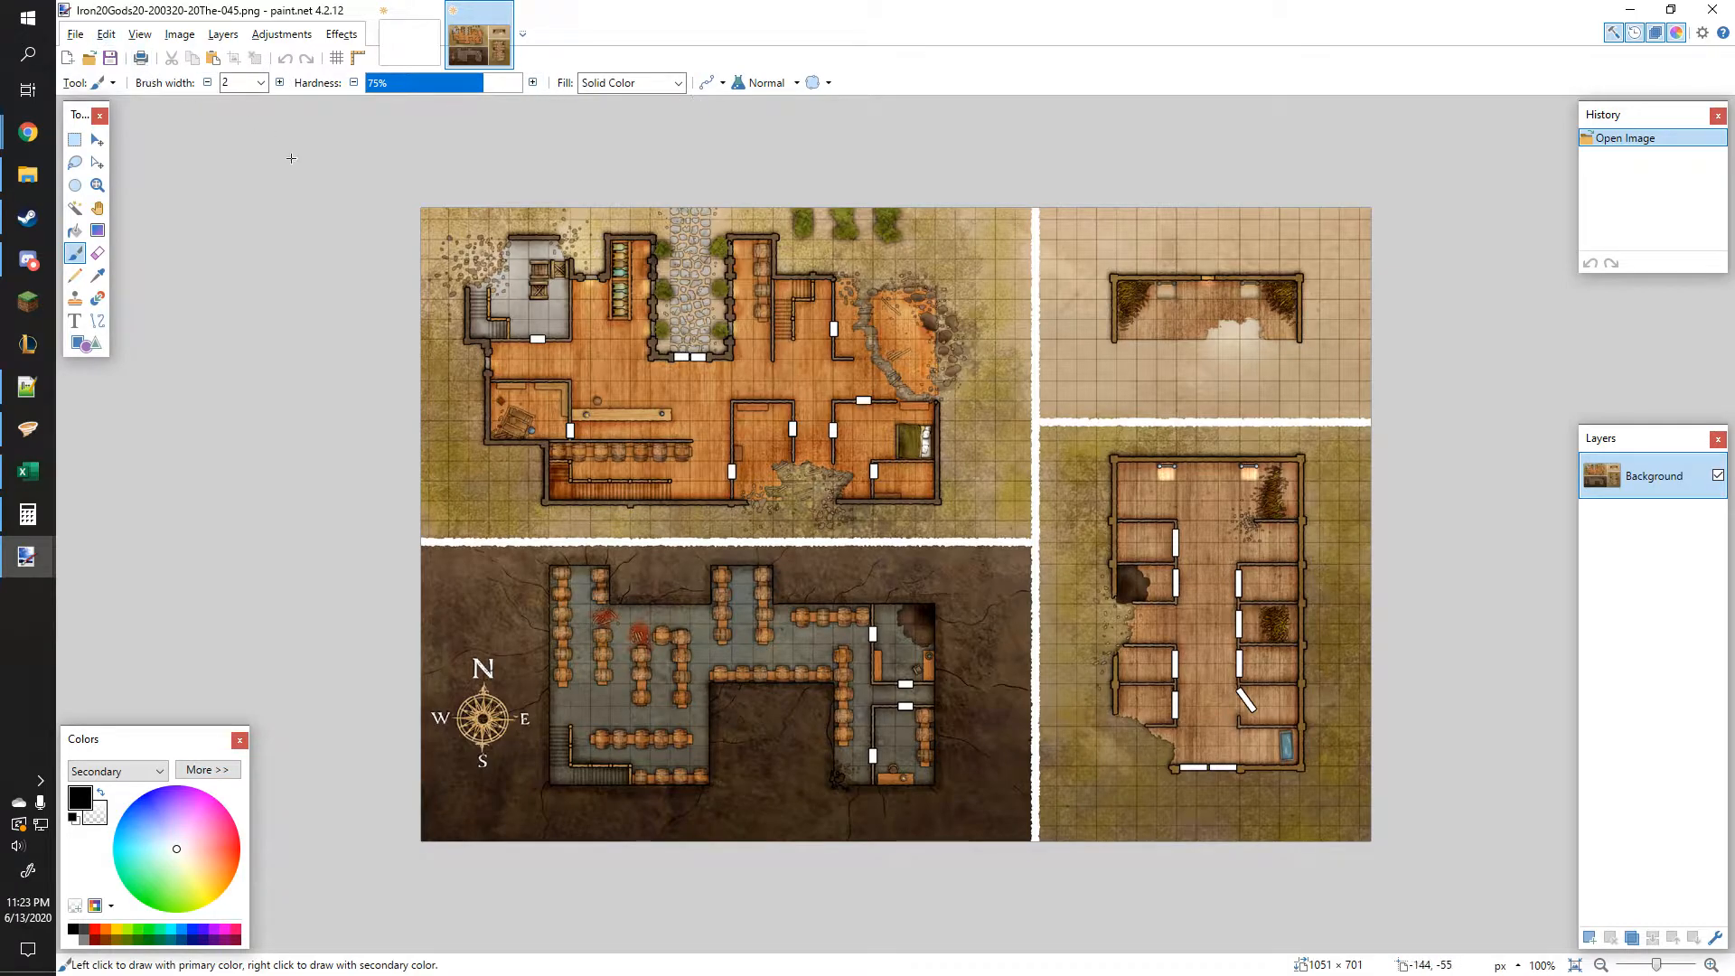
Step: Enlarge the canvas to 110 percent, anchored at the top left
{"action": "left_click", "coordinate": [193, 36]}
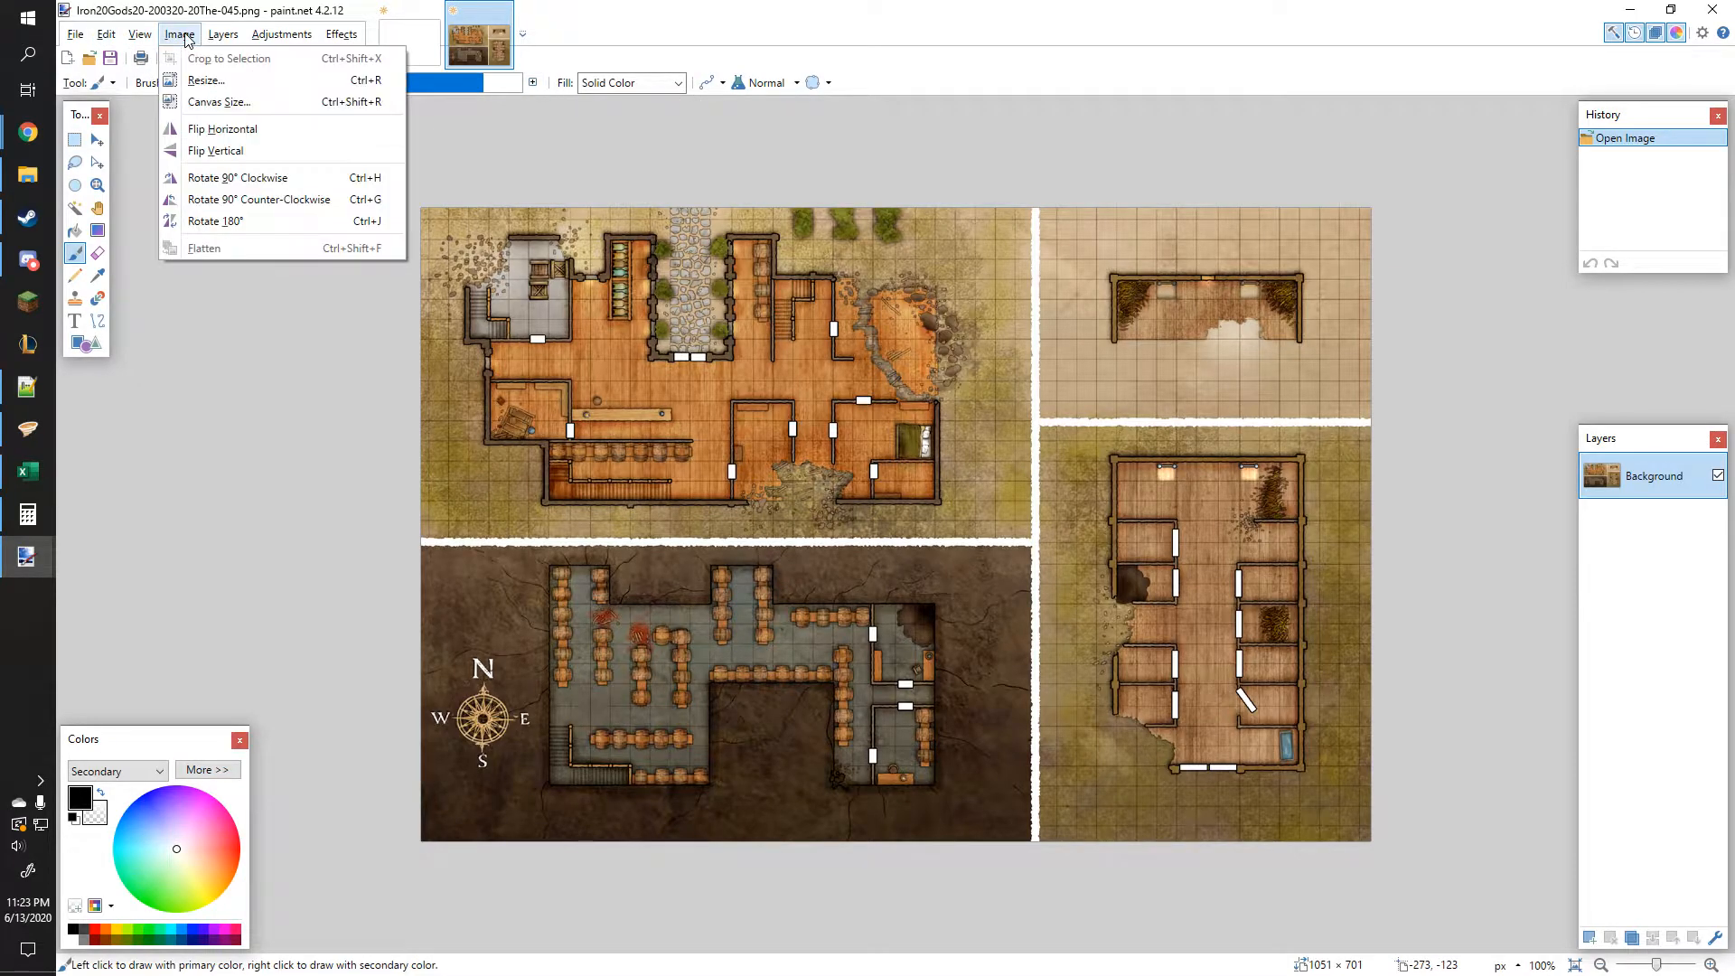
{"action": "left_click", "coordinate": [233, 103]}
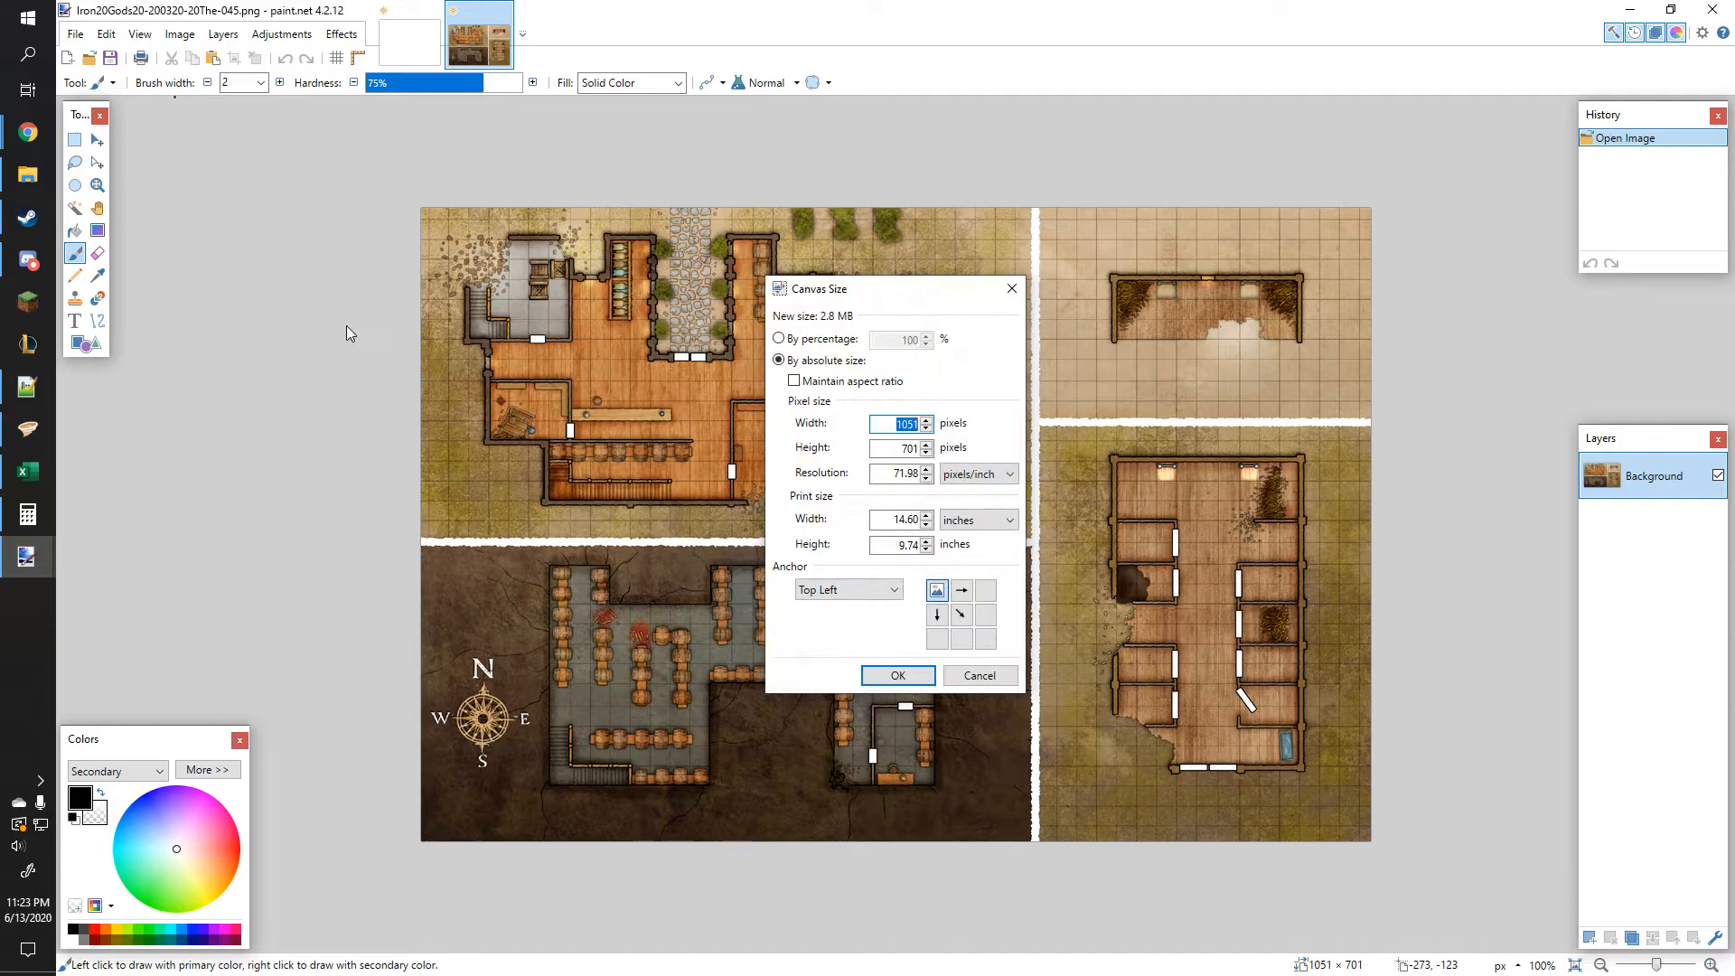
{"action": "left_click", "coordinate": [823, 340]}
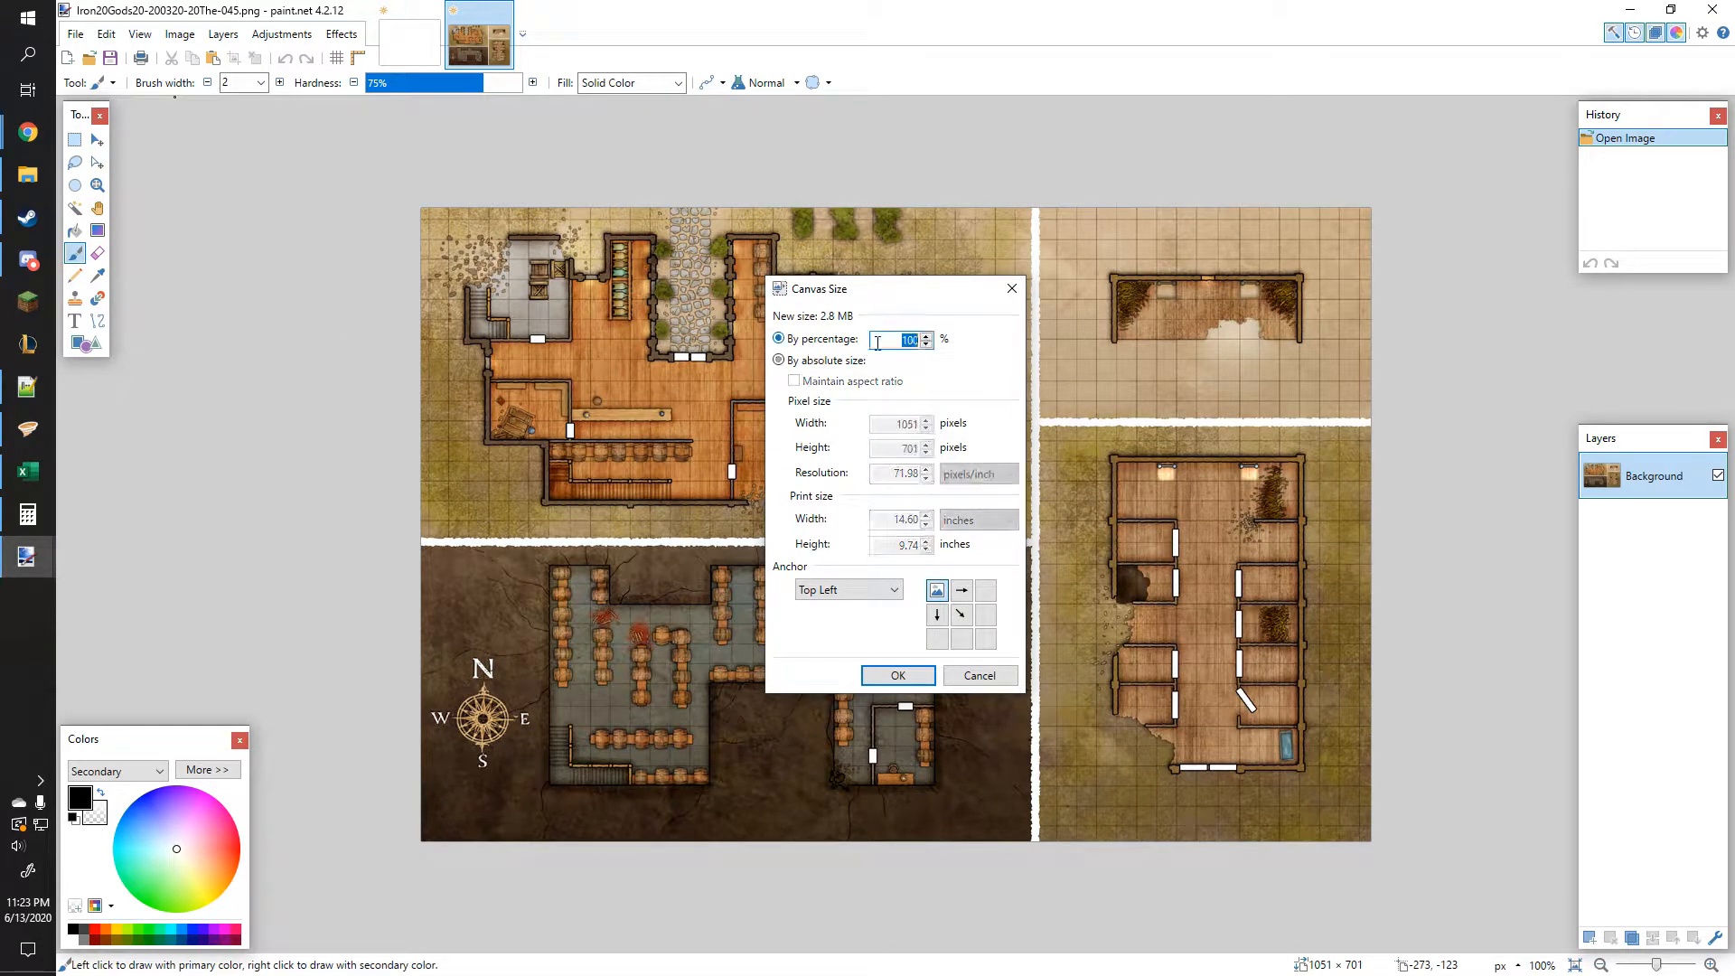
{"action": "type", "text": "110"}
{"action": "left_click", "coordinate": [898, 678]}
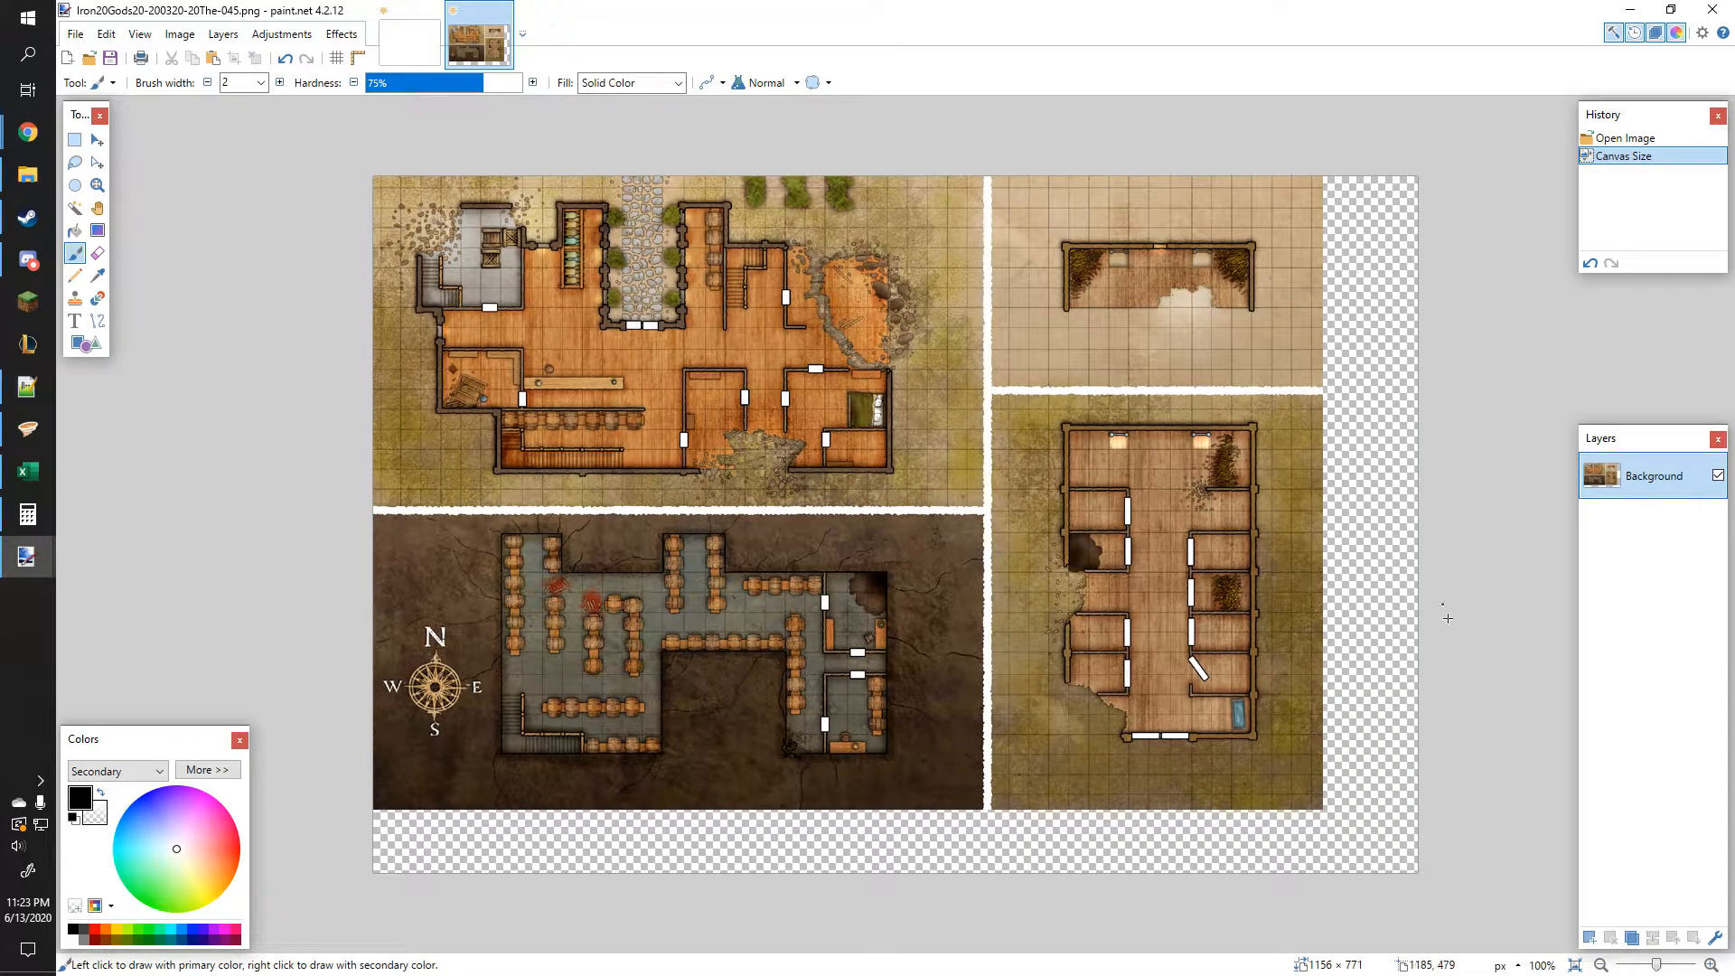
Step: Add a new layer above the background
{"action": "left_click", "coordinate": [1590, 937]}
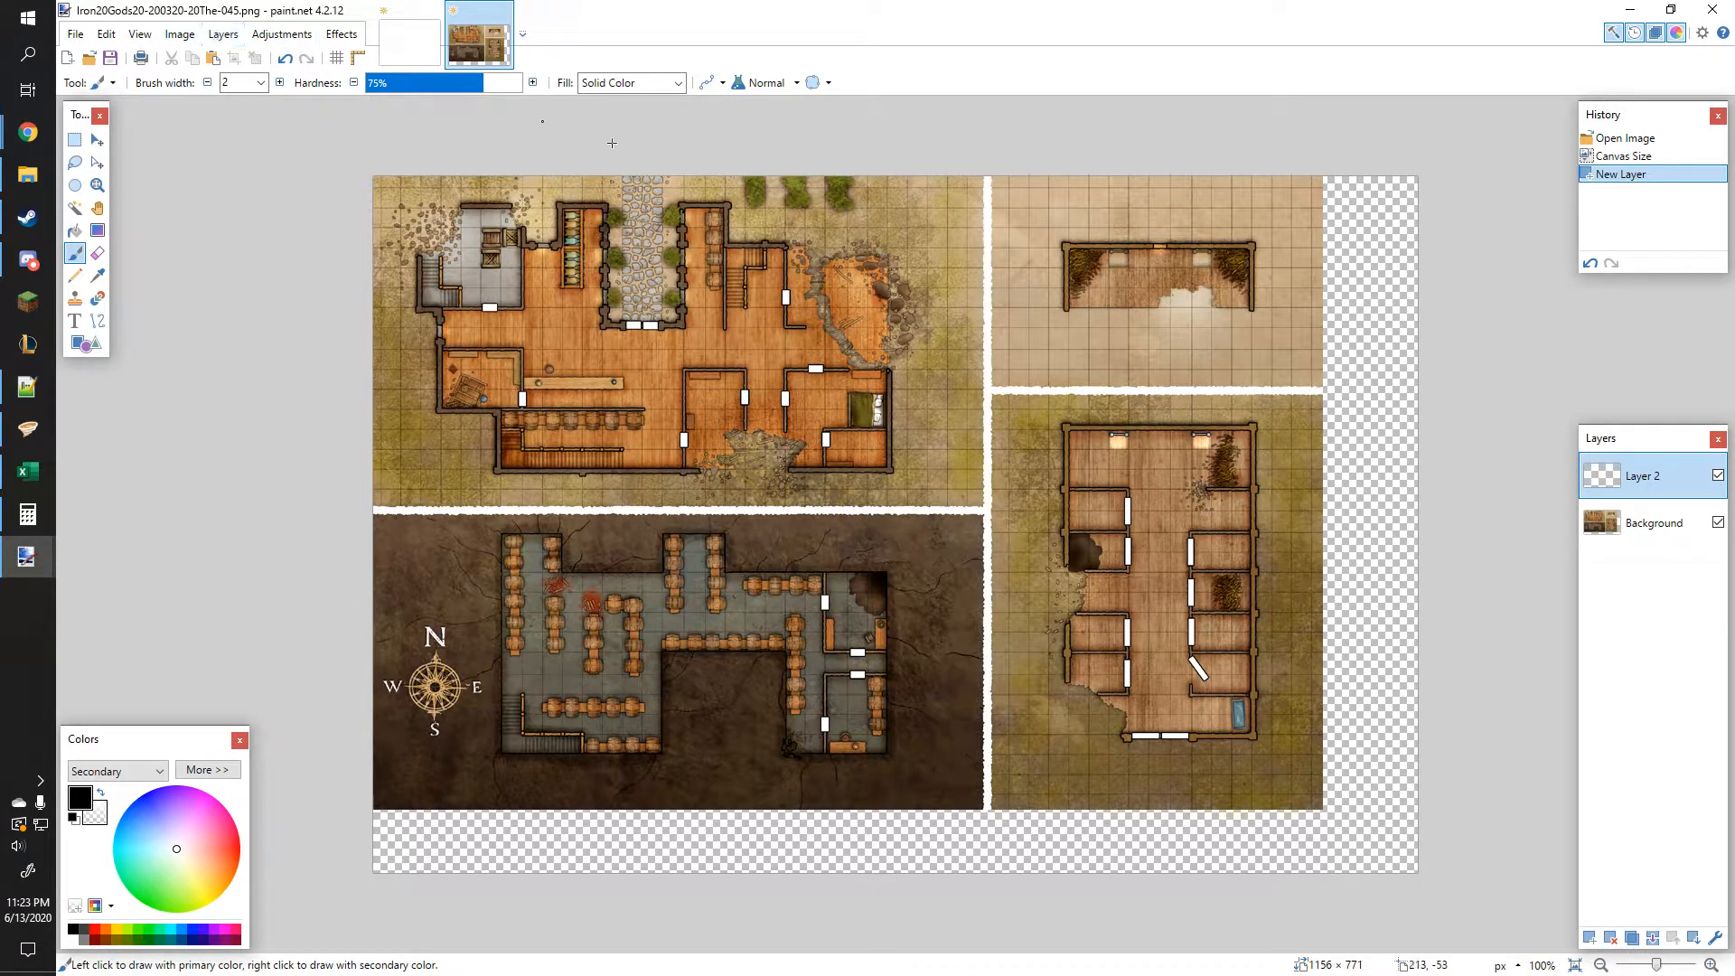
{"action": "left_click", "coordinate": [183, 36]}
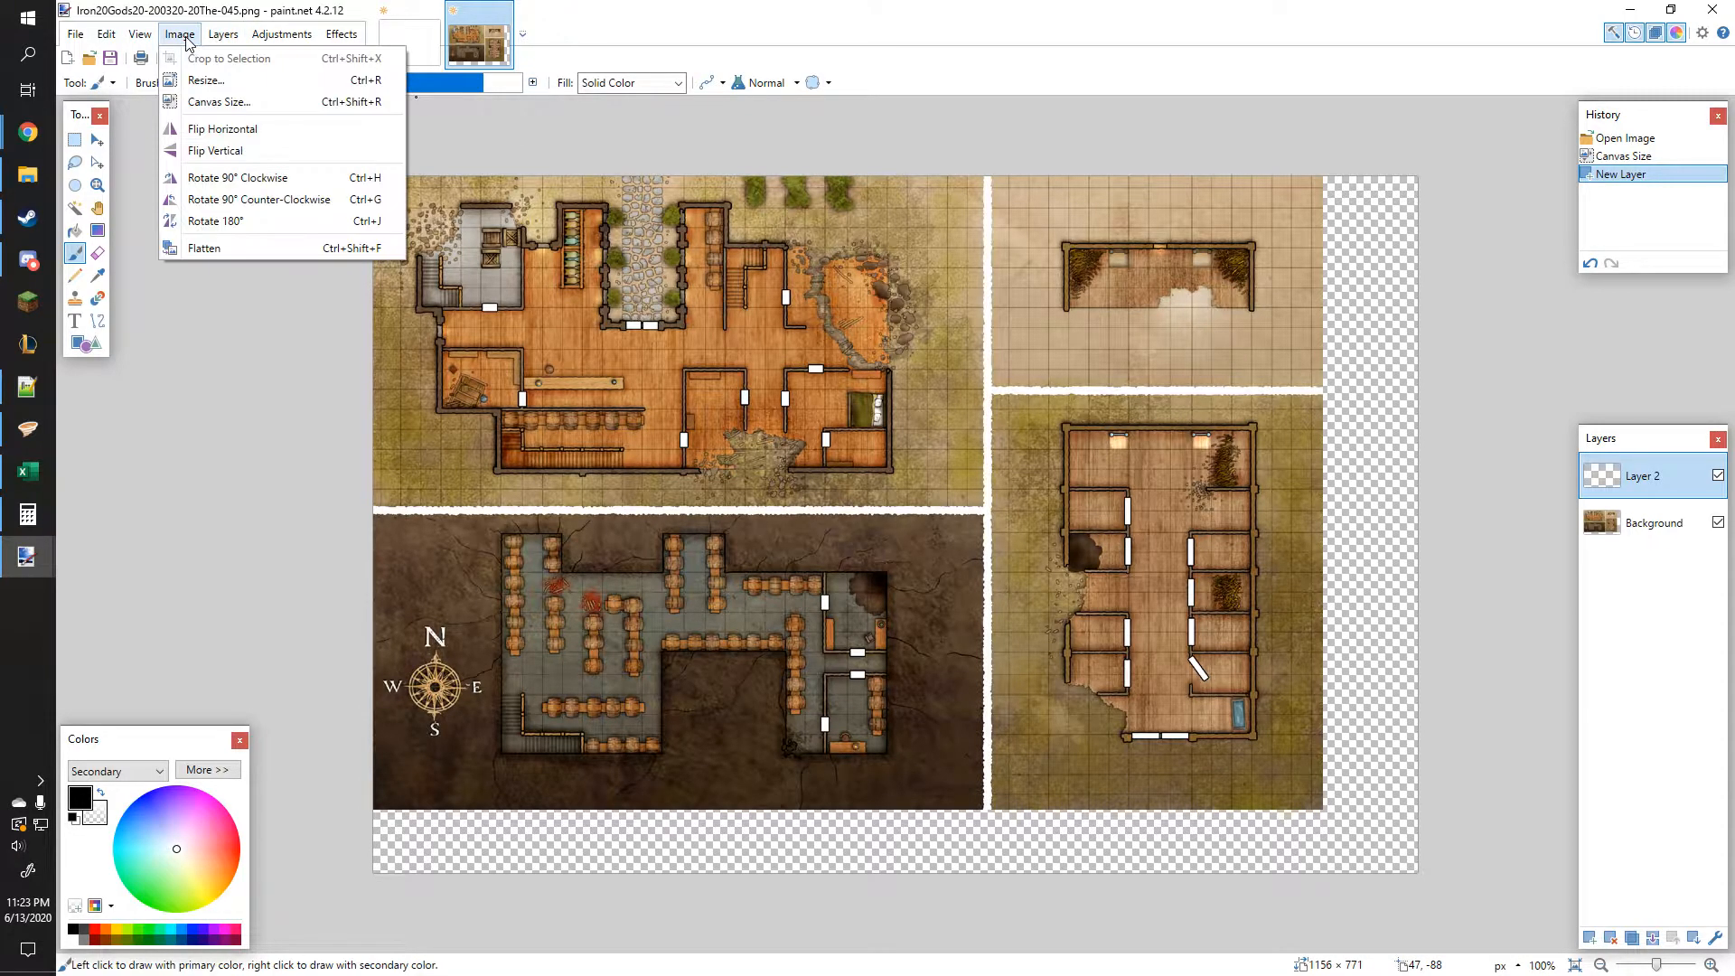
{"action": "left_click", "coordinate": [1444, 217]}
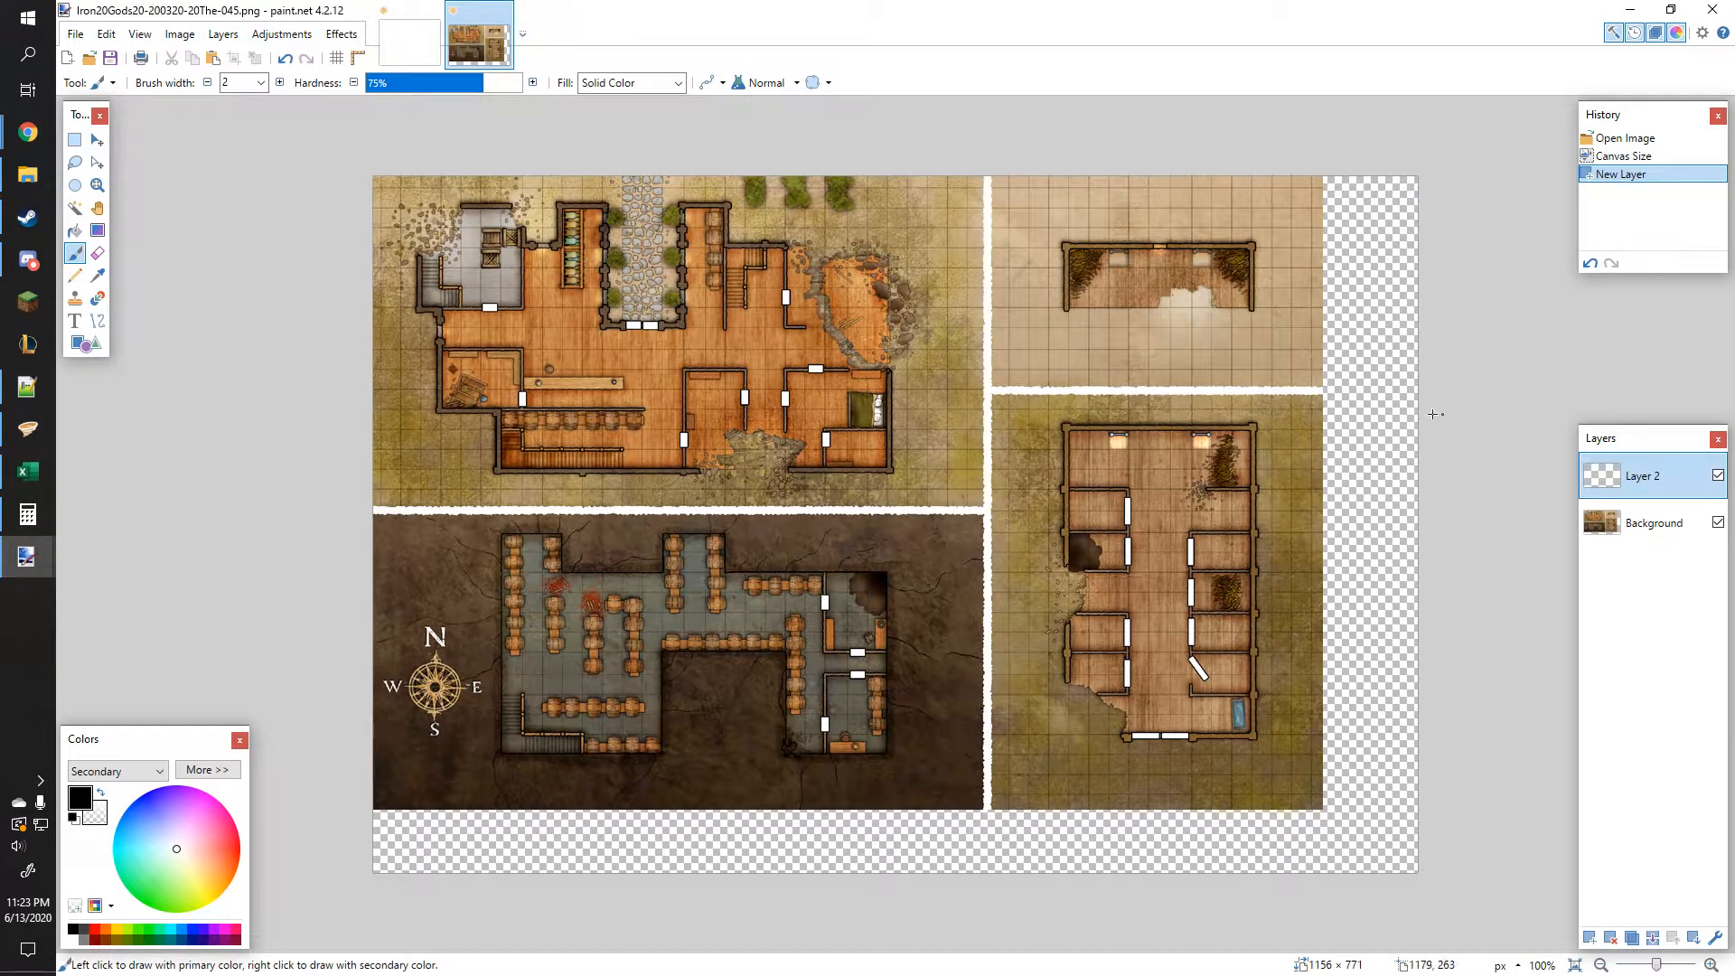
Step: Close the blank untitled image
{"action": "left_click", "coordinate": [428, 34]}
{"action": "key", "text": "ctrl+w"}
{"action": "left_click", "coordinate": [887, 597]}
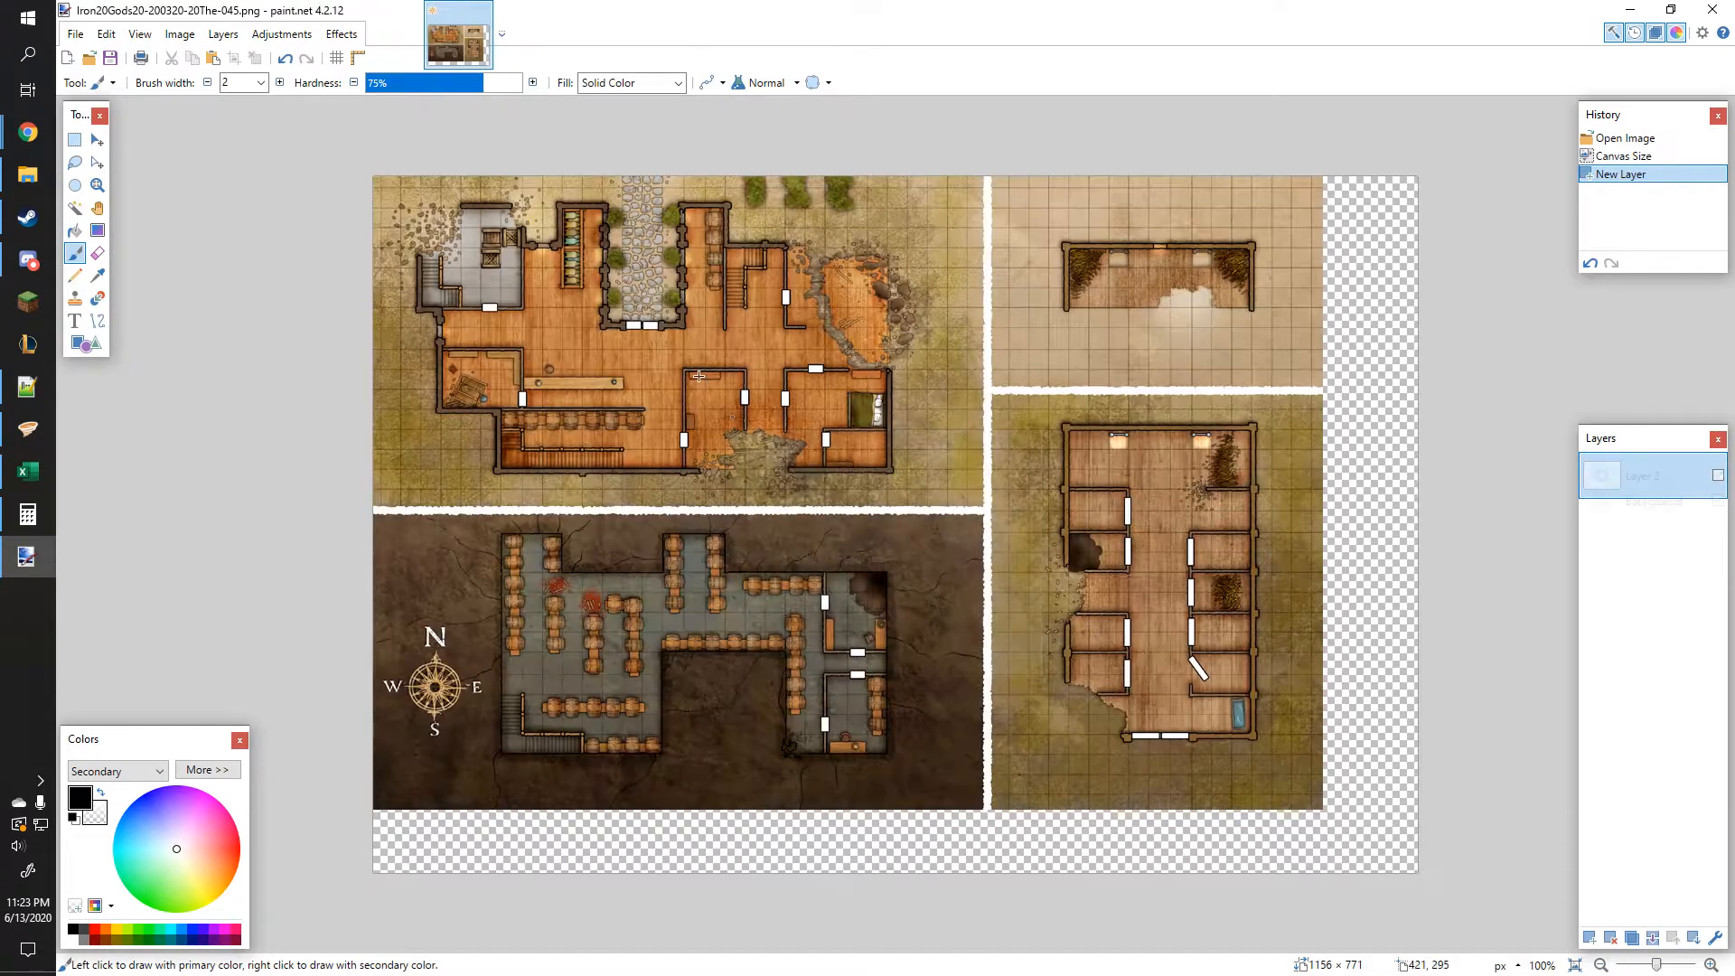
Step: Render a grid on the new layer with Grid & Checker Maker, using a 22 px step and line width 1
{"action": "left_click", "coordinate": [341, 34]}
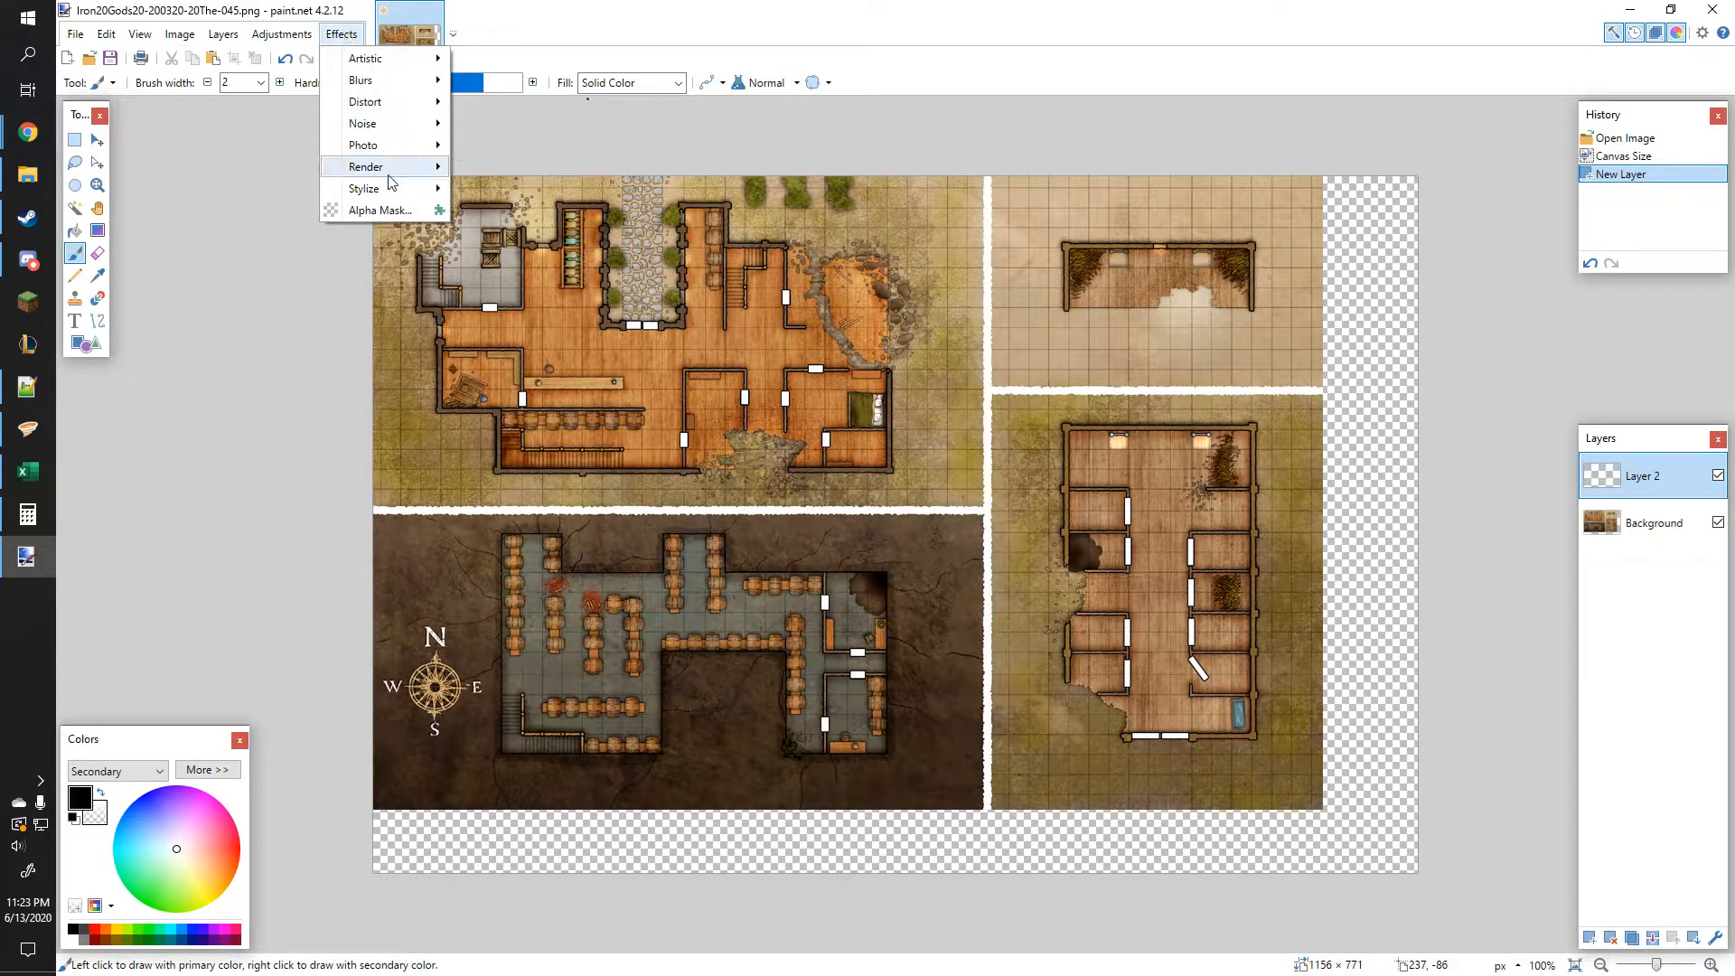
{"action": "mouse_move", "coordinate": [390, 171]}
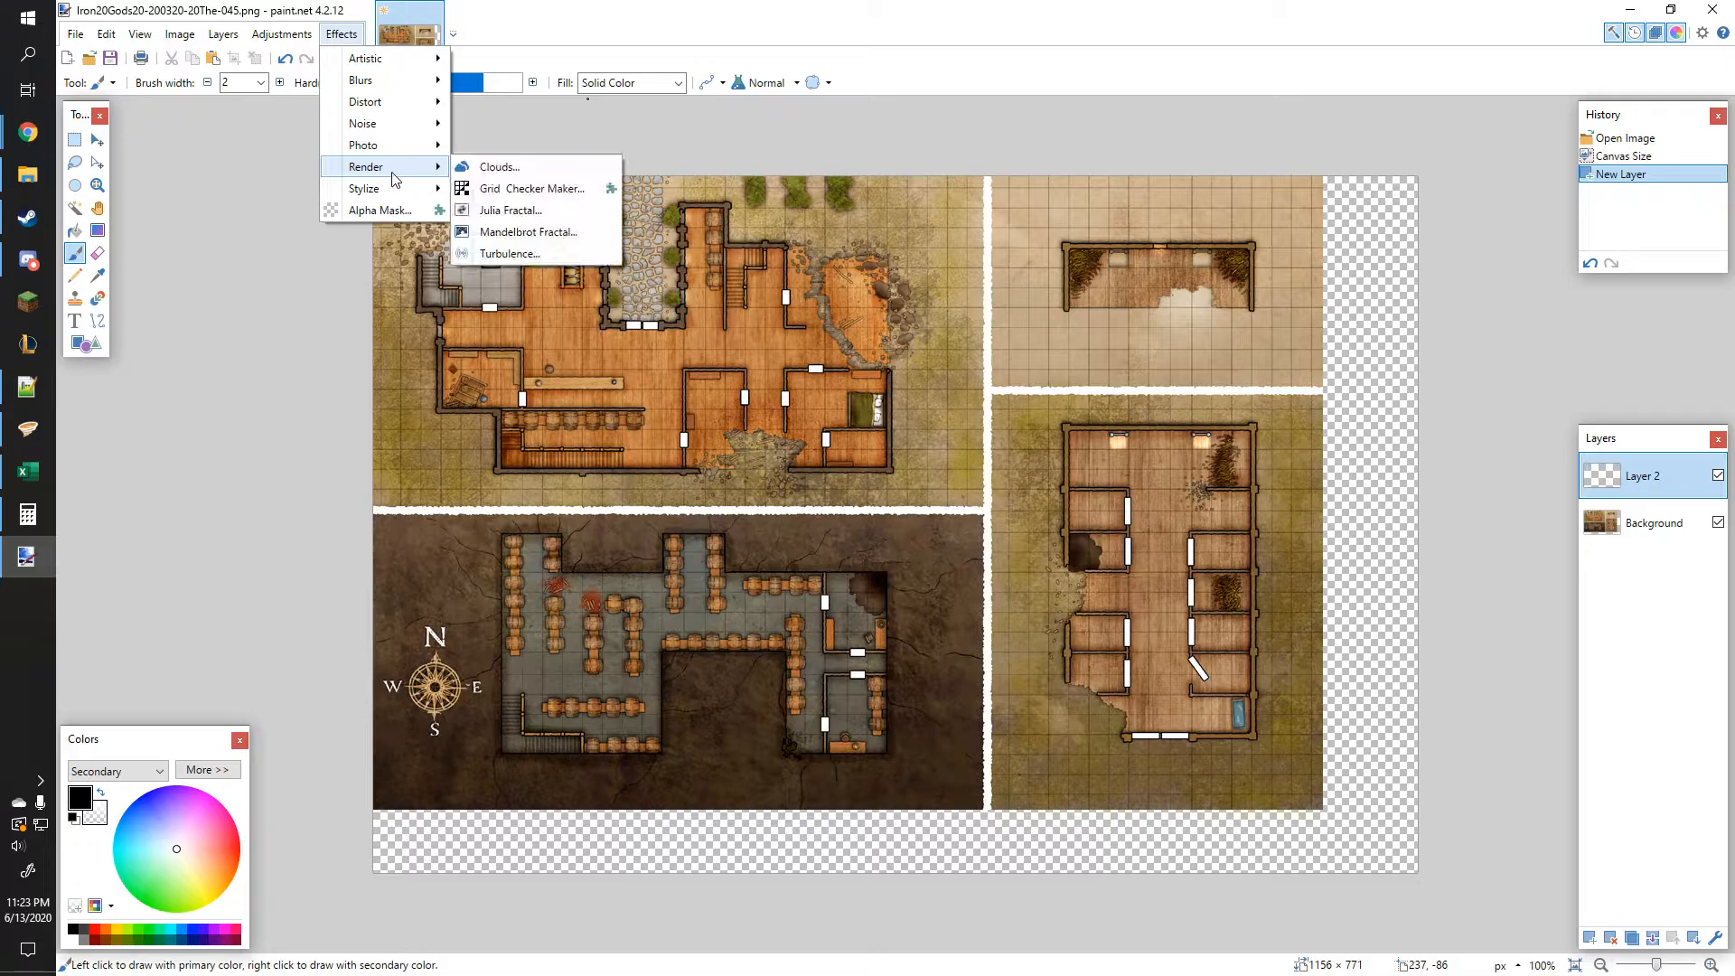
{"action": "left_click", "coordinate": [568, 189]}
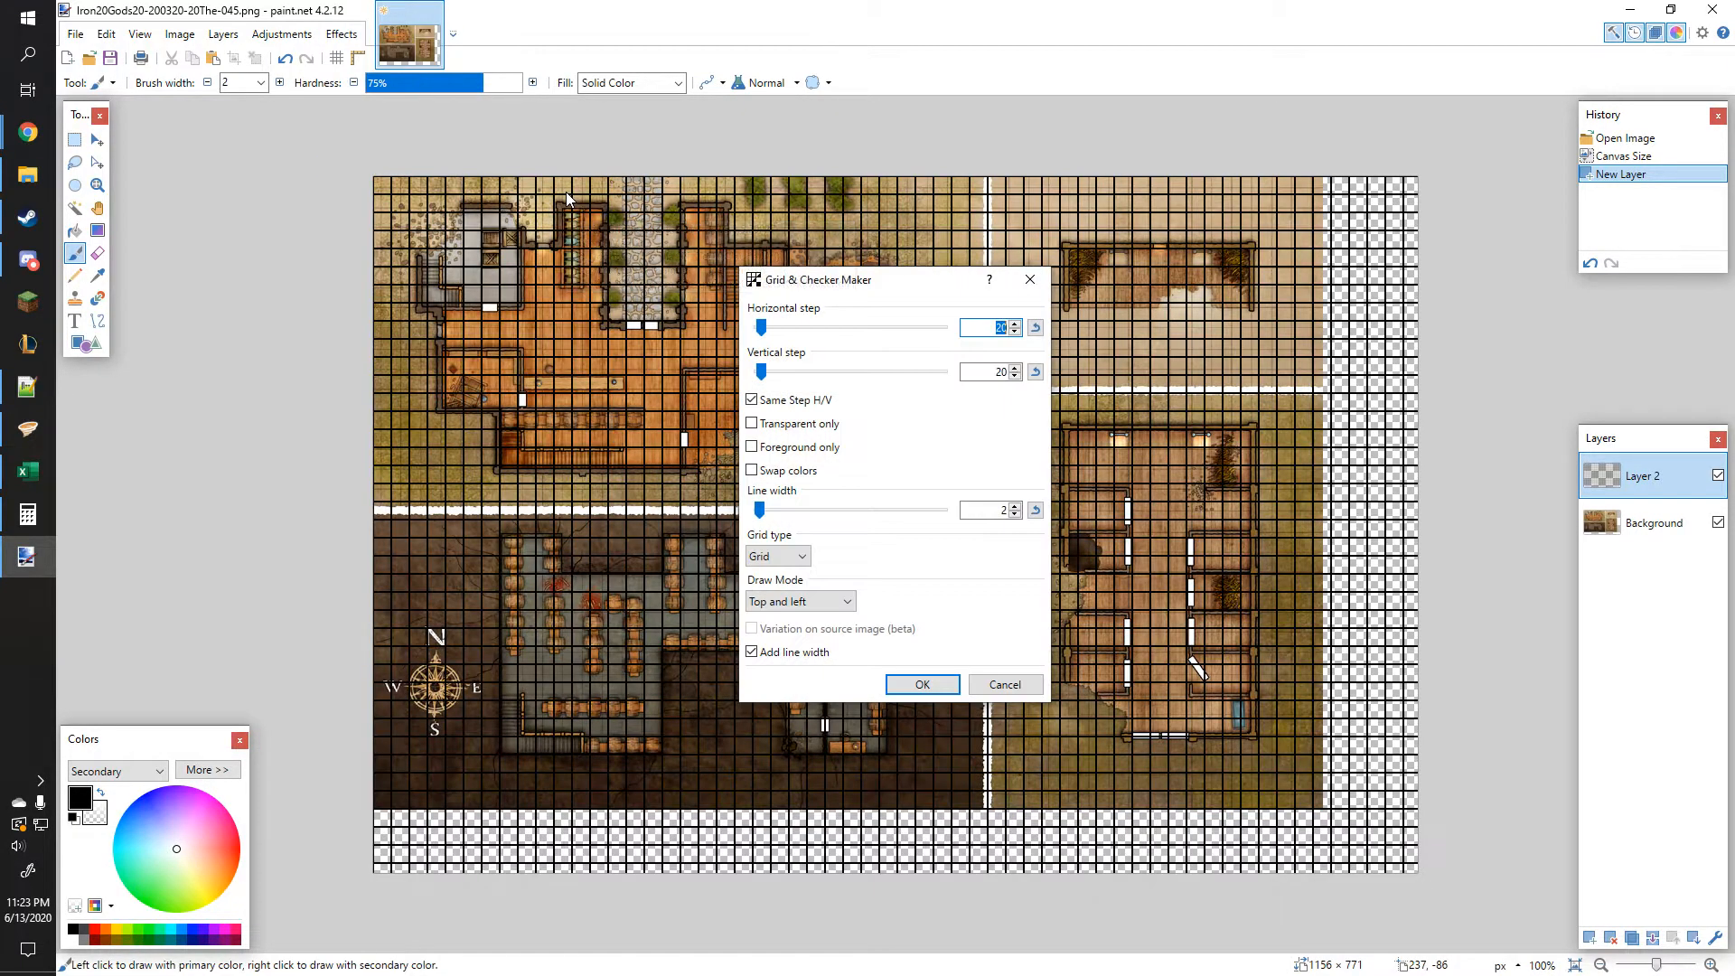
{"action": "left_click_drag", "start_coordinate": [845, 291], "coordinate": [1397, 199]}
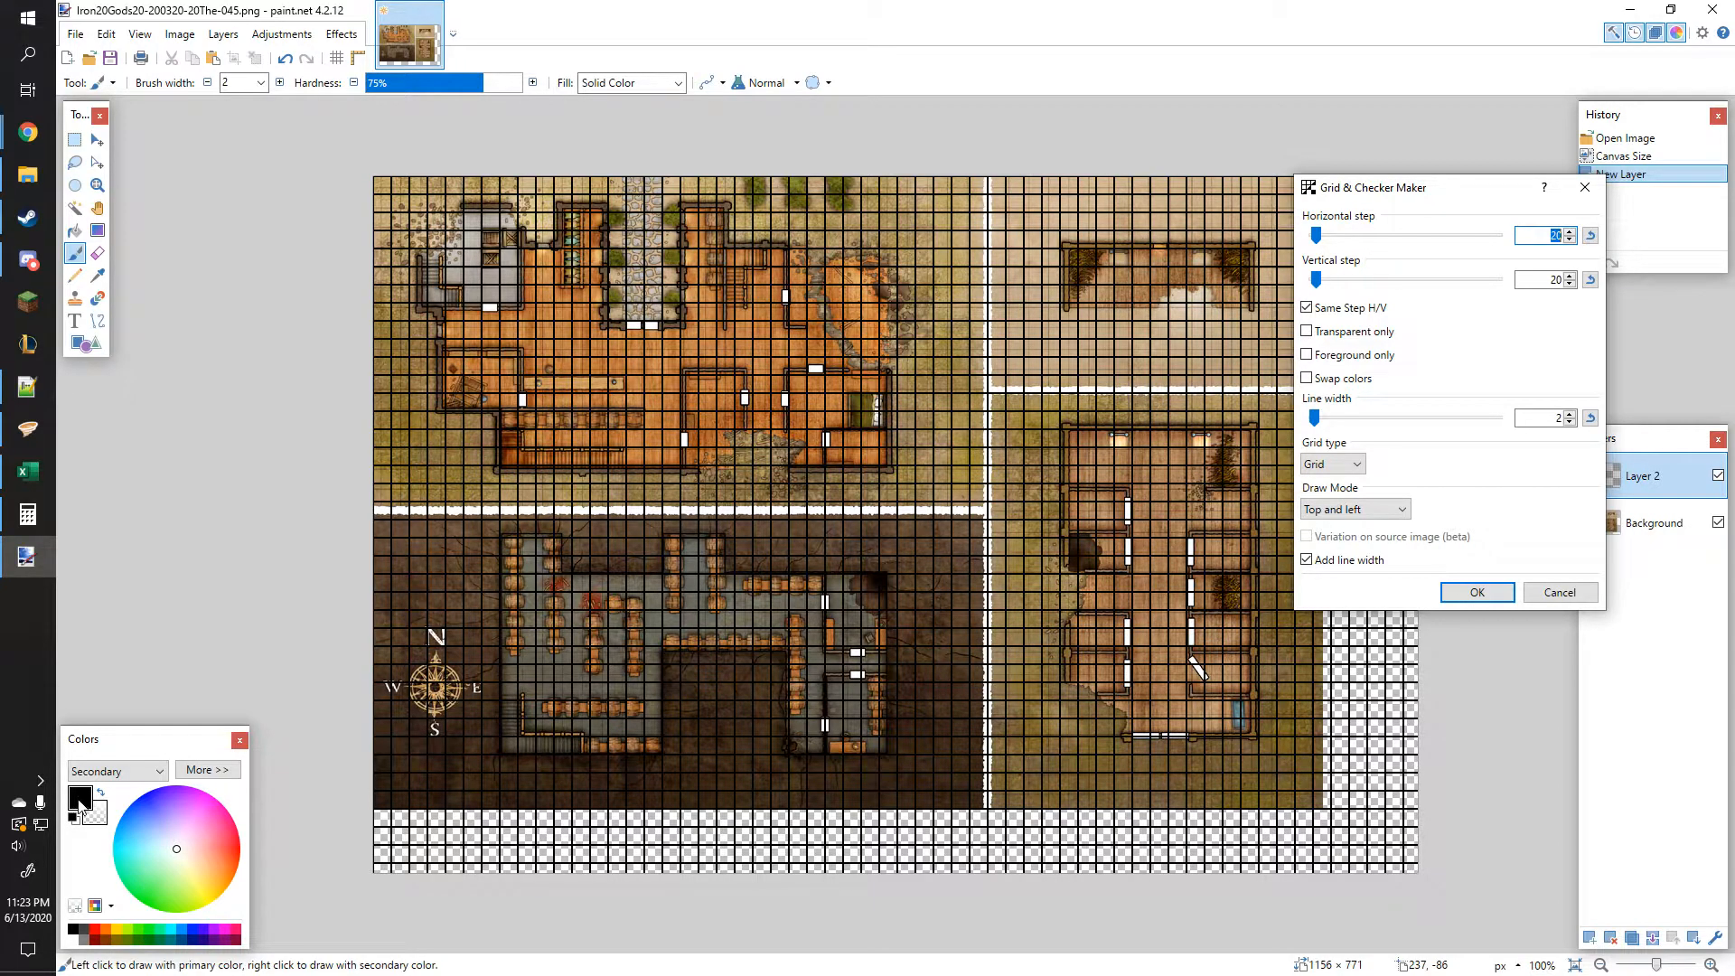
{"action": "left_click", "coordinate": [1572, 422]}
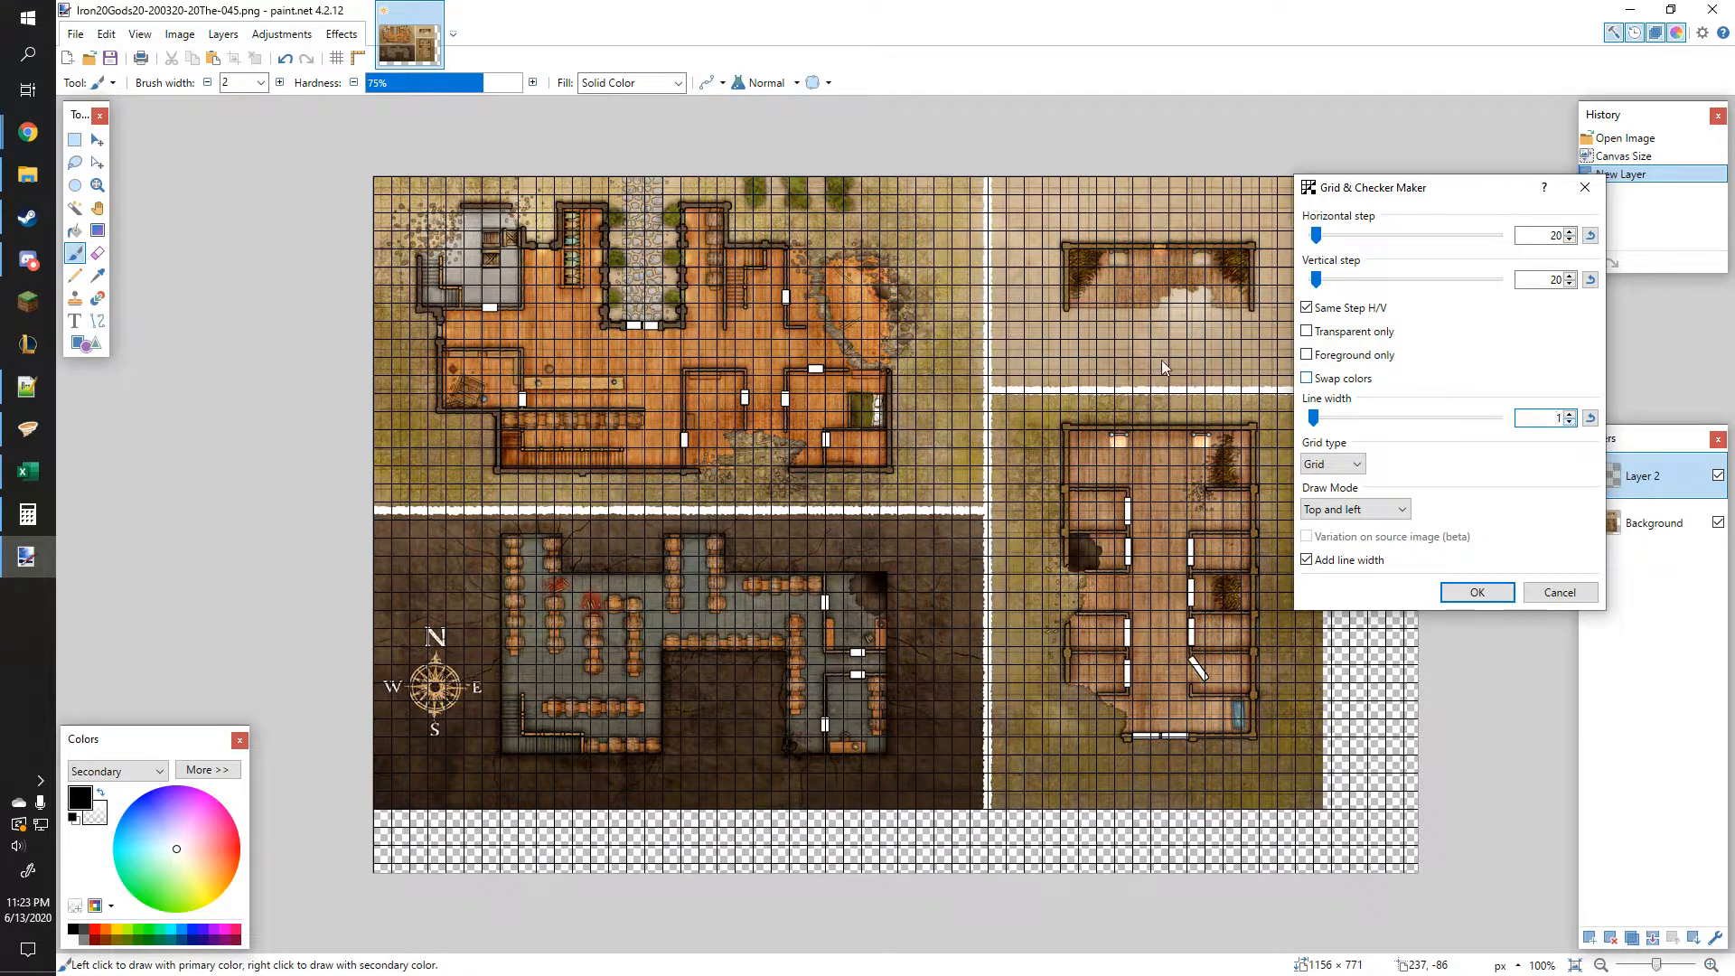
{"action": "left_click", "coordinate": [1571, 232]}
{"action": "left_click", "coordinate": [1571, 231]}
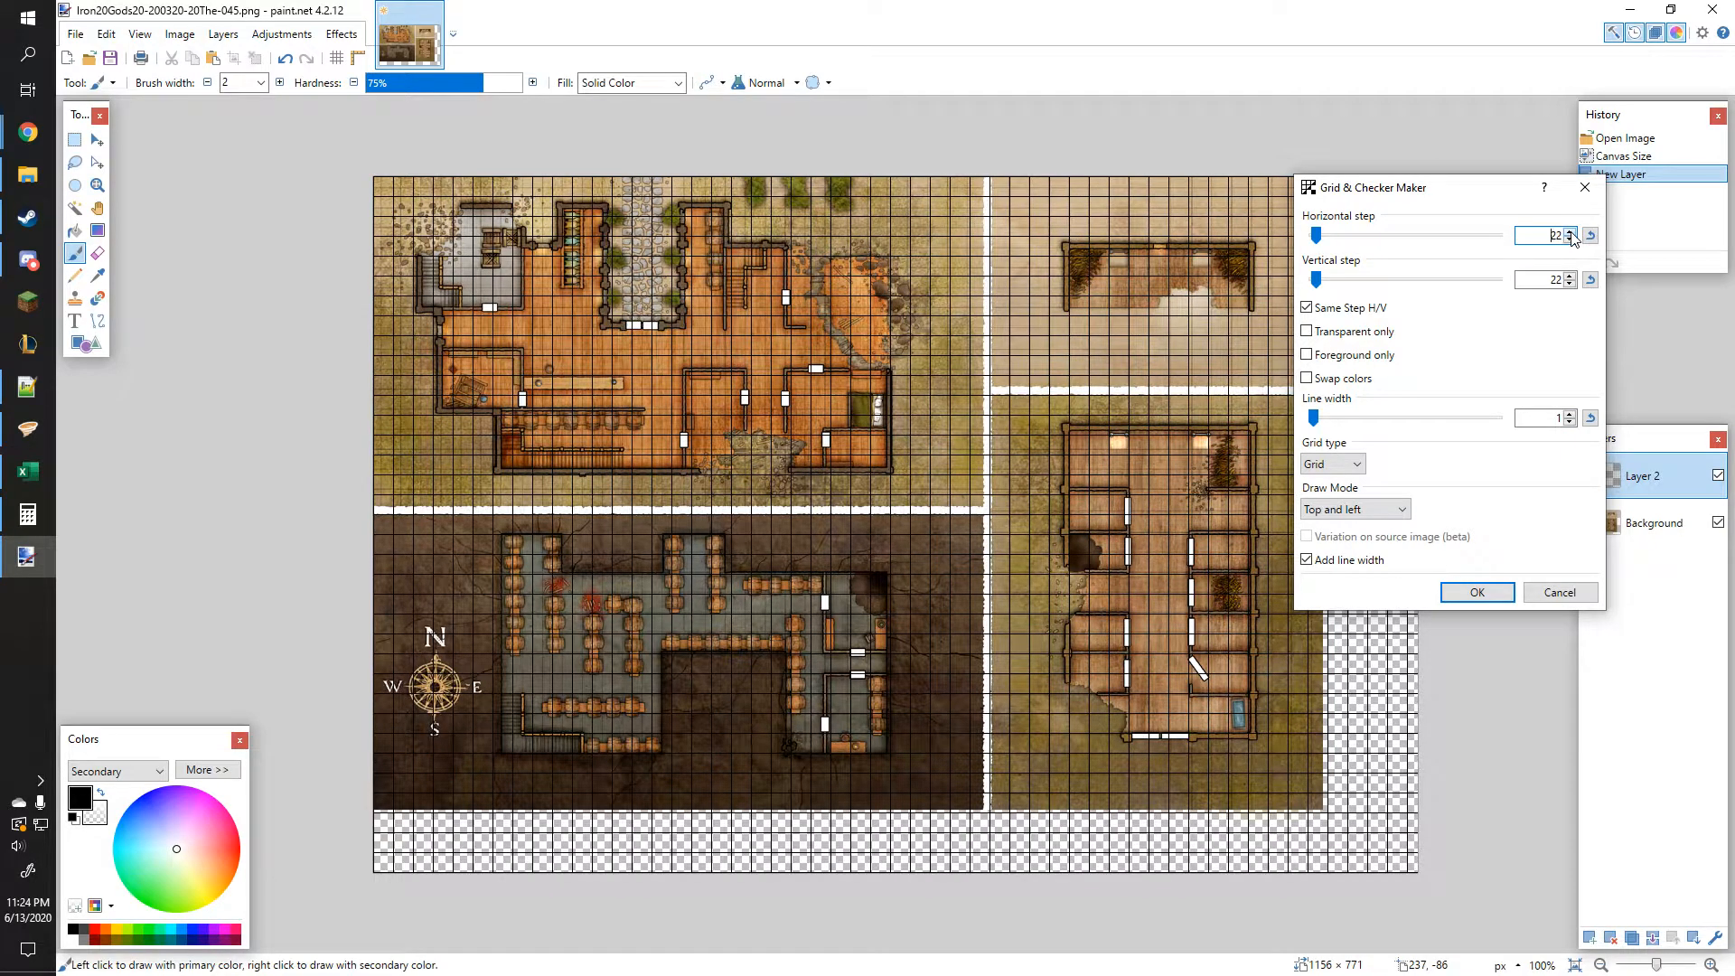
{"action": "left_click", "coordinate": [1571, 231]}
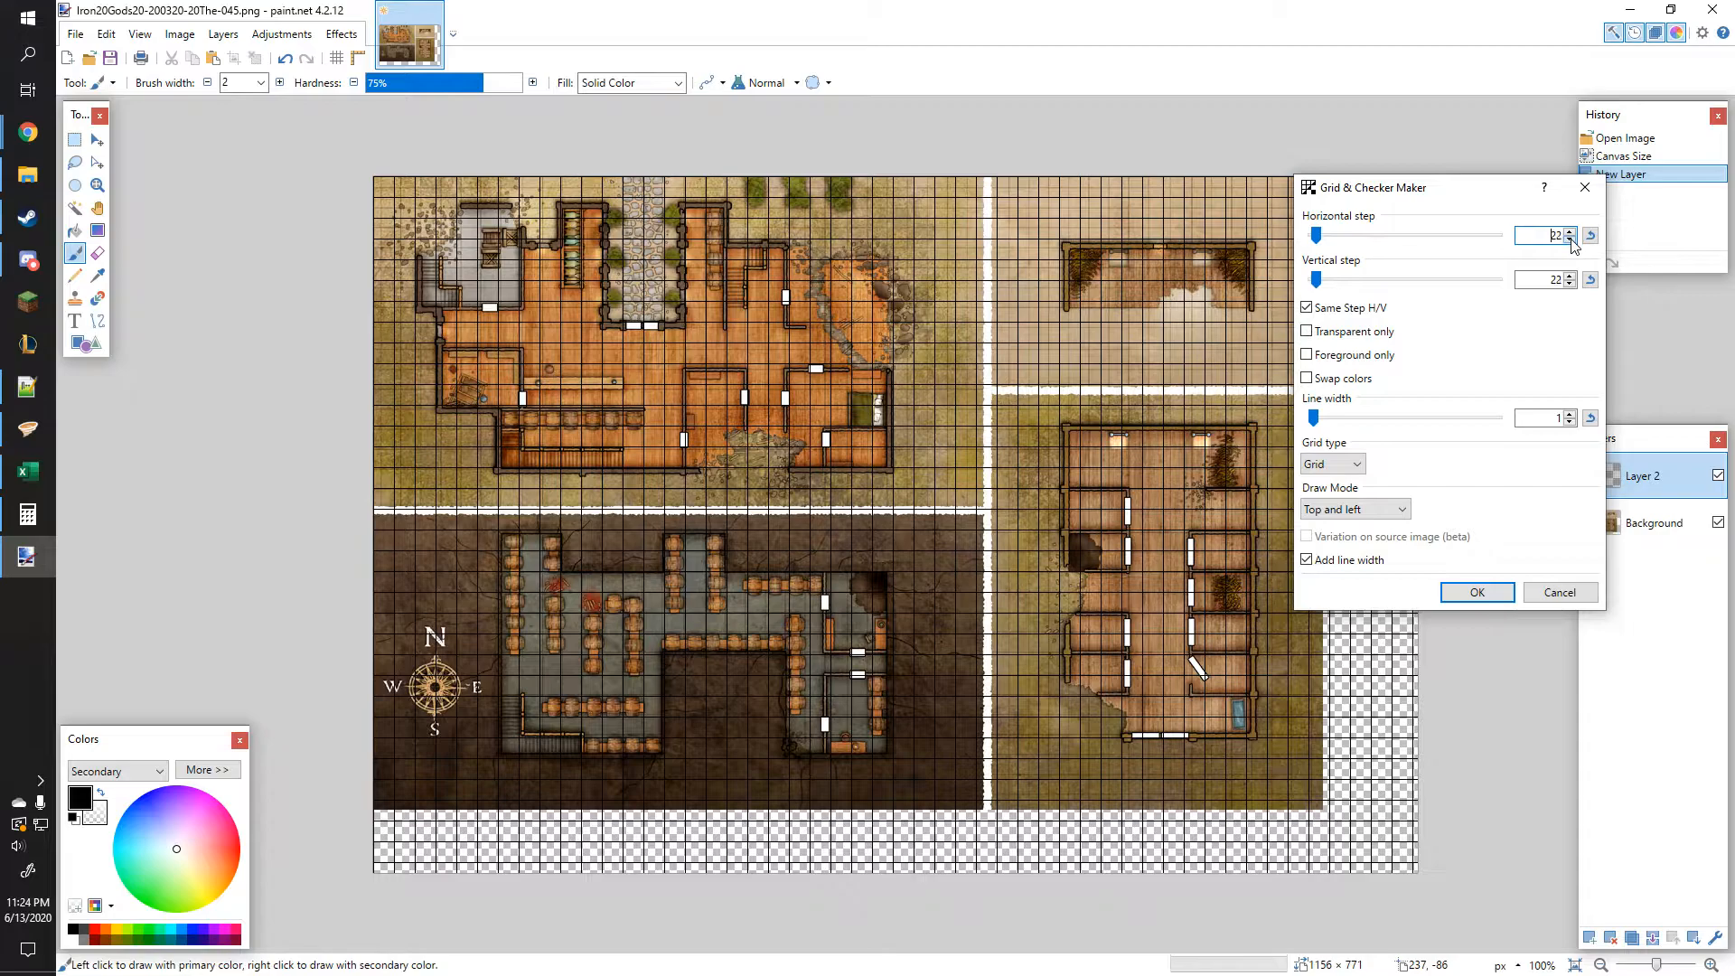
{"action": "left_click", "coordinate": [1570, 239]}
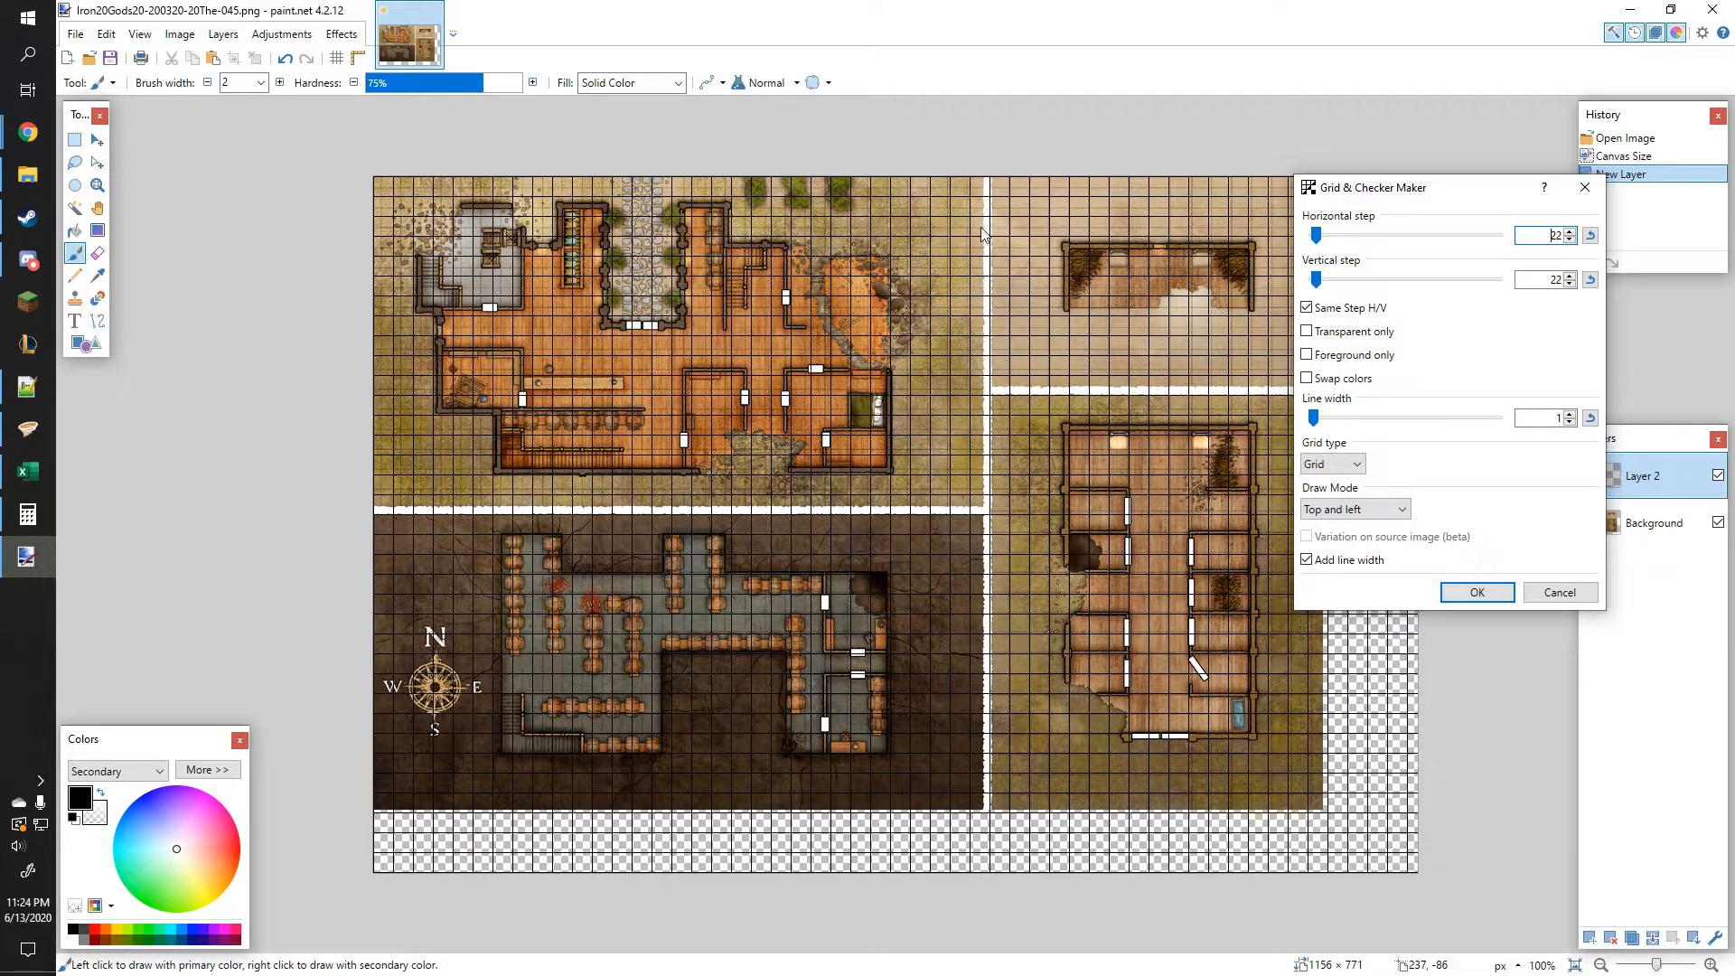
{"action": "left_click", "coordinate": [1479, 592]}
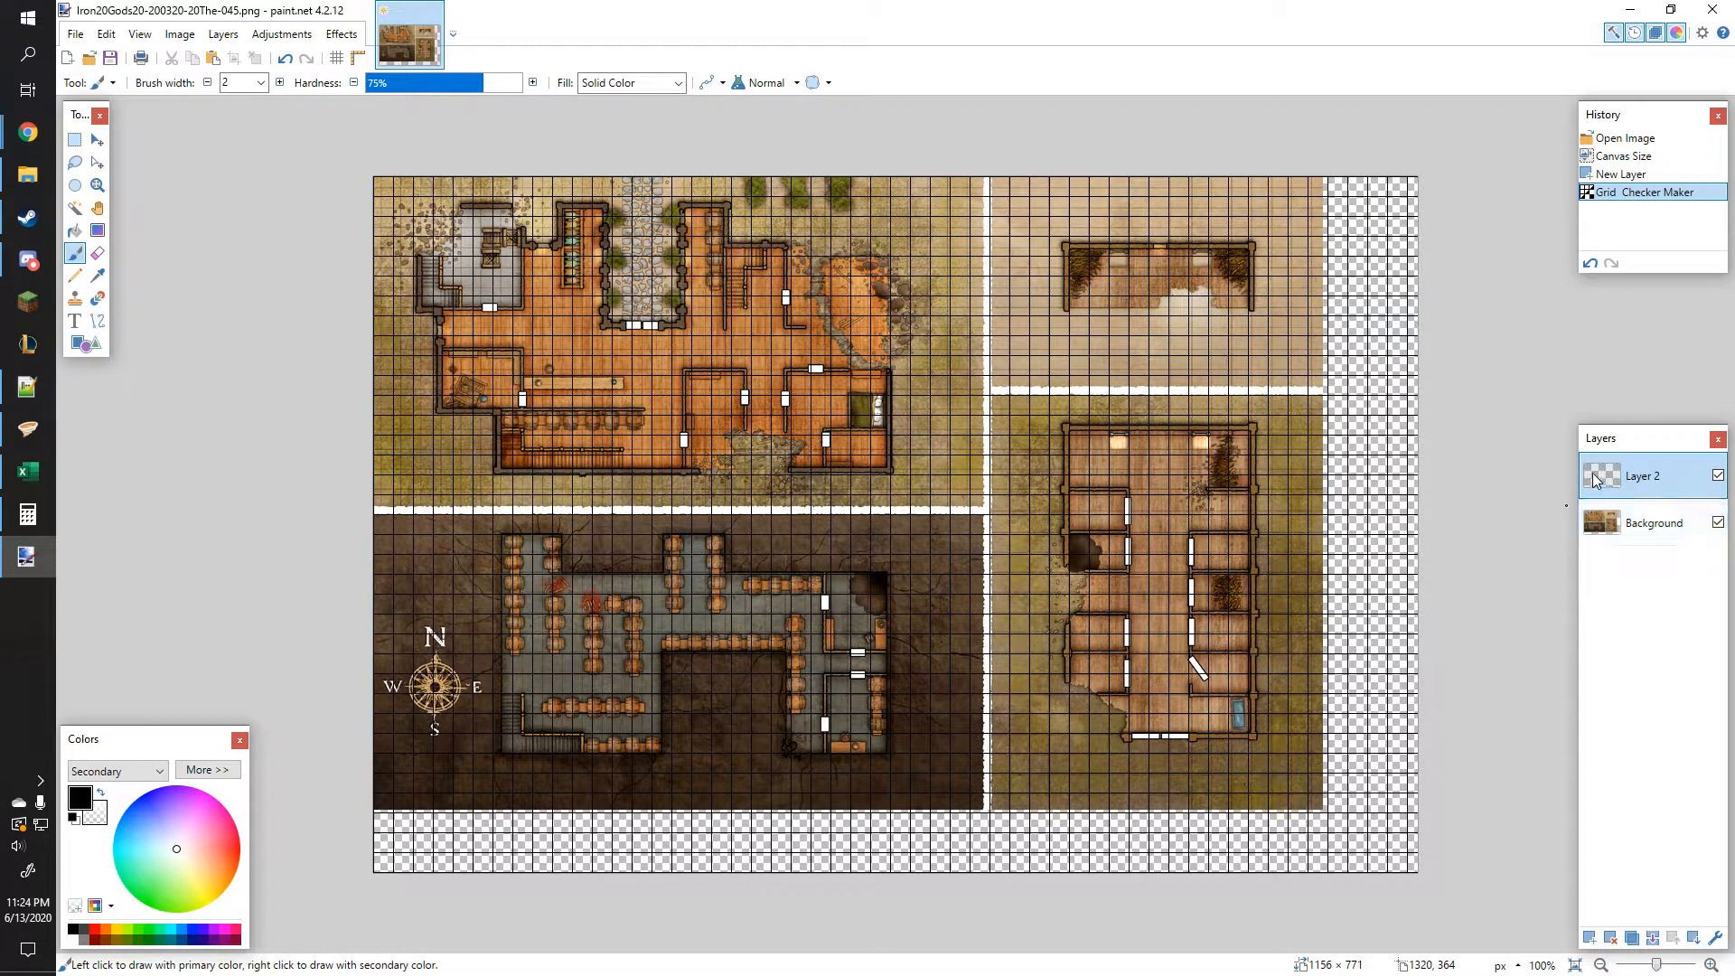
Step: Switch to the Background layer and rectangle-select the whole map picture
{"action": "left_click", "coordinate": [1636, 522]}
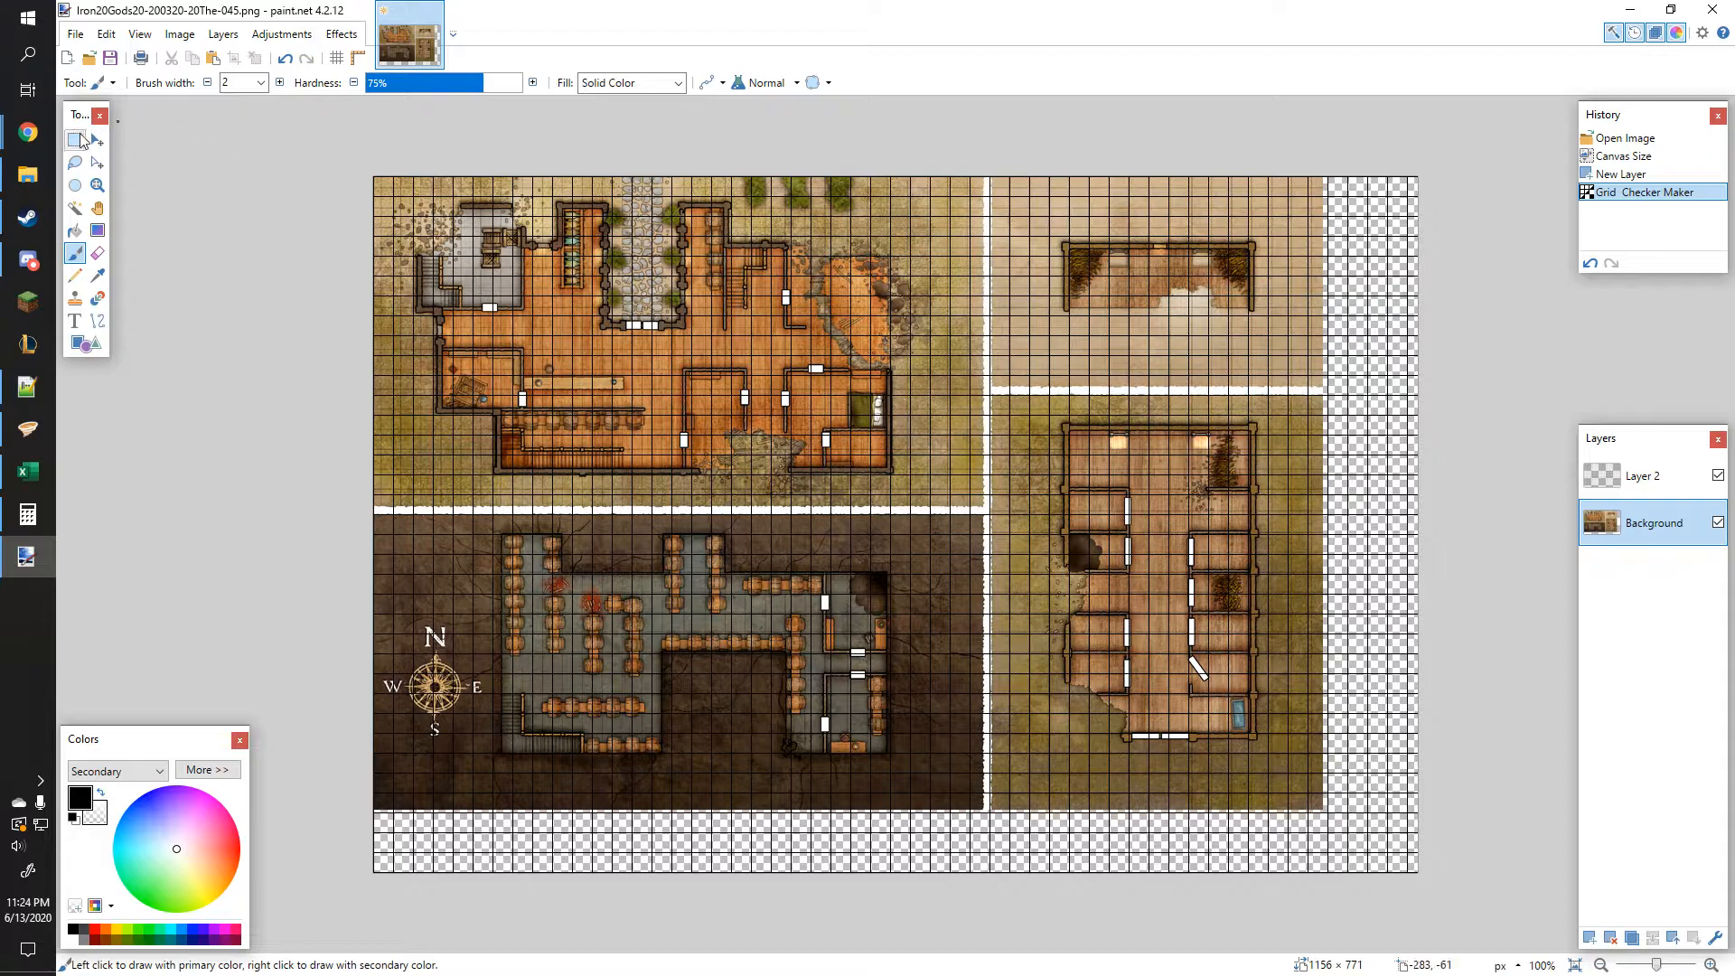
{"action": "left_click", "coordinate": [75, 140]}
{"action": "left_click_drag", "start_coordinate": [373, 177], "coordinate": [1326, 813]}
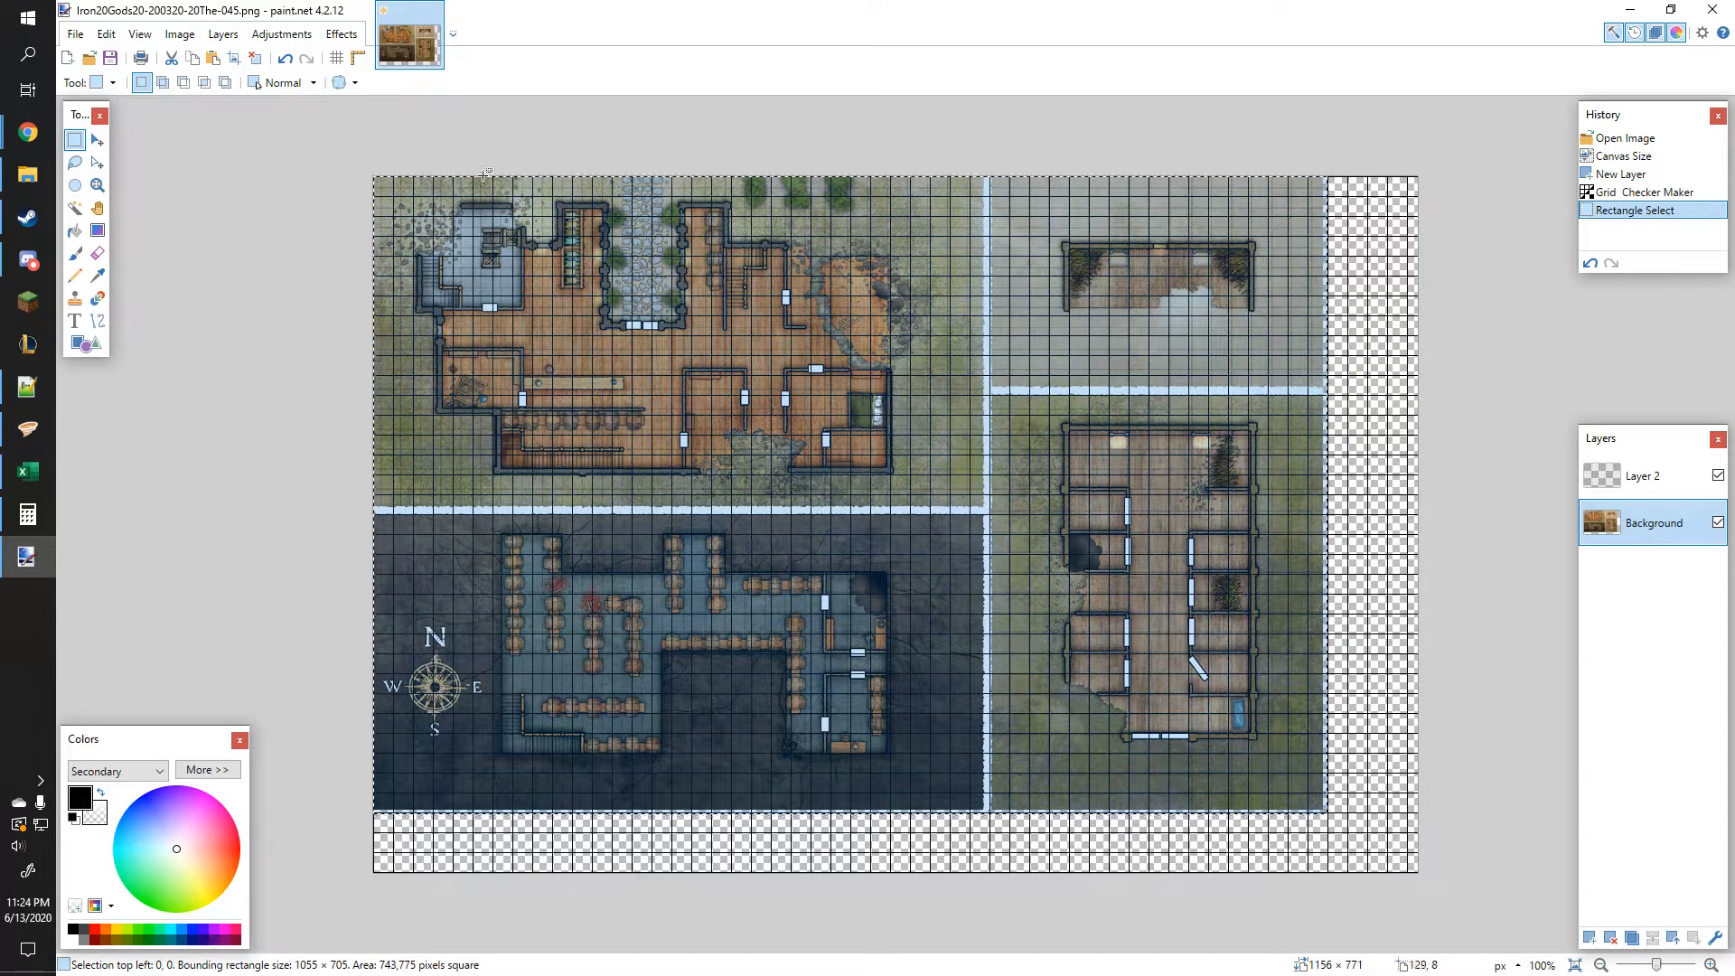
Step: Nudge the selected map pixels left and down so its squares line up with the grid
{"action": "left_click", "coordinate": [98, 139]}
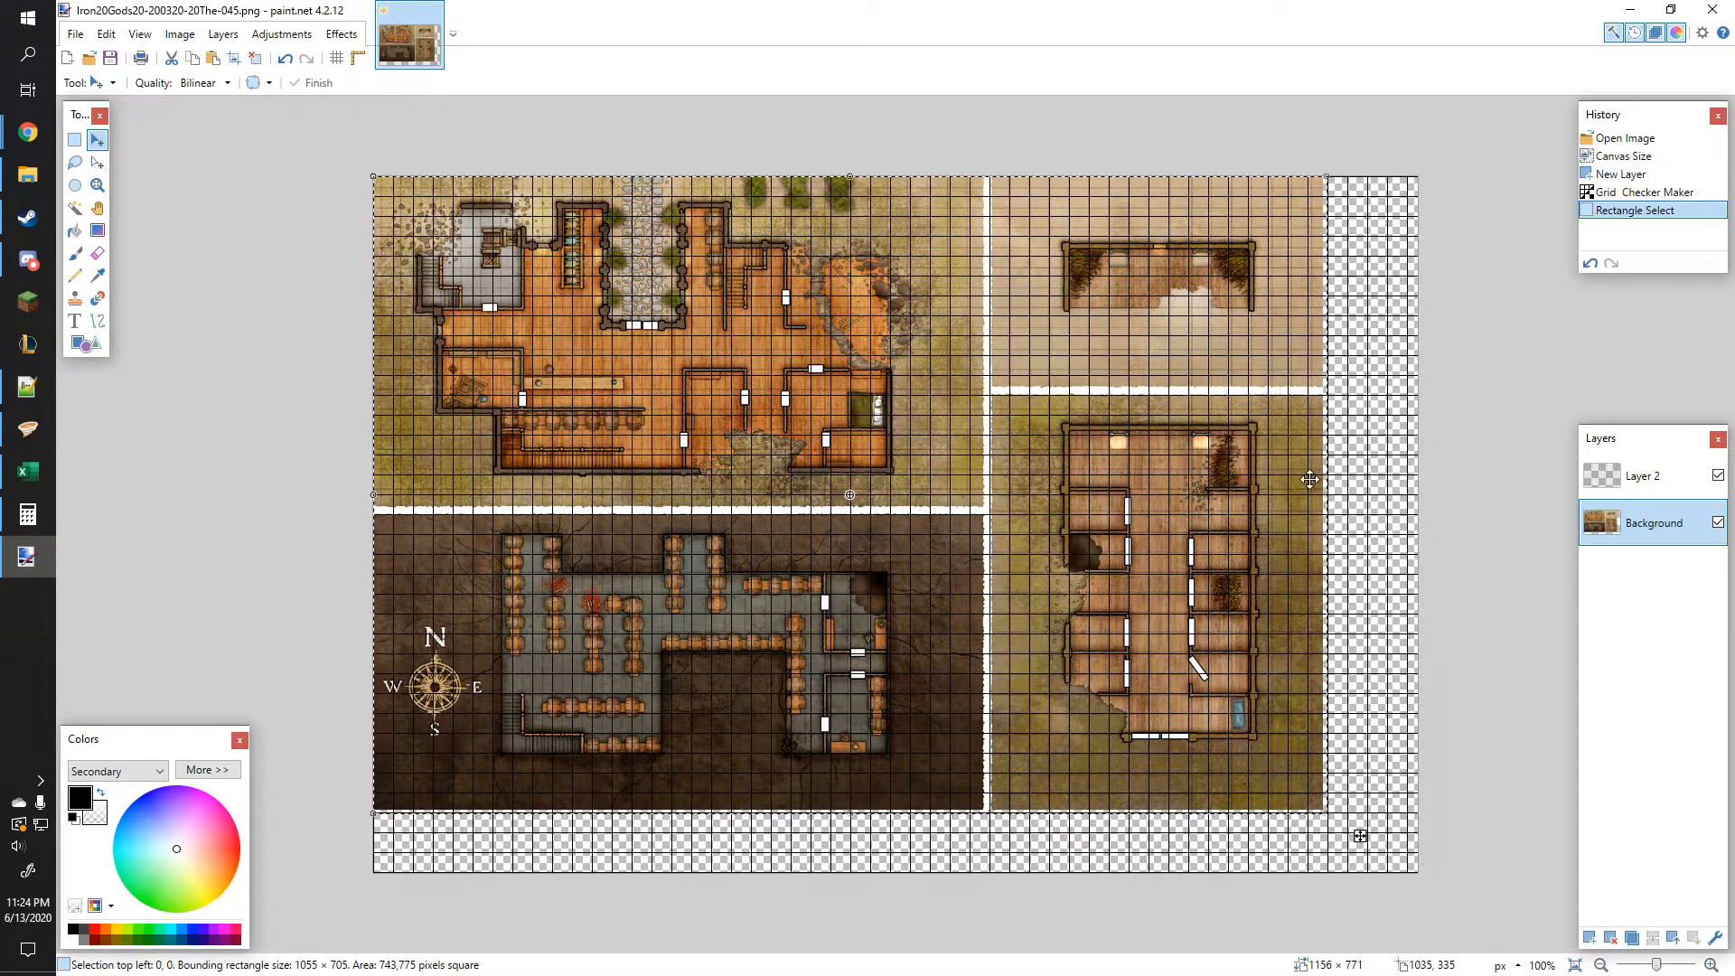
{"action": "left_click_drag", "start_coordinate": [1116, 515], "coordinate": [1112, 516]}
{"action": "key", "text": "Left"}
{"action": "key", "text": "Left"}
{"action": "key", "text": "Left"}
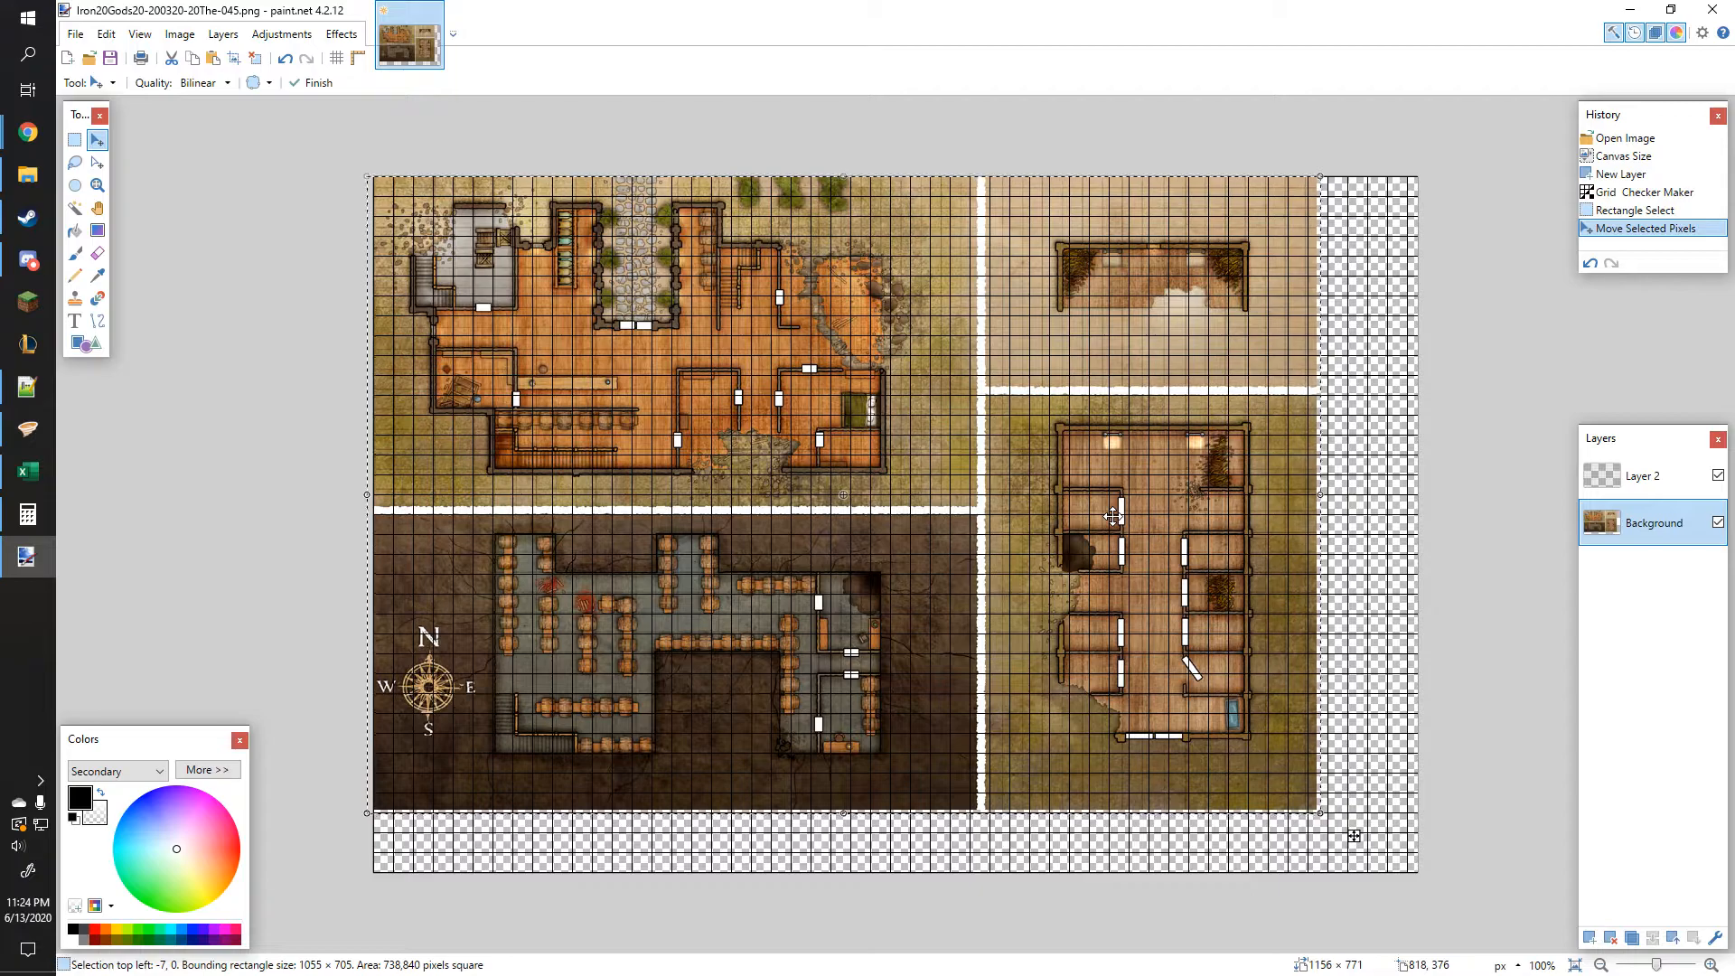
{"action": "key", "text": "Down"}
{"action": "key", "text": "Down"}
{"action": "key", "text": "Down"}
{"action": "key", "text": "Down"}
{"action": "key", "text": "Return"}
{"action": "key", "text": "Down"}
{"action": "key", "text": "Down"}
{"action": "key", "text": "Down"}
{"action": "key", "text": "Down"}
{"action": "key", "text": "Down"}
{"action": "key", "text": "Down"}
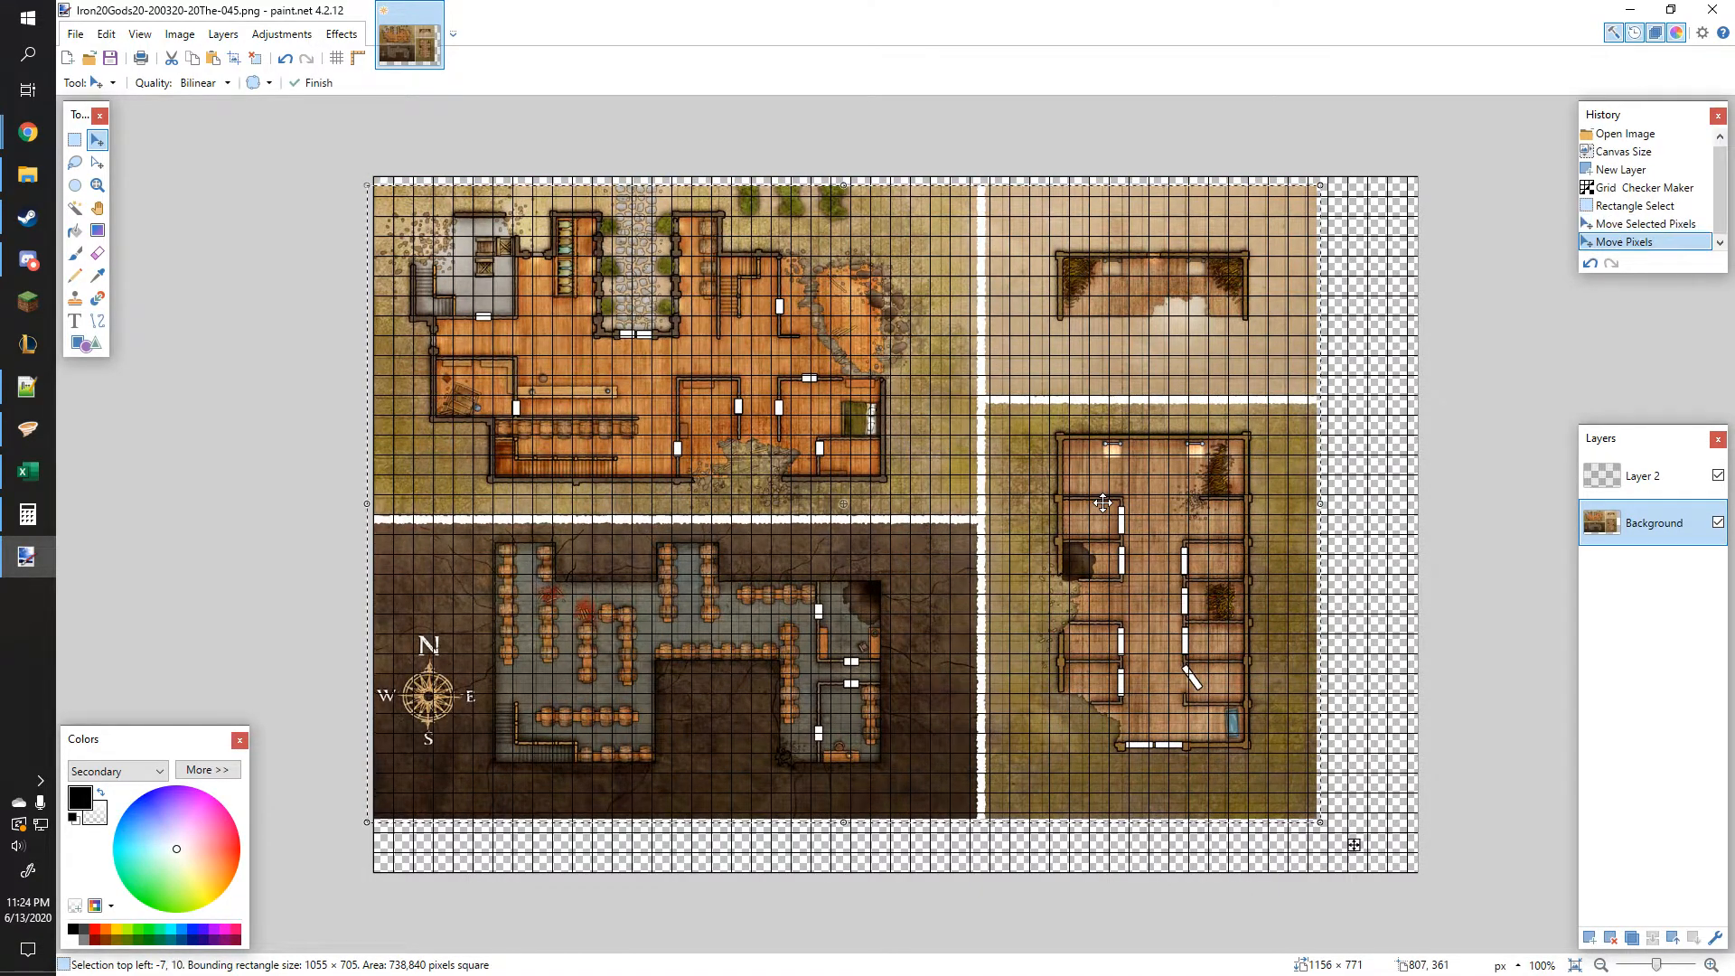
Step: Scale the selected map slightly by its right and bottom edges to fit the grid, then deselect
{"action": "left_click_drag", "start_coordinate": [1322, 504], "coordinate": [1304, 508]}
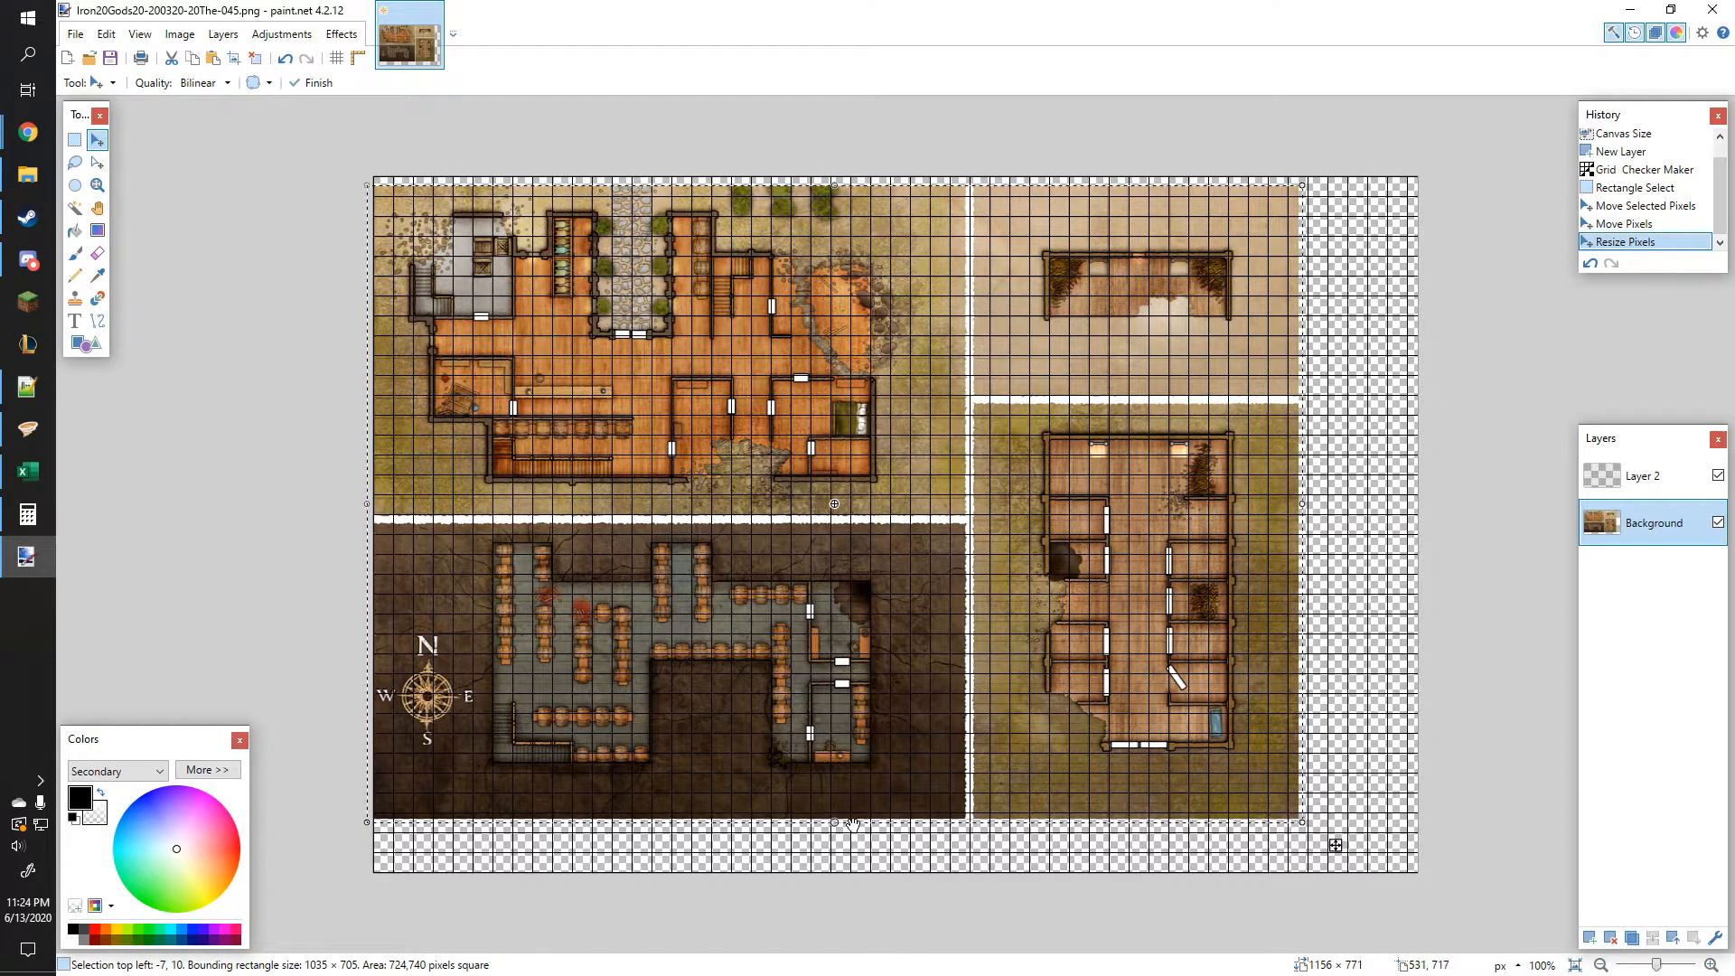
{"action": "left_click_drag", "start_coordinate": [832, 824], "coordinate": [834, 813]}
{"action": "left_click_drag", "start_coordinate": [940, 771], "coordinate": [944, 770]}
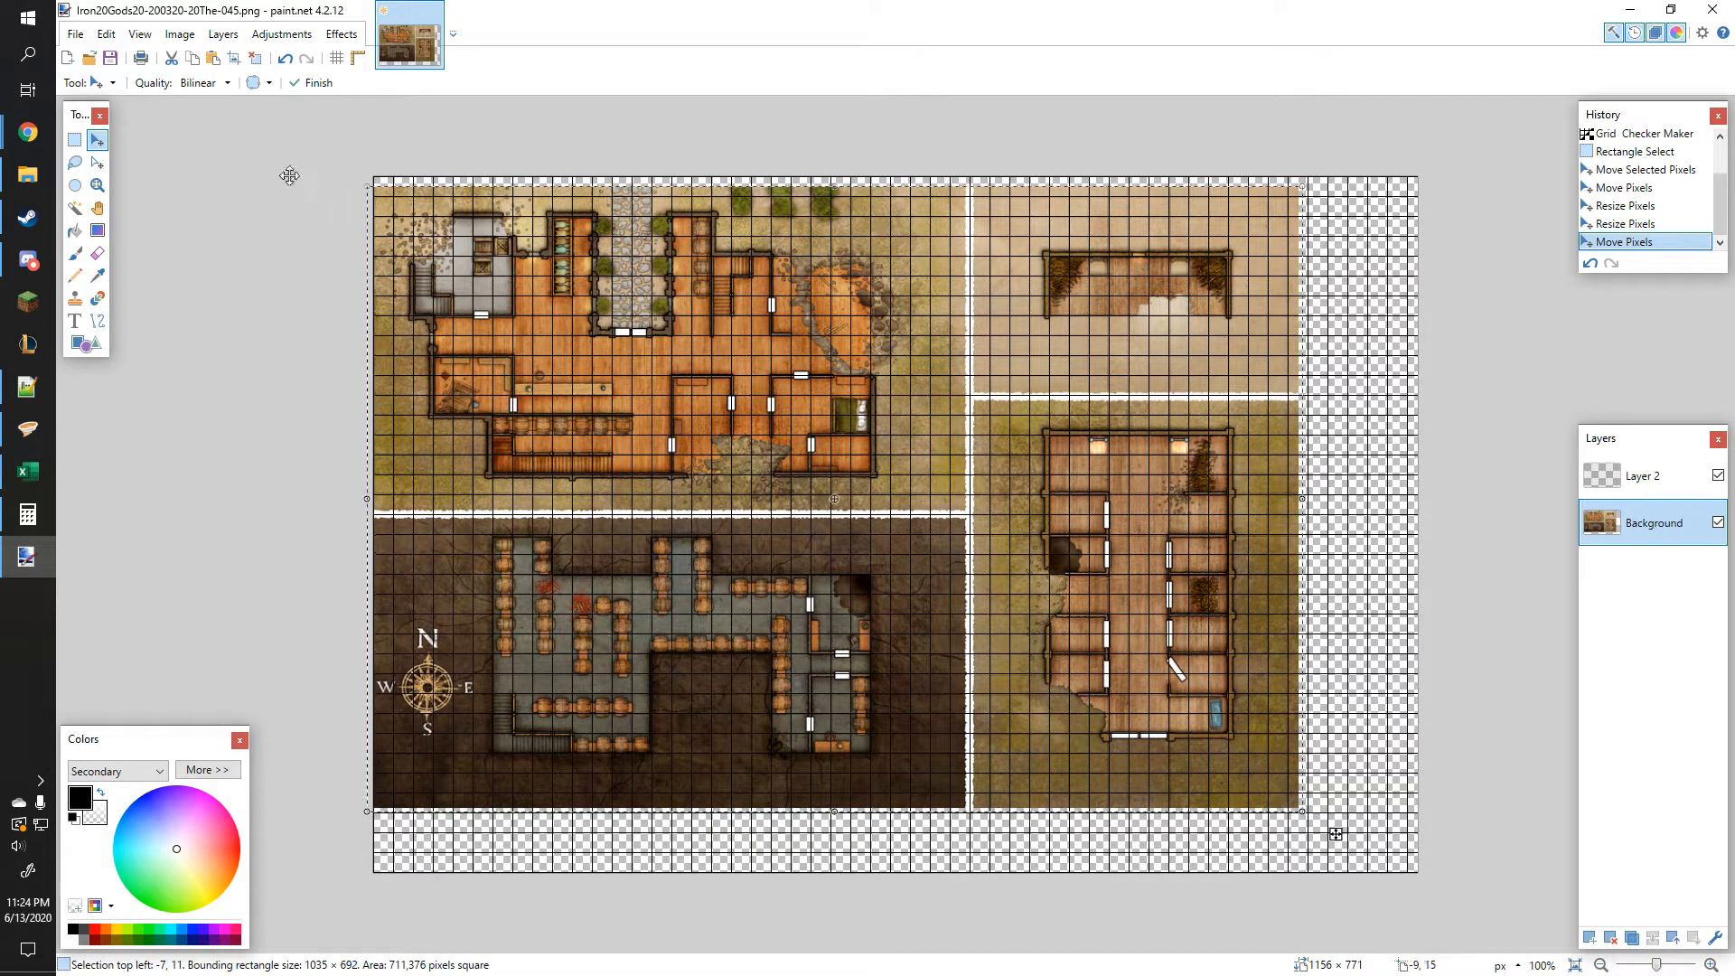
{"action": "left_click", "coordinate": [79, 145]}
{"action": "left_click", "coordinate": [371, 185]}
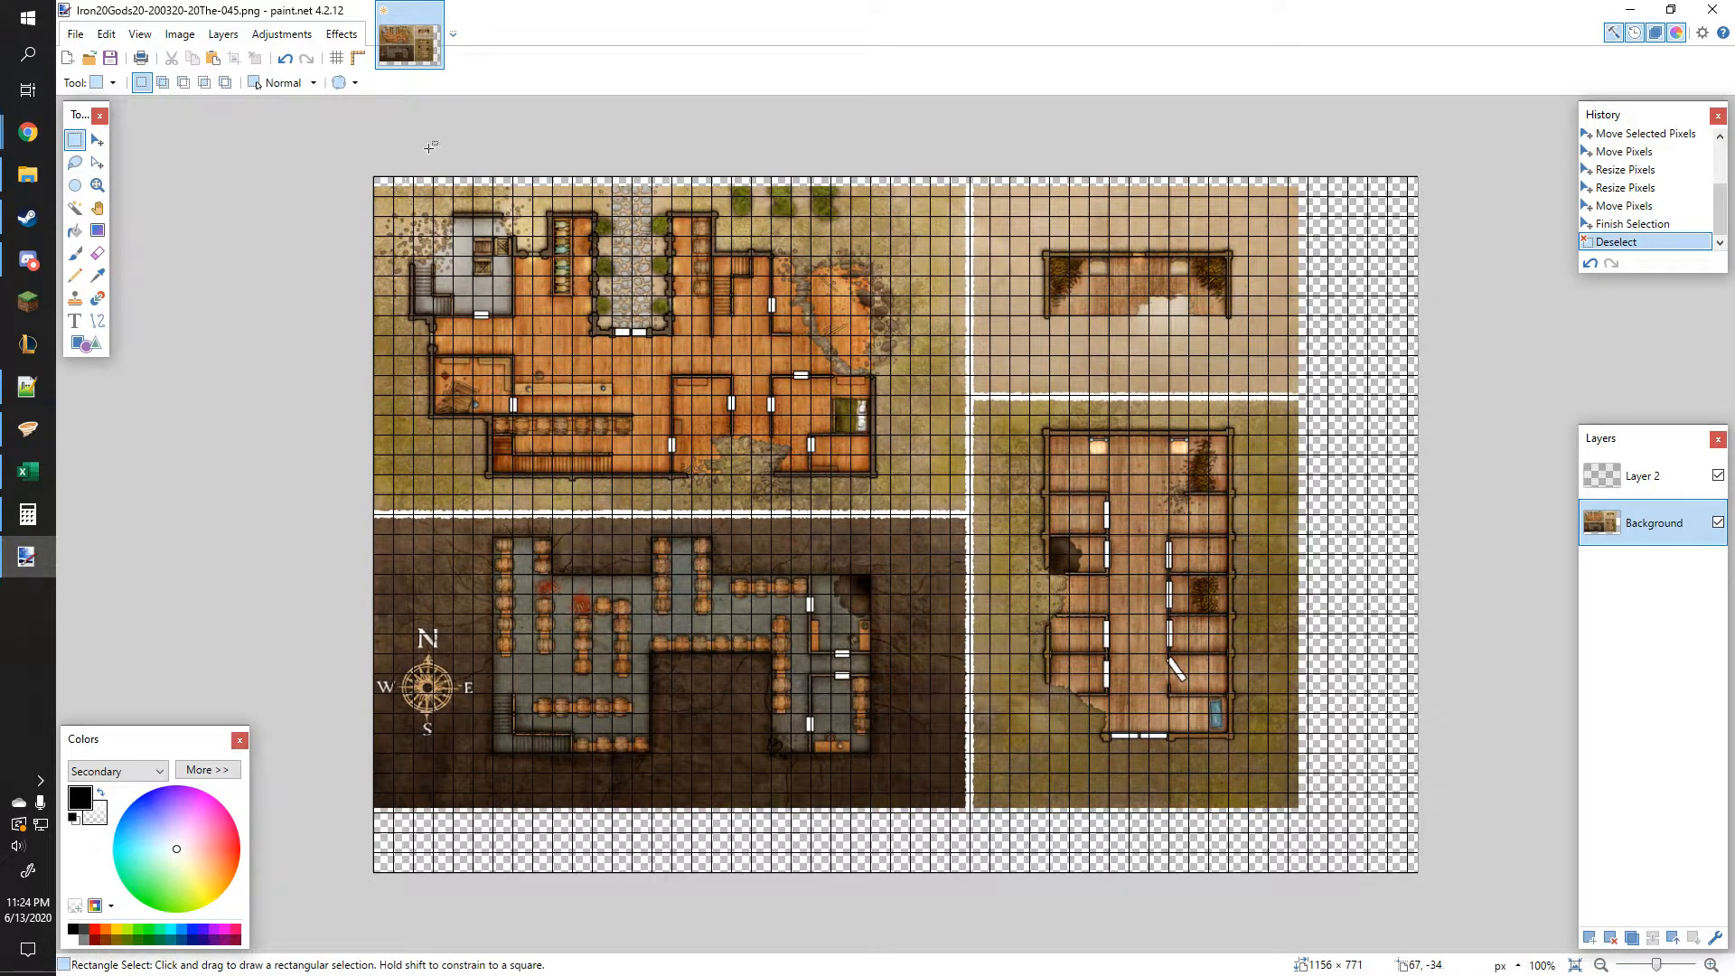
Step: Select the map's top strip and move it slightly upward, then deselect
{"action": "scroll", "coordinate": [633, 185], "scroll_direction": "up", "scroll_amount": 1}
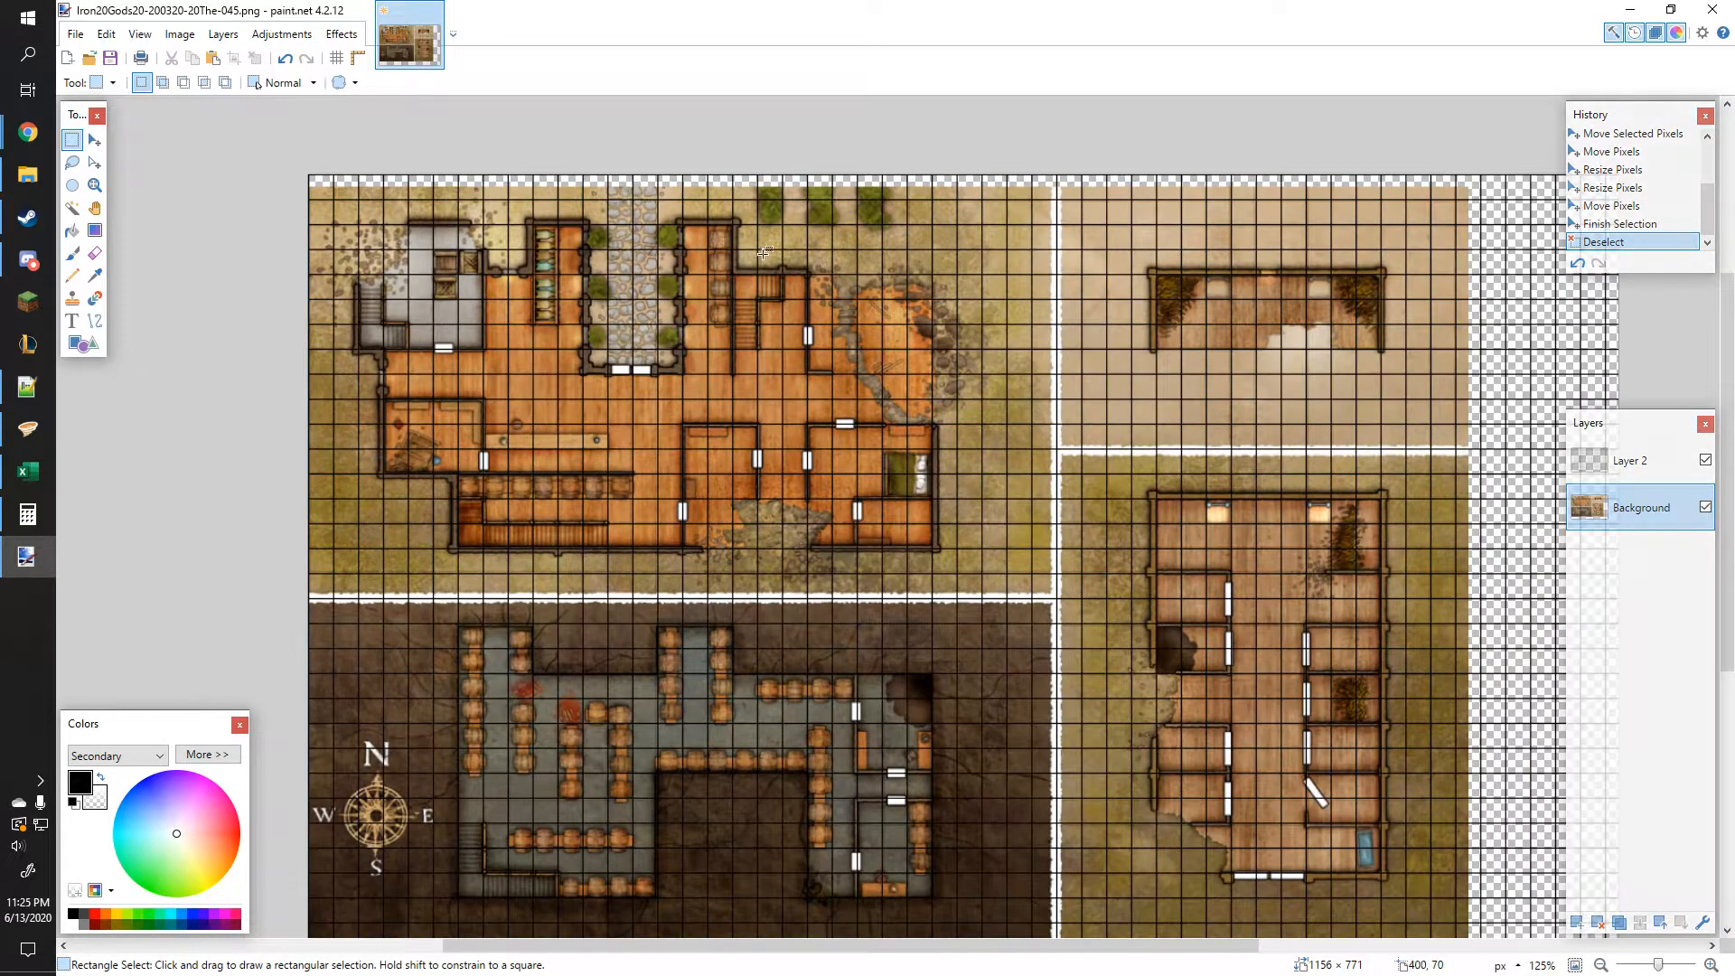
{"action": "left_click_drag", "start_coordinate": [303, 197], "coordinate": [1465, 184]}
{"action": "key", "text": "m"}
{"action": "left_click_drag", "start_coordinate": [892, 184], "coordinate": [898, 167]}
{"action": "key", "text": "ctrl+d"}
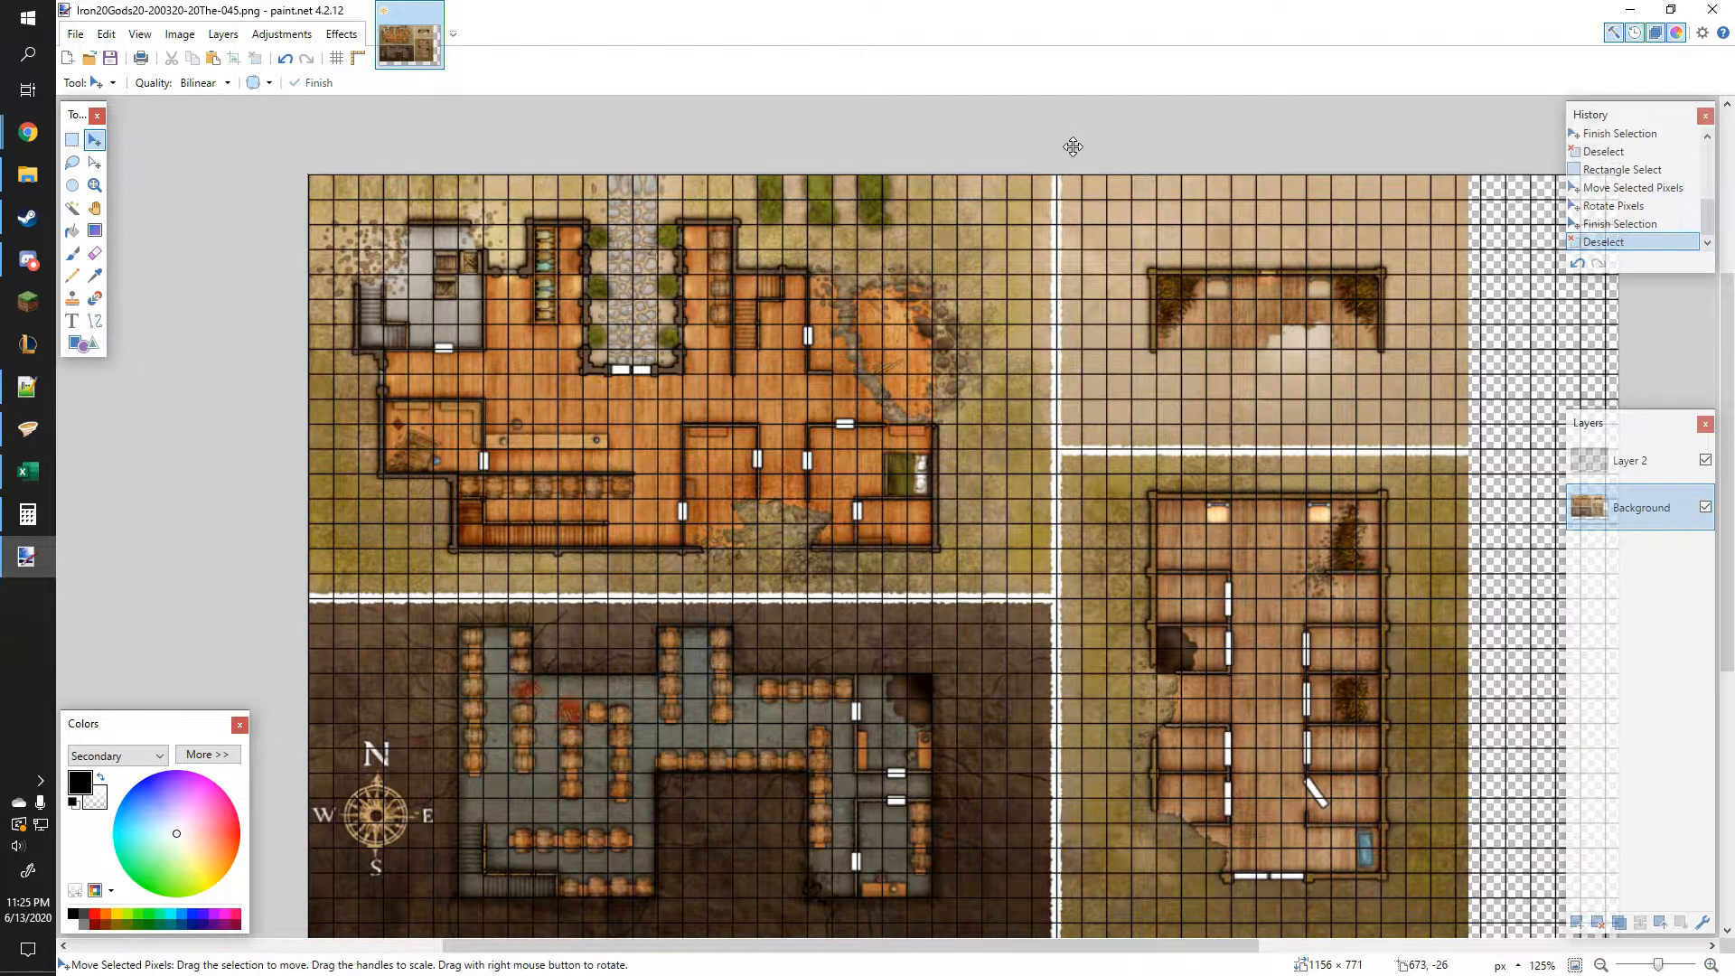
{"action": "key", "text": "s"}
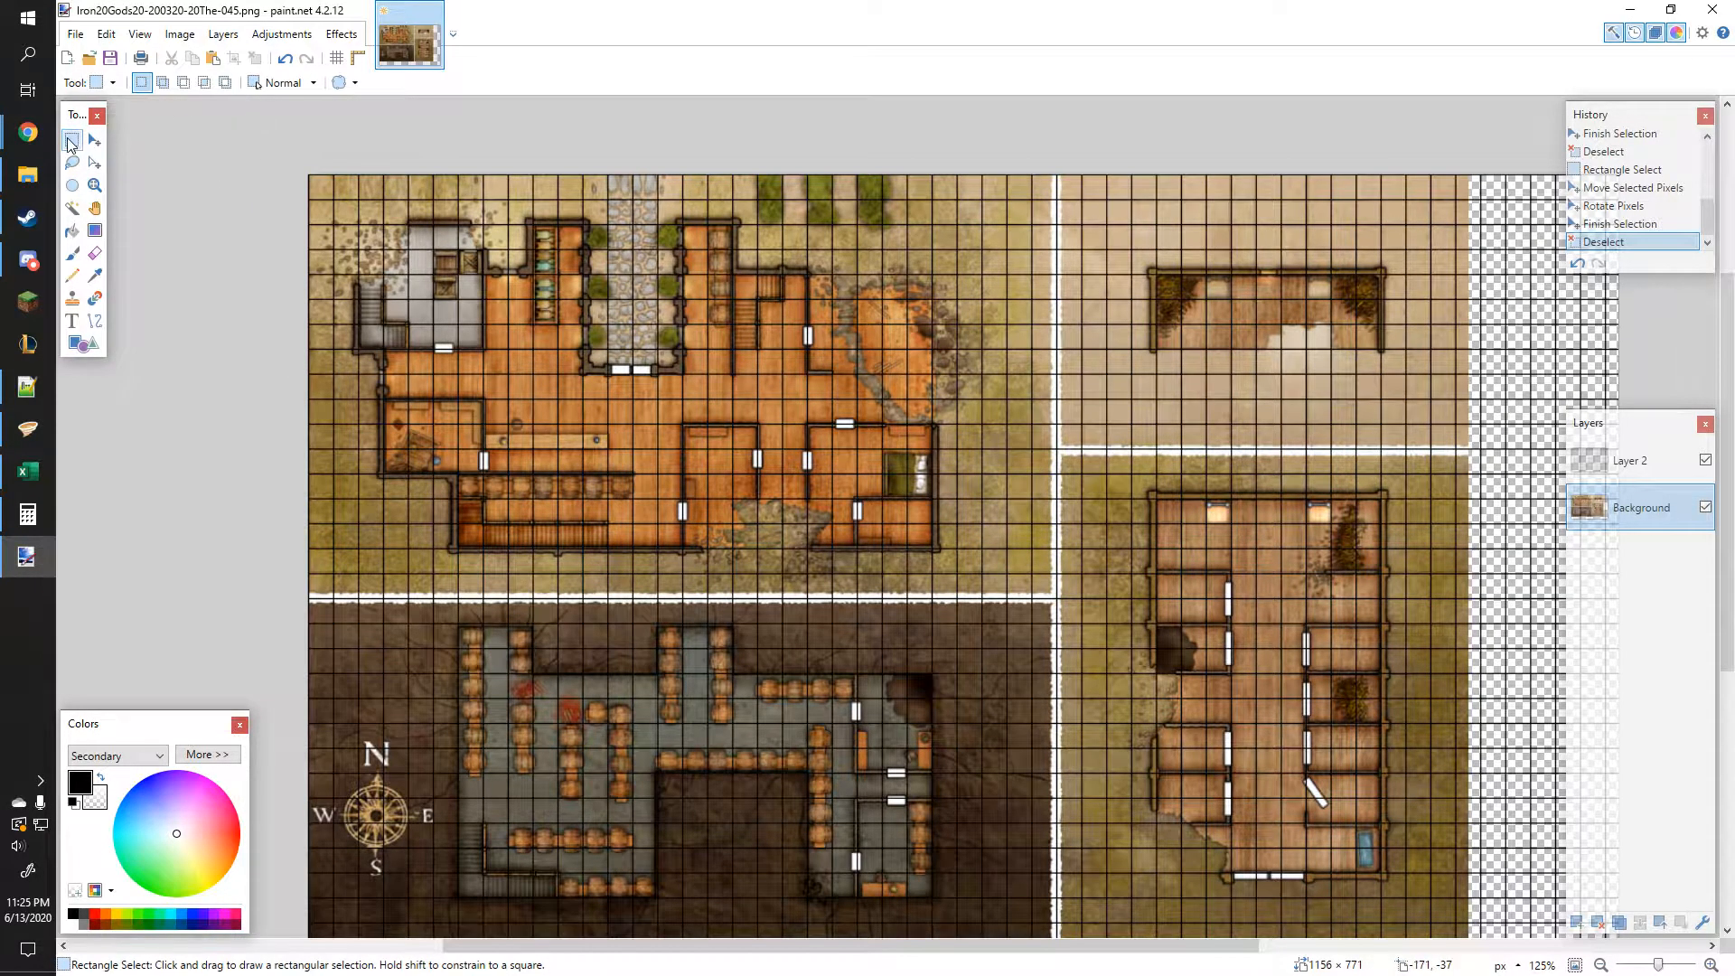
Step: Rectangle-select the map area and extend the selection's lower-right corner onto the nearest grid line
{"action": "left_click_drag", "start_coordinate": [216, 121], "coordinate": [1457, 831]}
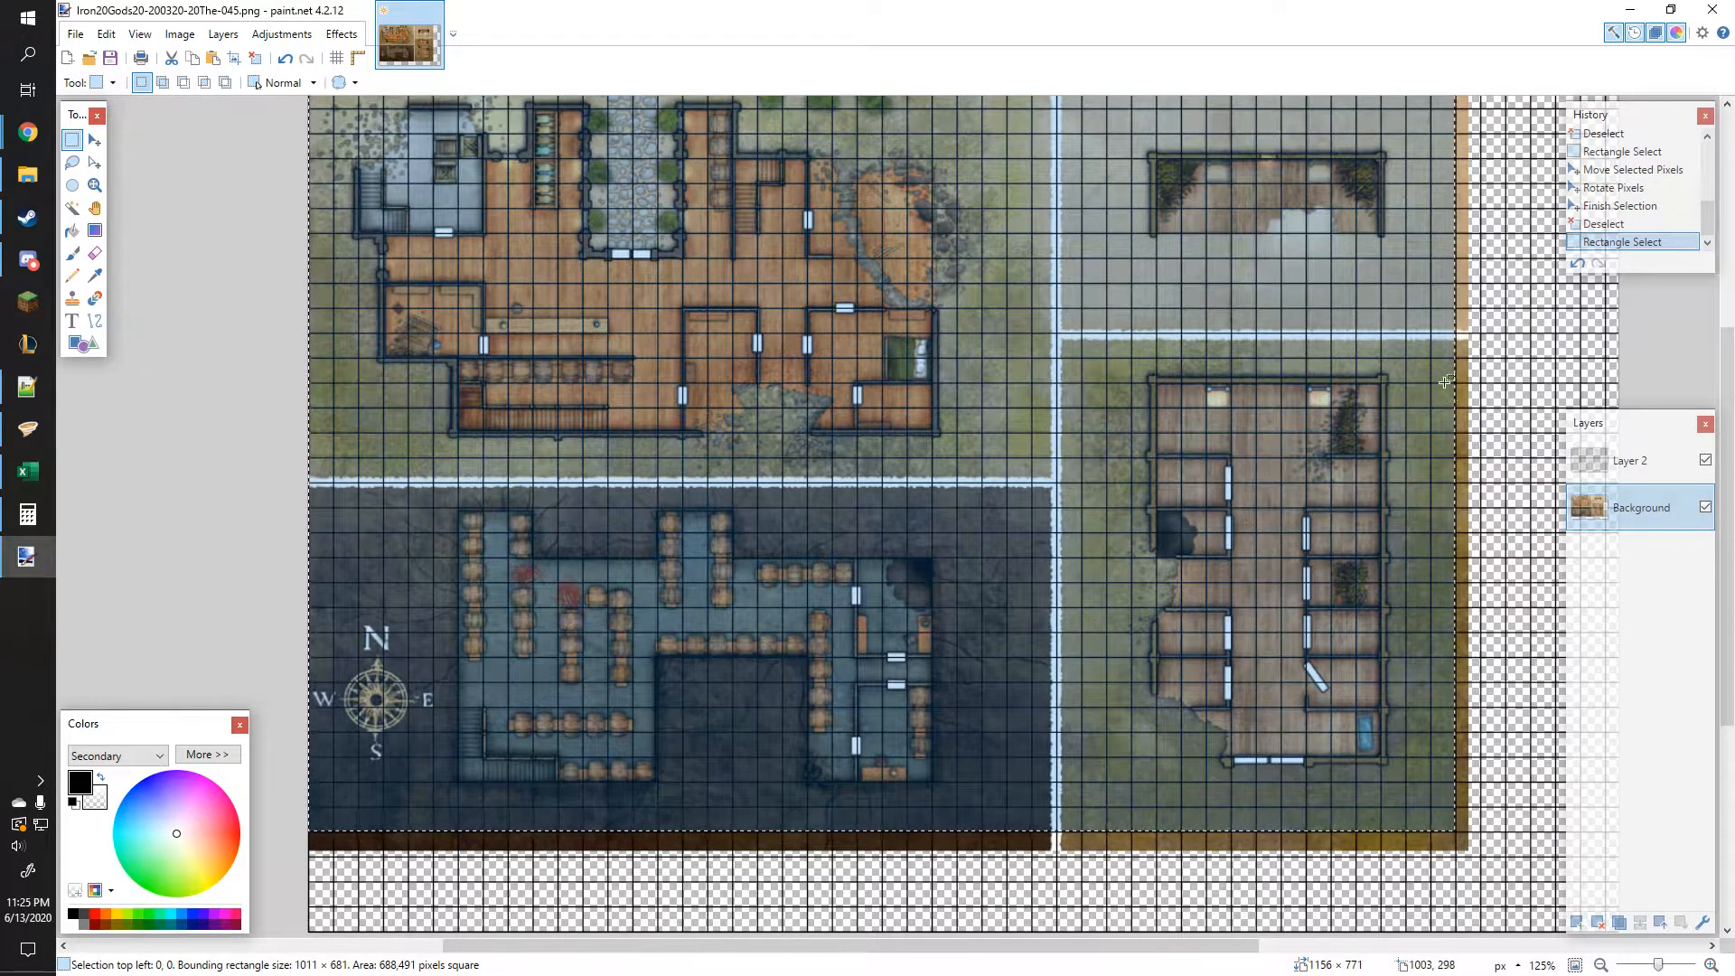
{"action": "scroll", "coordinate": [1456, 843], "scroll_direction": "up", "scroll_amount": 8}
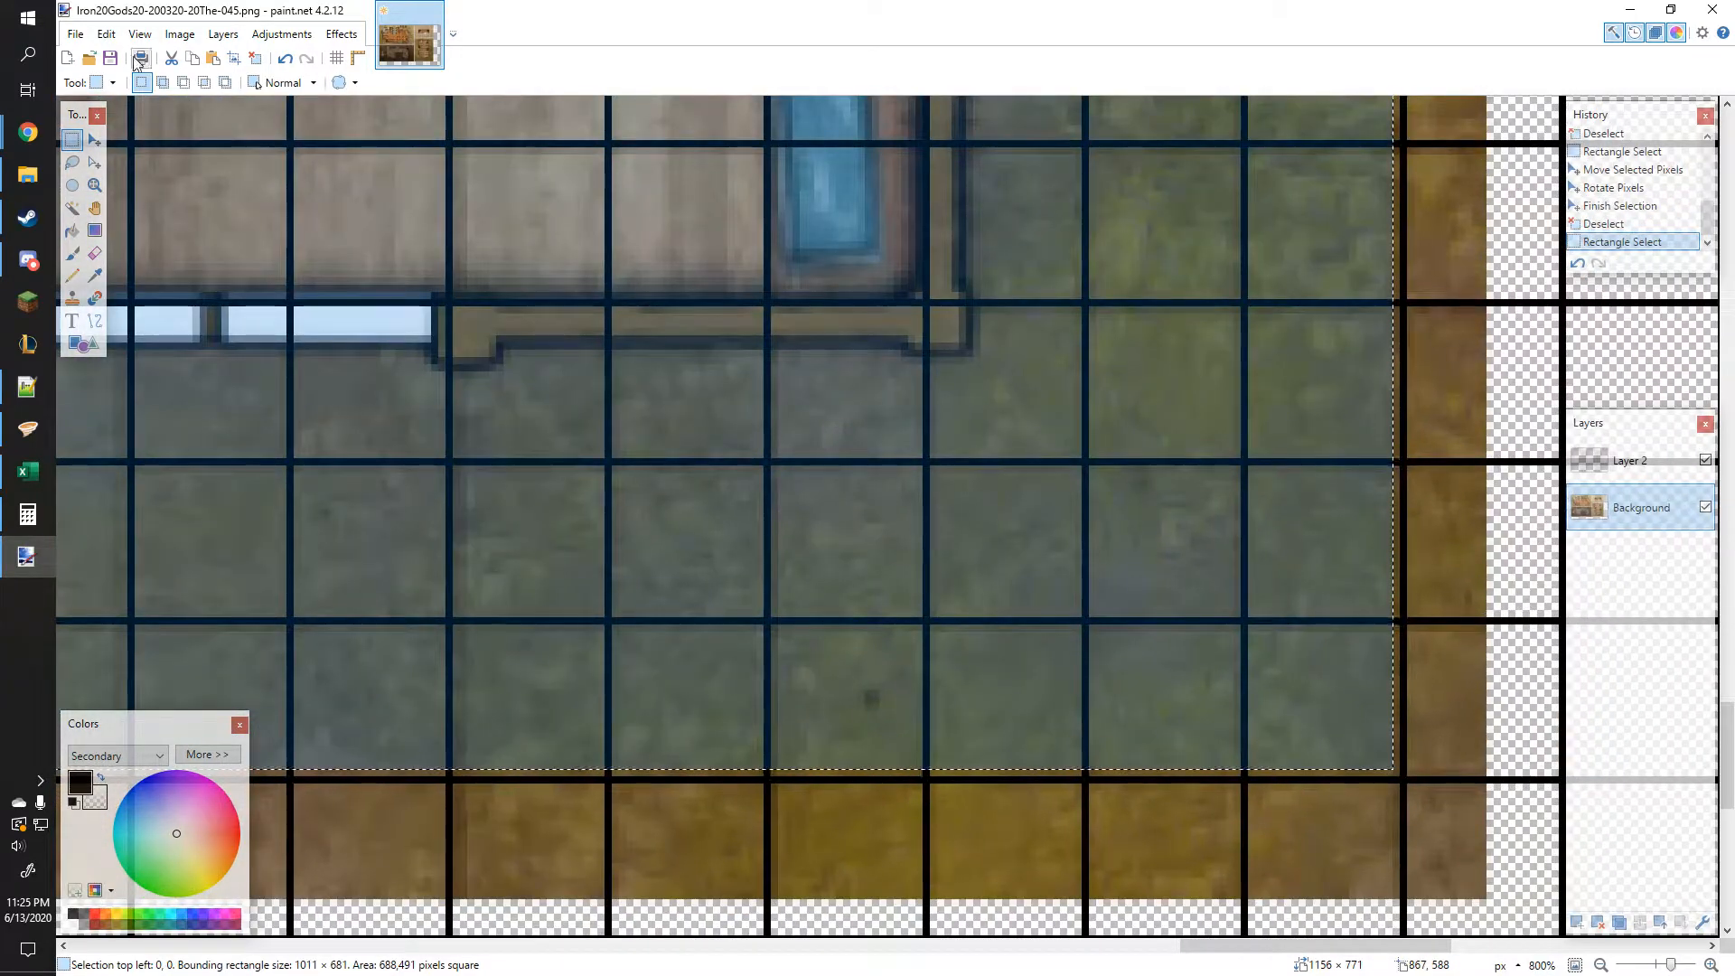
{"action": "left_click", "coordinate": [94, 141]}
{"action": "left_click", "coordinate": [95, 164]}
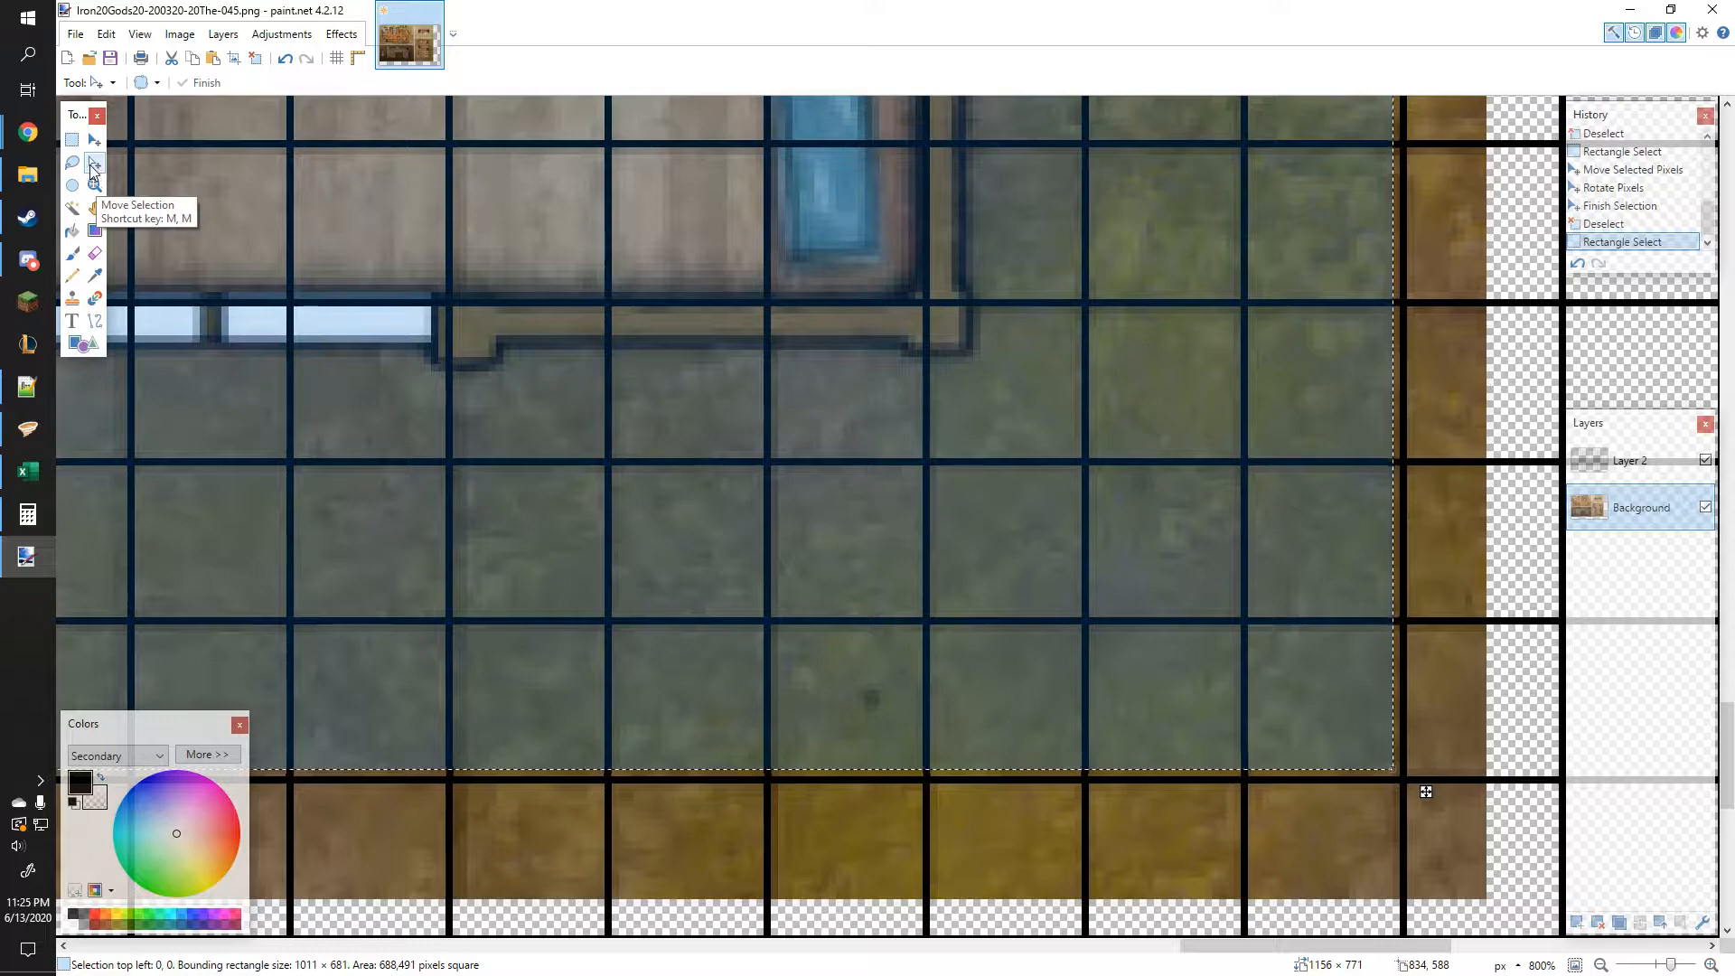
{"action": "left_click_drag", "start_coordinate": [1392, 769], "coordinate": [1416, 788]}
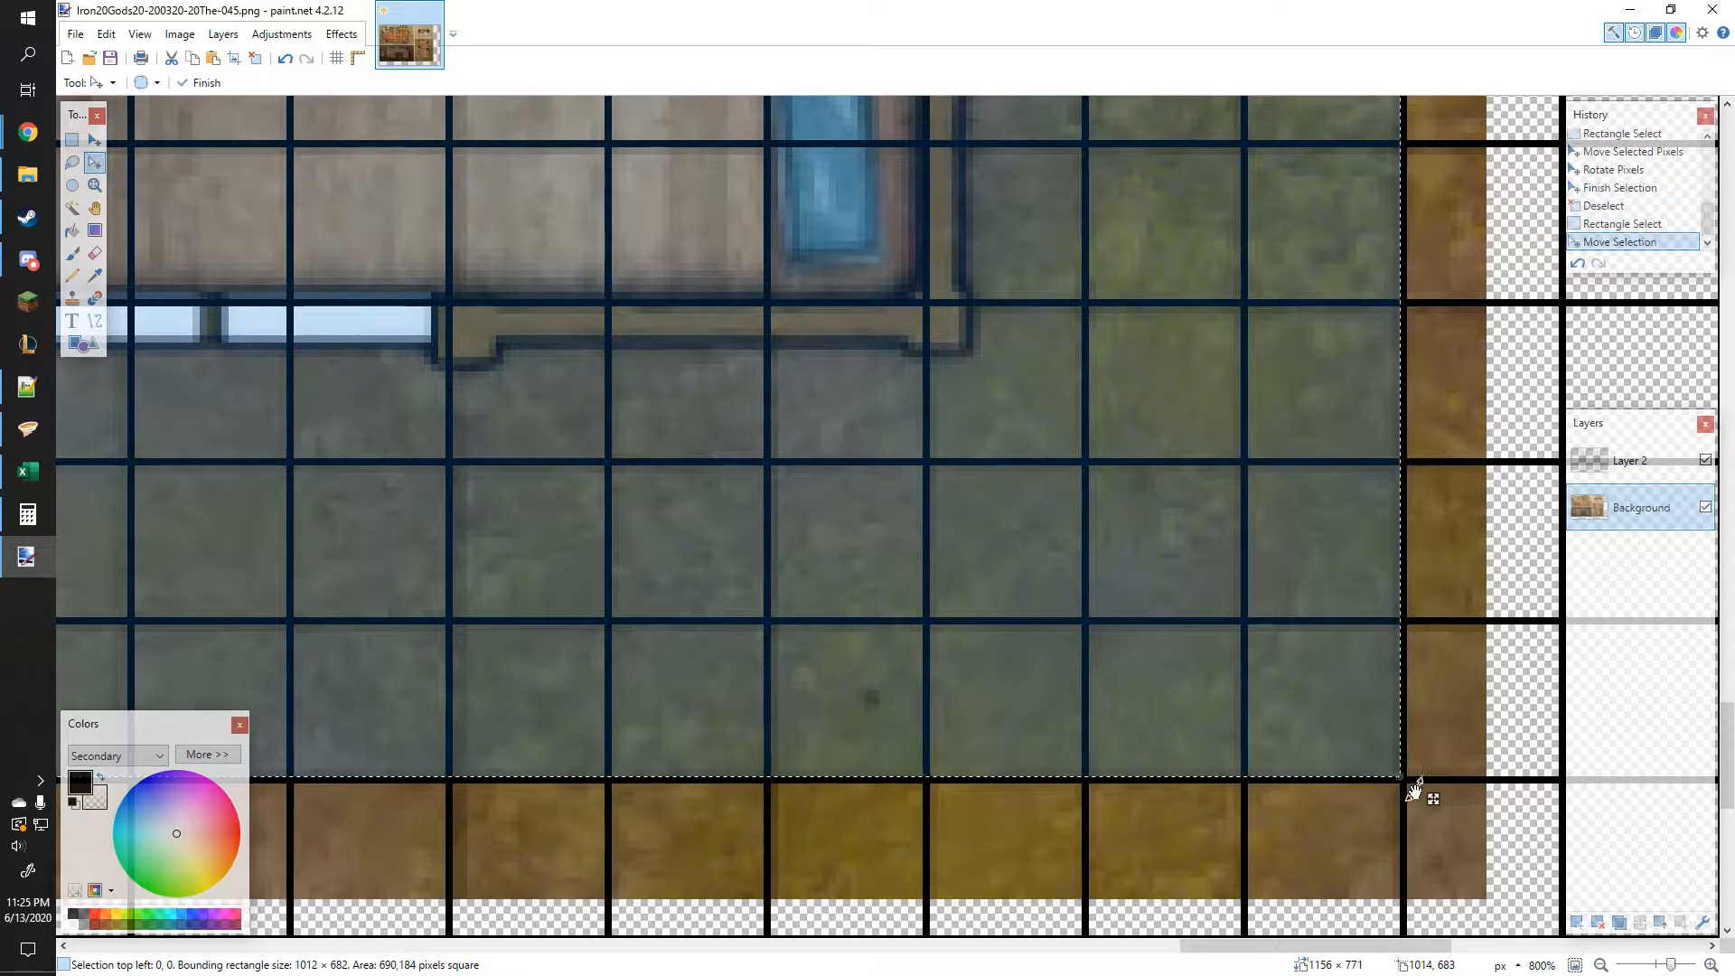
Step: Crop the image to the current selection
{"action": "scroll", "coordinate": [1383, 693], "scroll_direction": "down", "scroll_amount": 5}
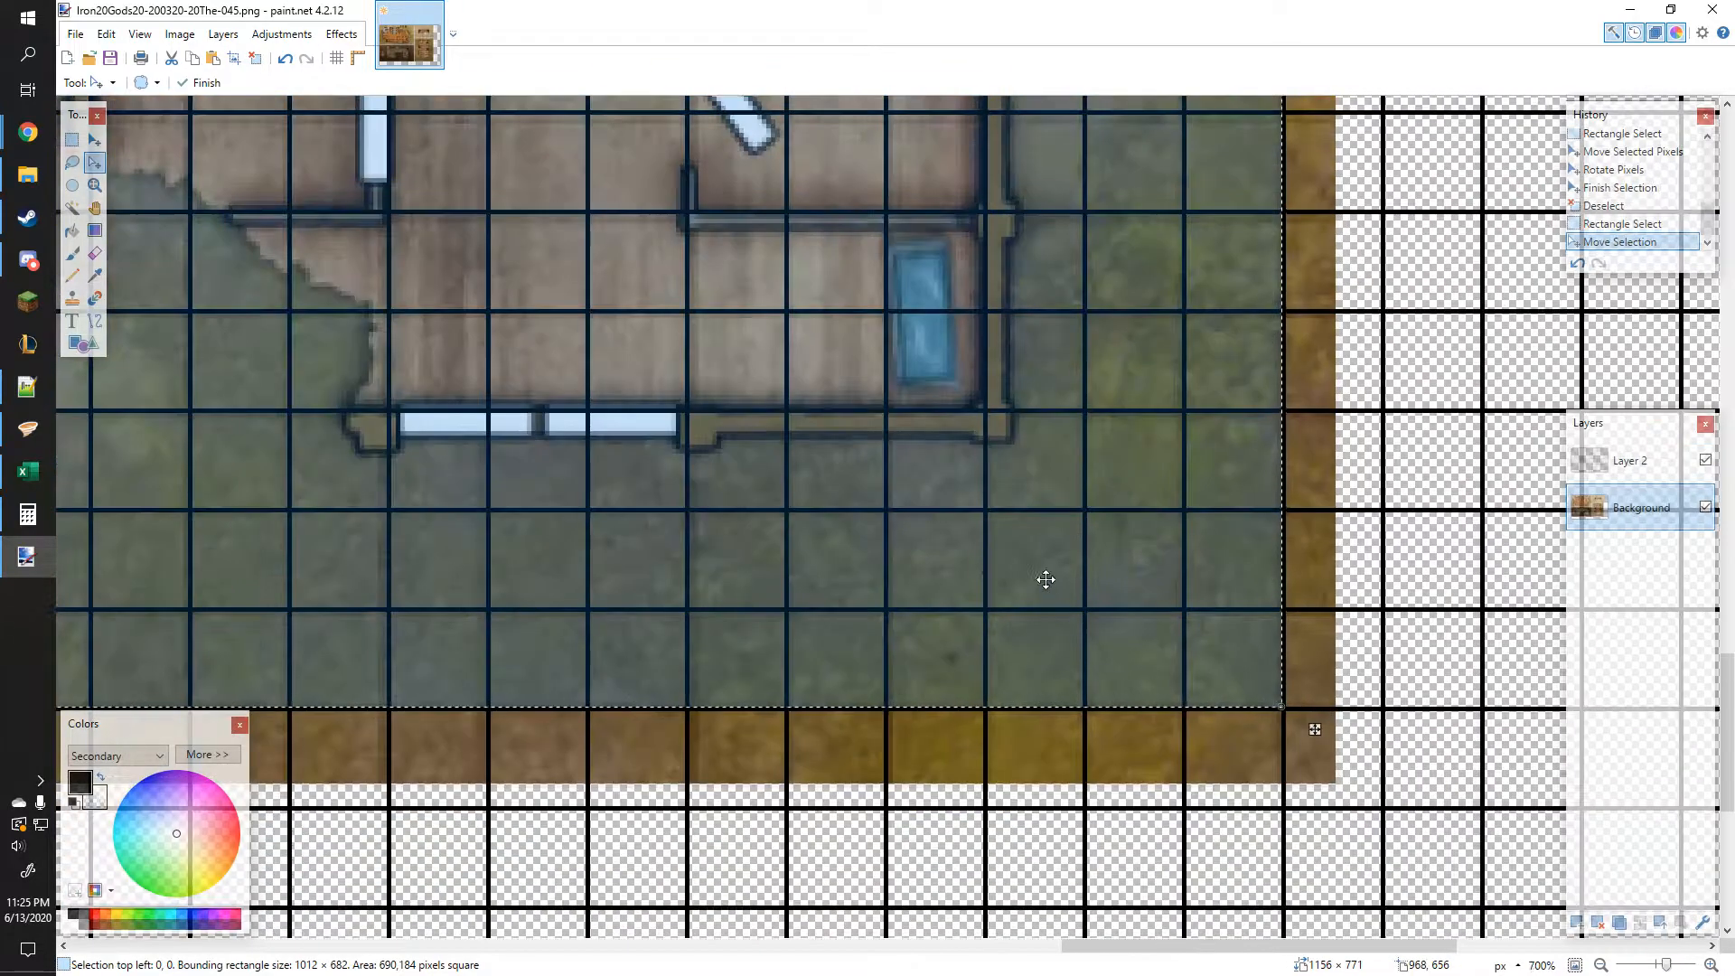
{"action": "scroll", "coordinate": [801, 542], "scroll_direction": "up", "scroll_amount": 2}
{"action": "scroll", "coordinate": [902, 565], "scroll_direction": "up", "scroll_amount": 2}
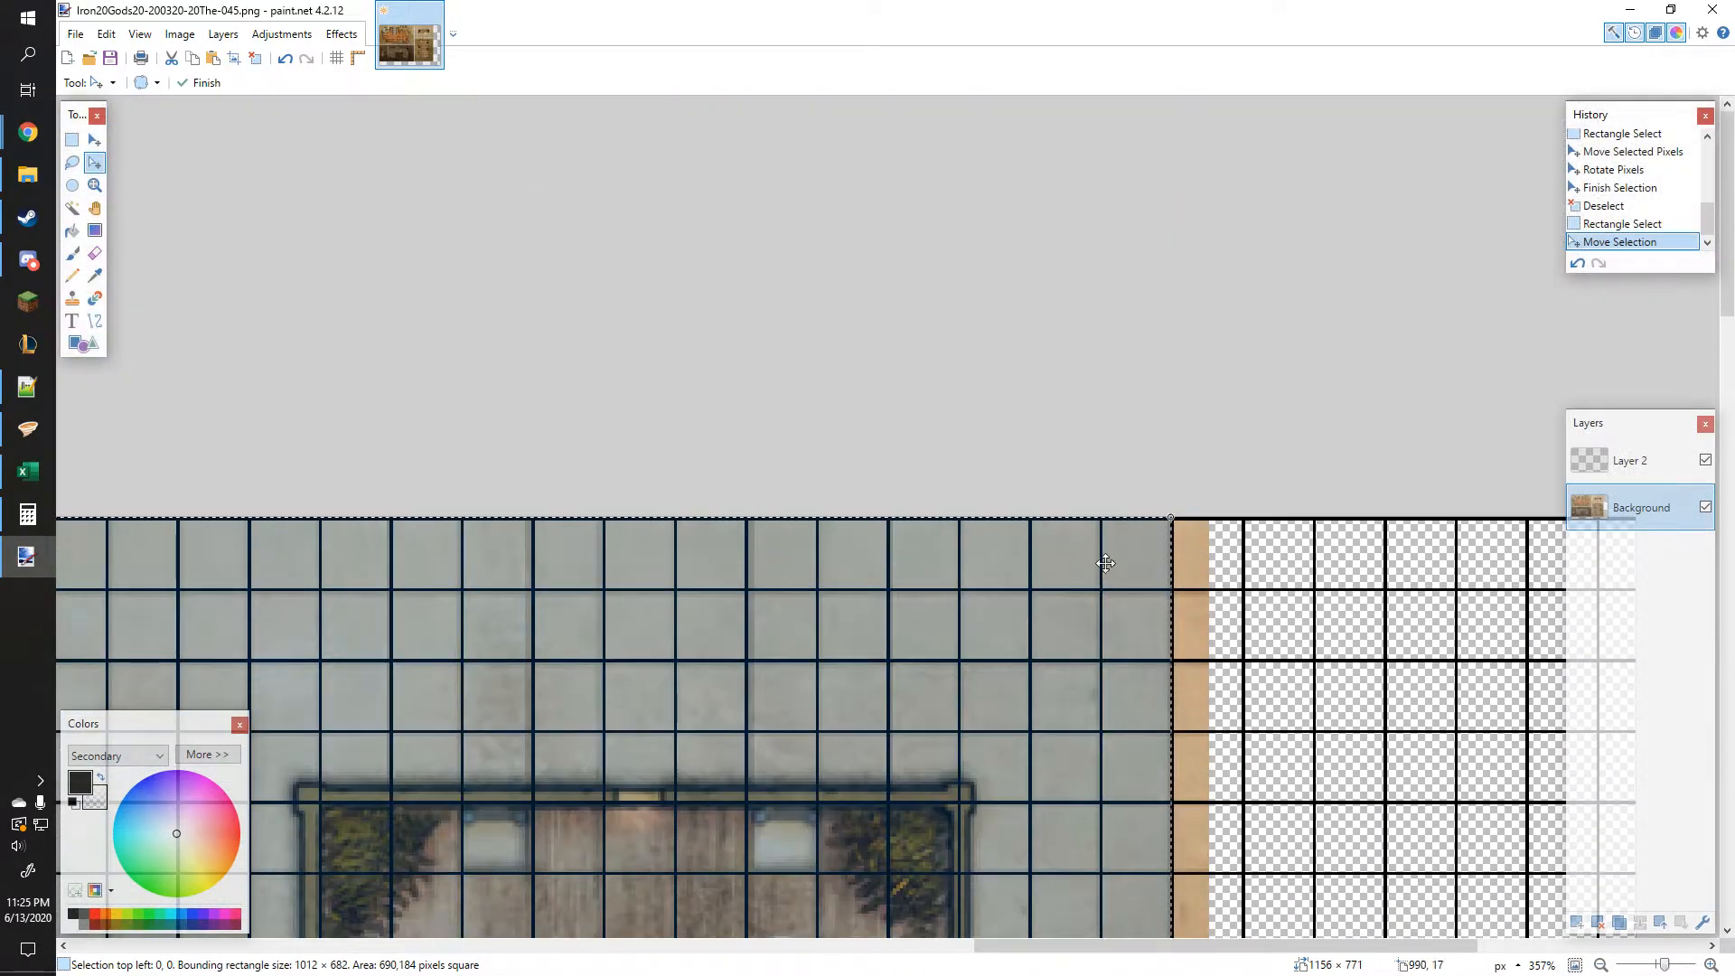
{"action": "scroll", "coordinate": [1100, 572], "scroll_direction": "up", "scroll_amount": 1}
{"action": "scroll", "coordinate": [819, 588], "scroll_direction": "down", "scroll_amount": 4}
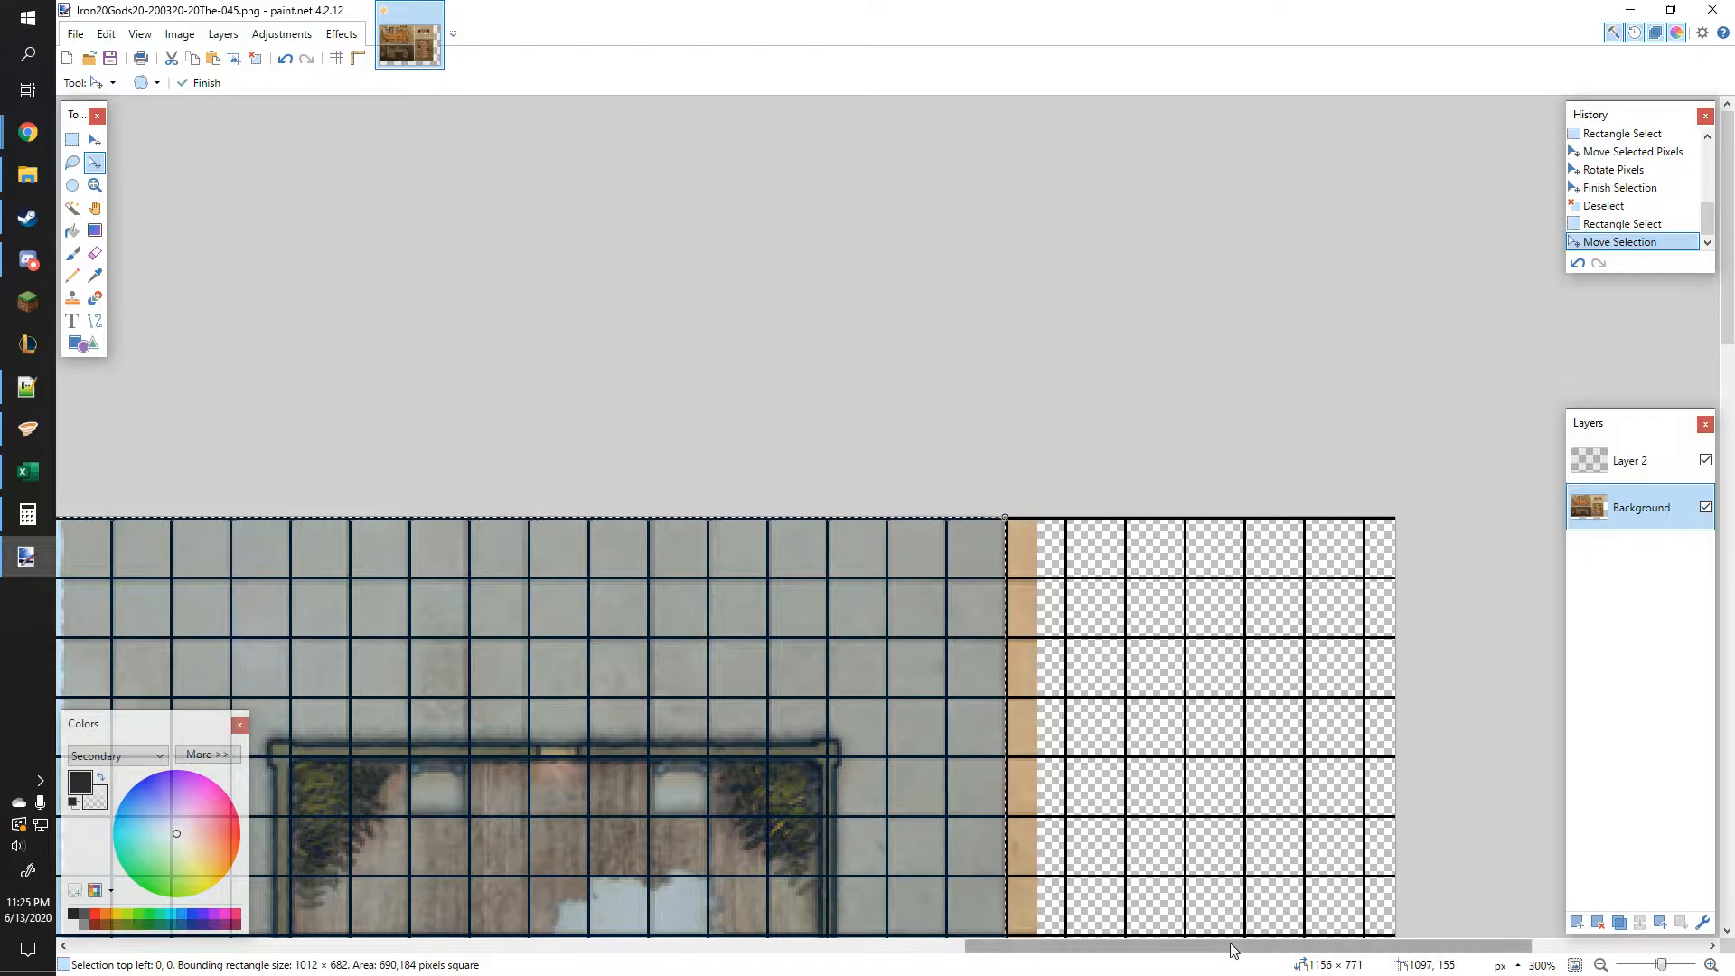
{"action": "scroll", "coordinate": [841, 693], "scroll_direction": "down", "scroll_amount": 4}
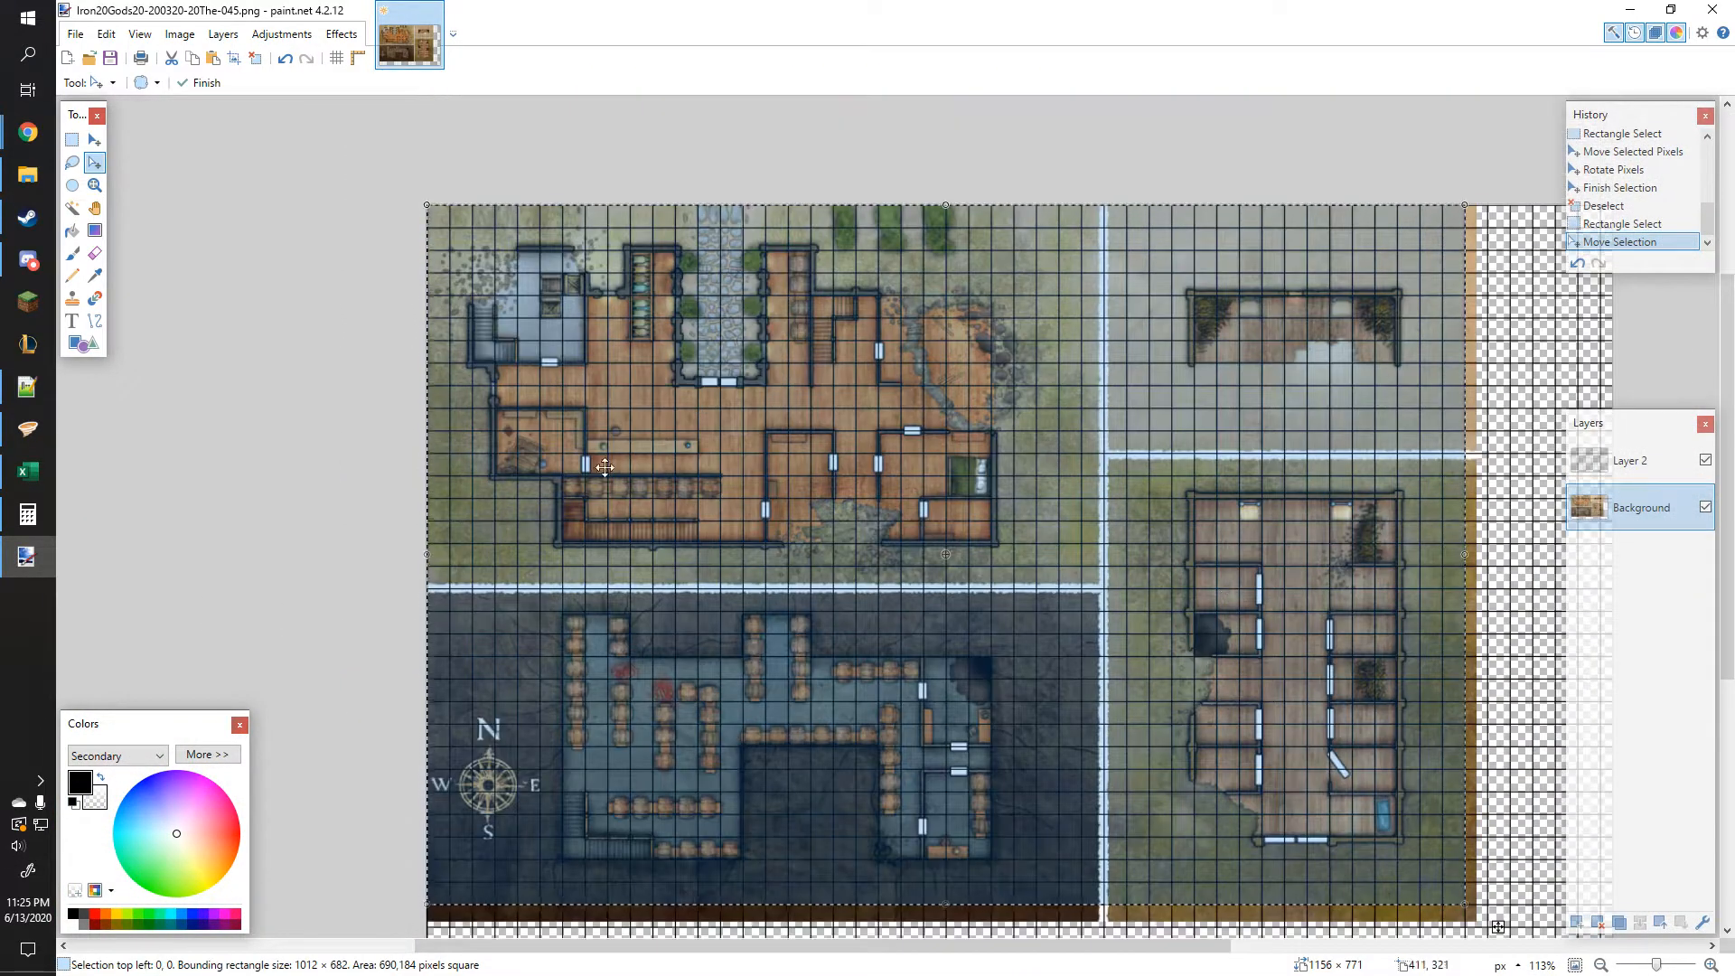
{"action": "left_click", "coordinate": [179, 36]}
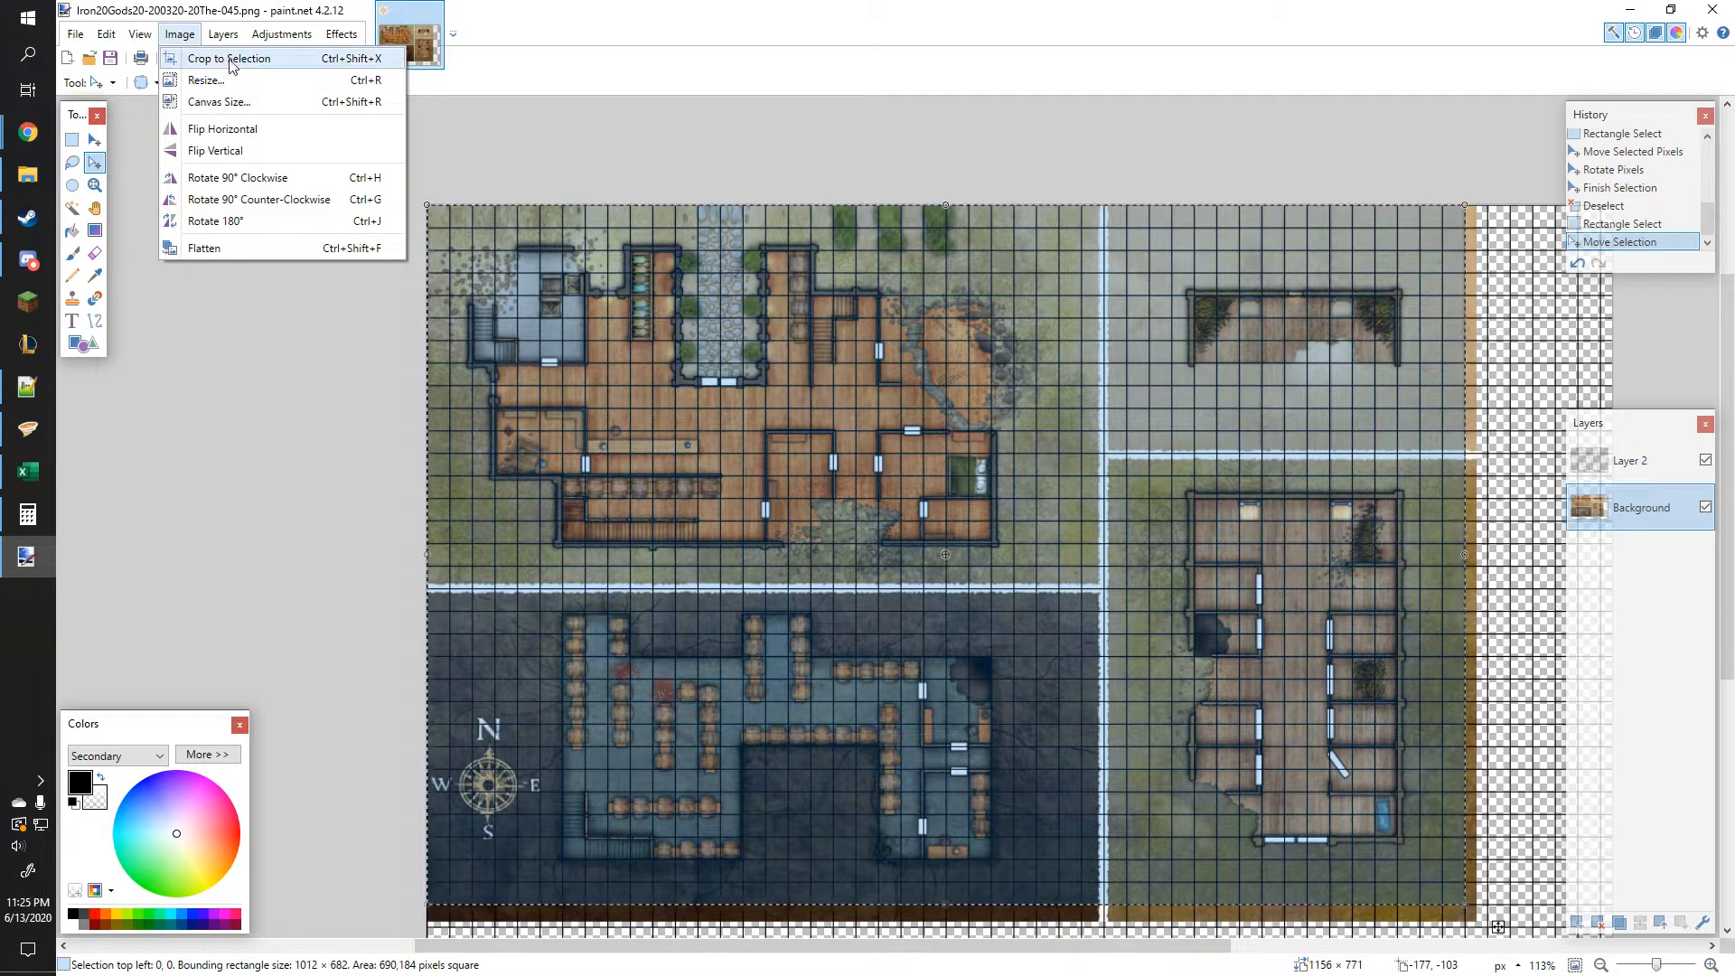
{"action": "left_click", "coordinate": [313, 62]}
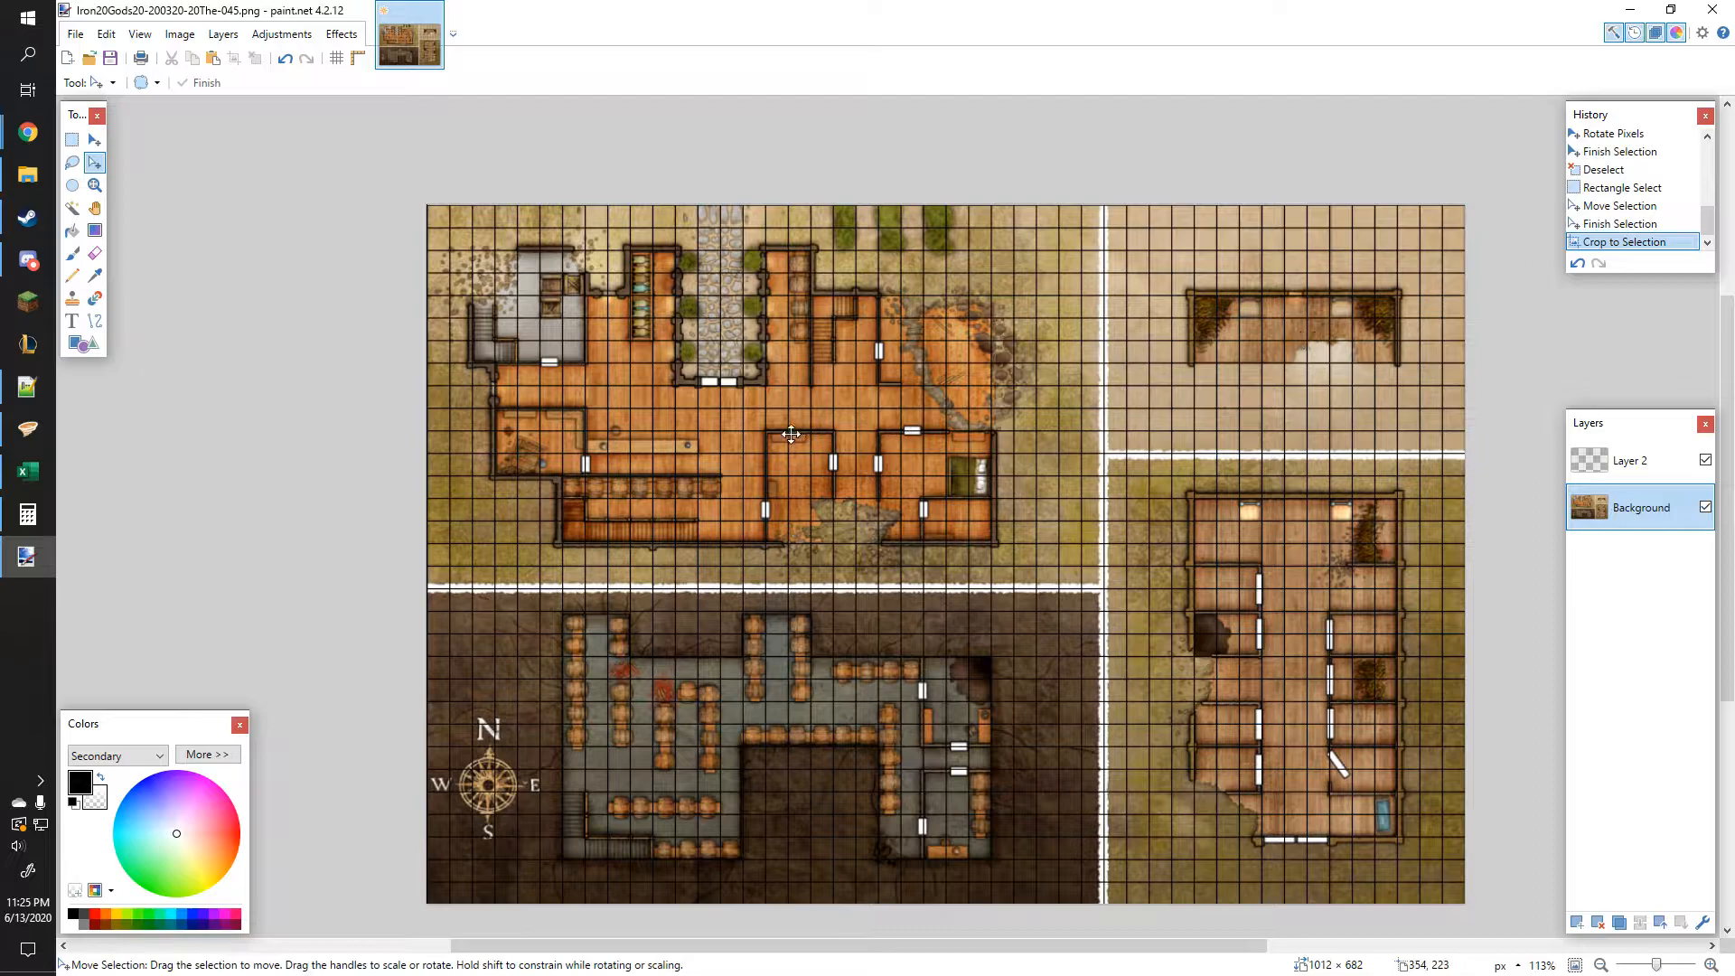
Step: Merge the grid layer down onto the background and start saving the image as a new file
{"action": "left_click", "coordinate": [1624, 479]}
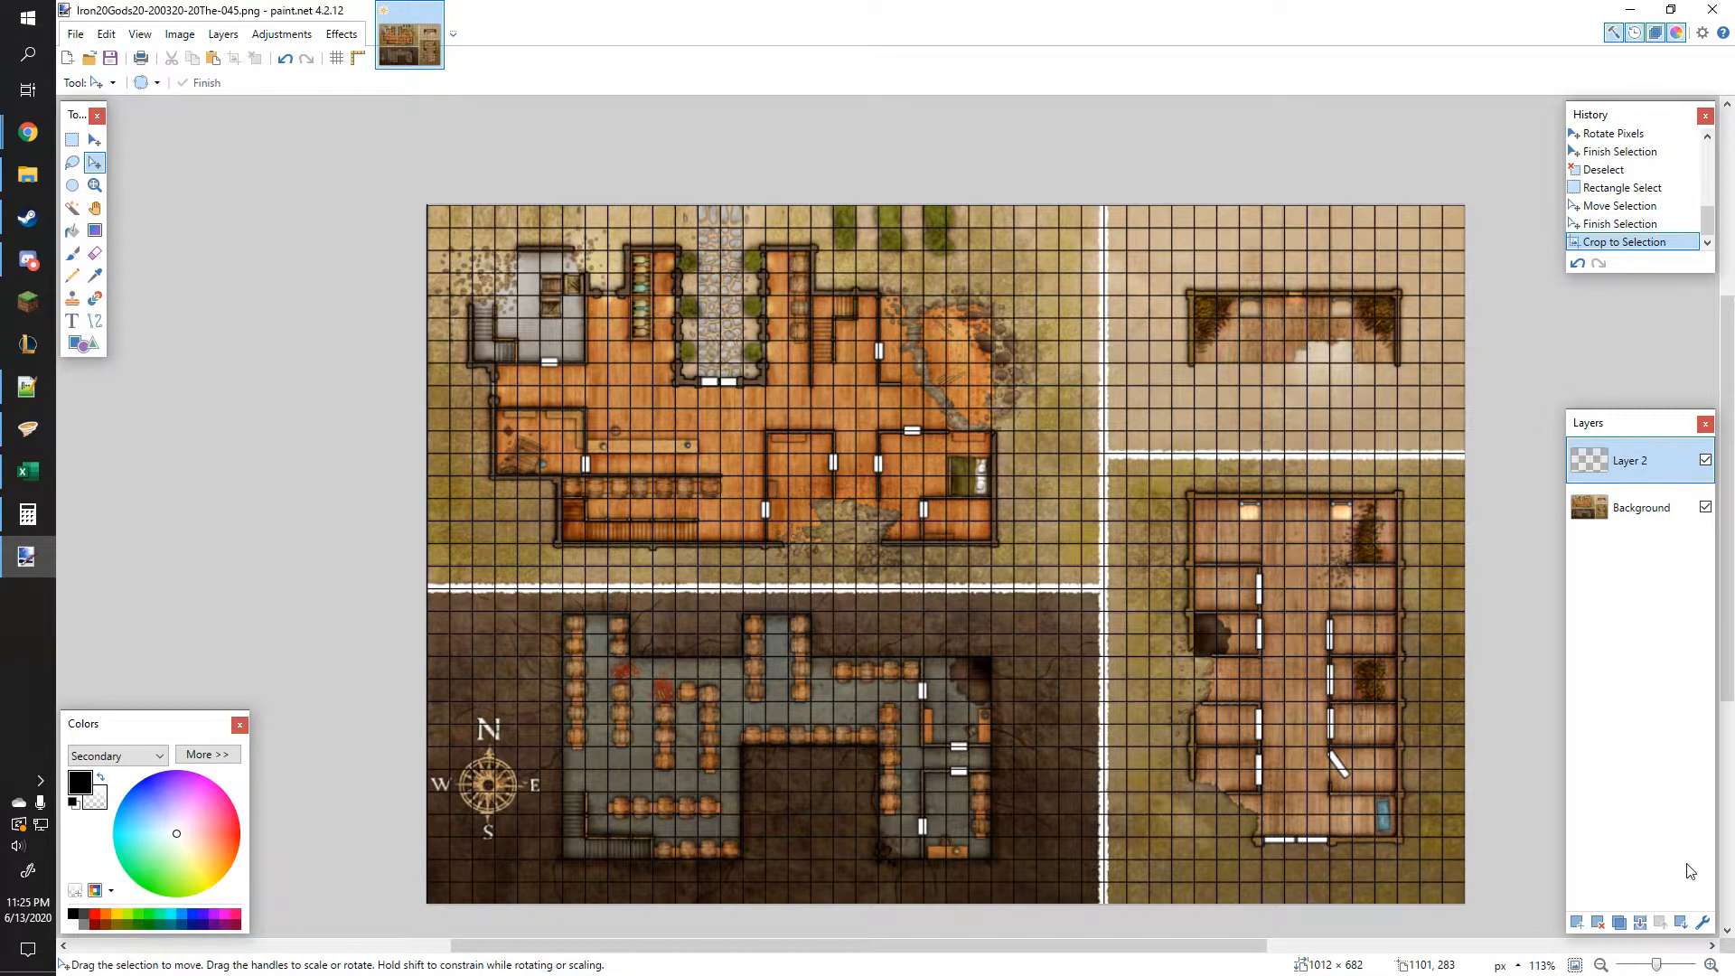
{"action": "left_click", "coordinate": [1640, 923]}
{"action": "left_click", "coordinate": [73, 36]}
{"action": "left_click", "coordinate": [74, 35]}
{"action": "left_click", "coordinate": [74, 34]}
{"action": "left_click", "coordinate": [111, 172]}
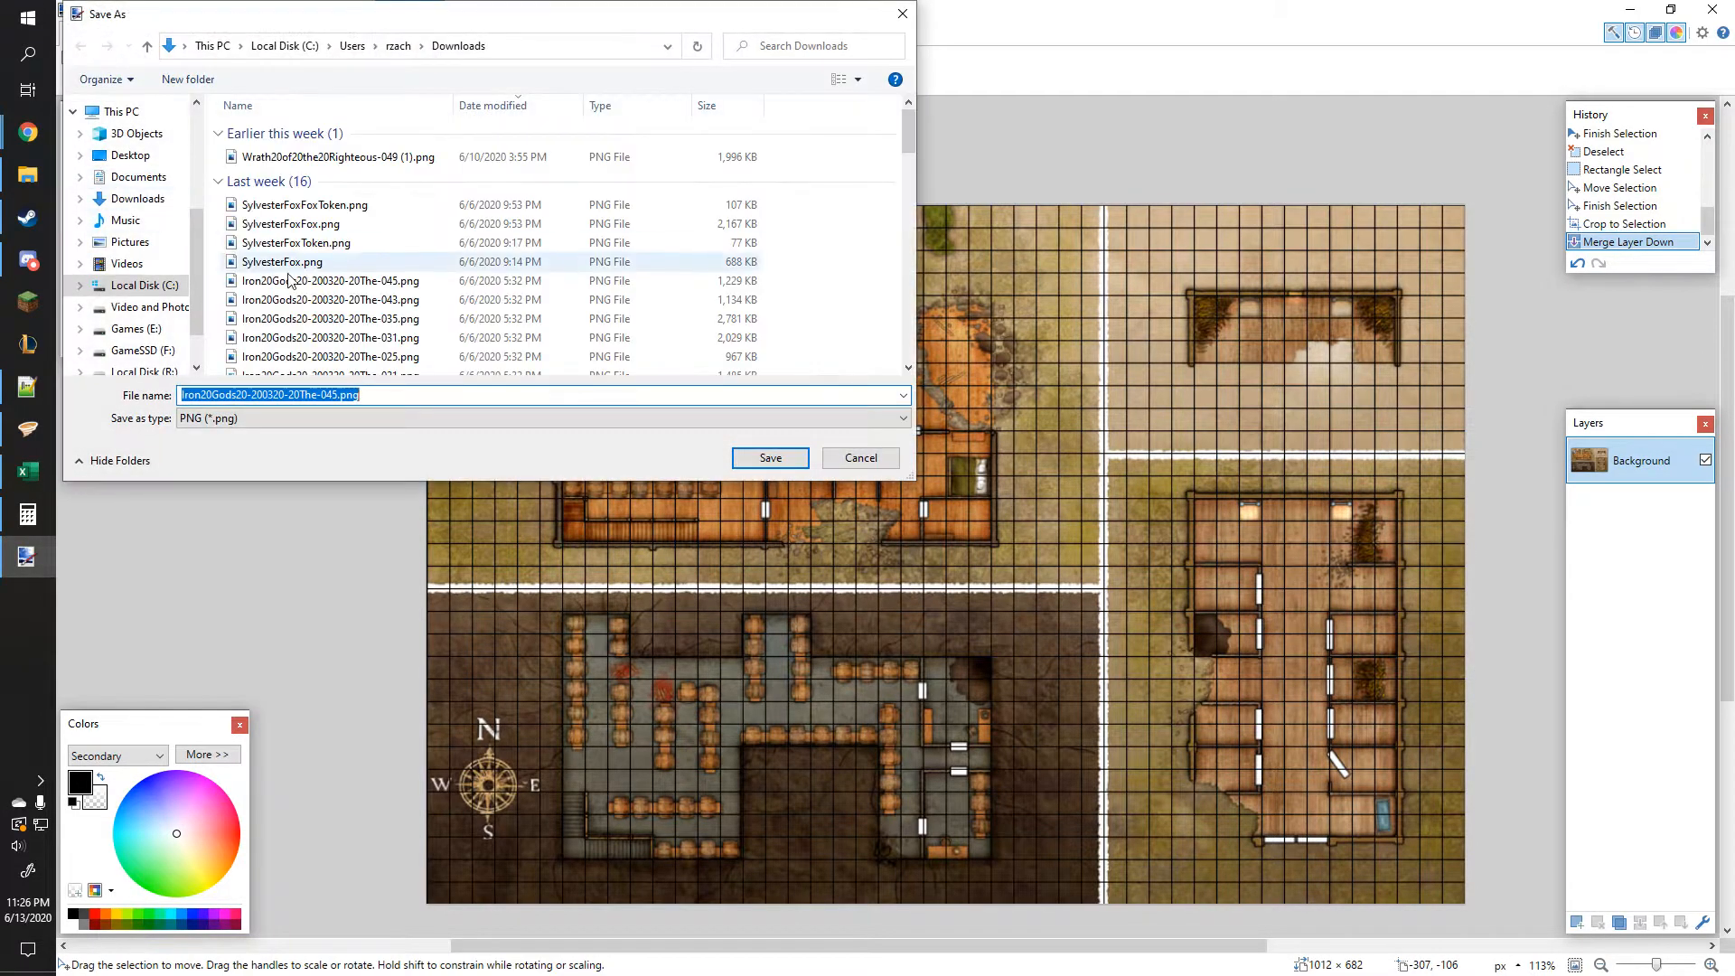
Step: Choose the Desktop > DnD Maps > Iron Gods > Part 3 folder and set the file type to JPEG
{"action": "scroll", "coordinate": [131, 226], "scroll_direction": "up", "scroll_amount": 5}
{"action": "left_click", "coordinate": [124, 190]}
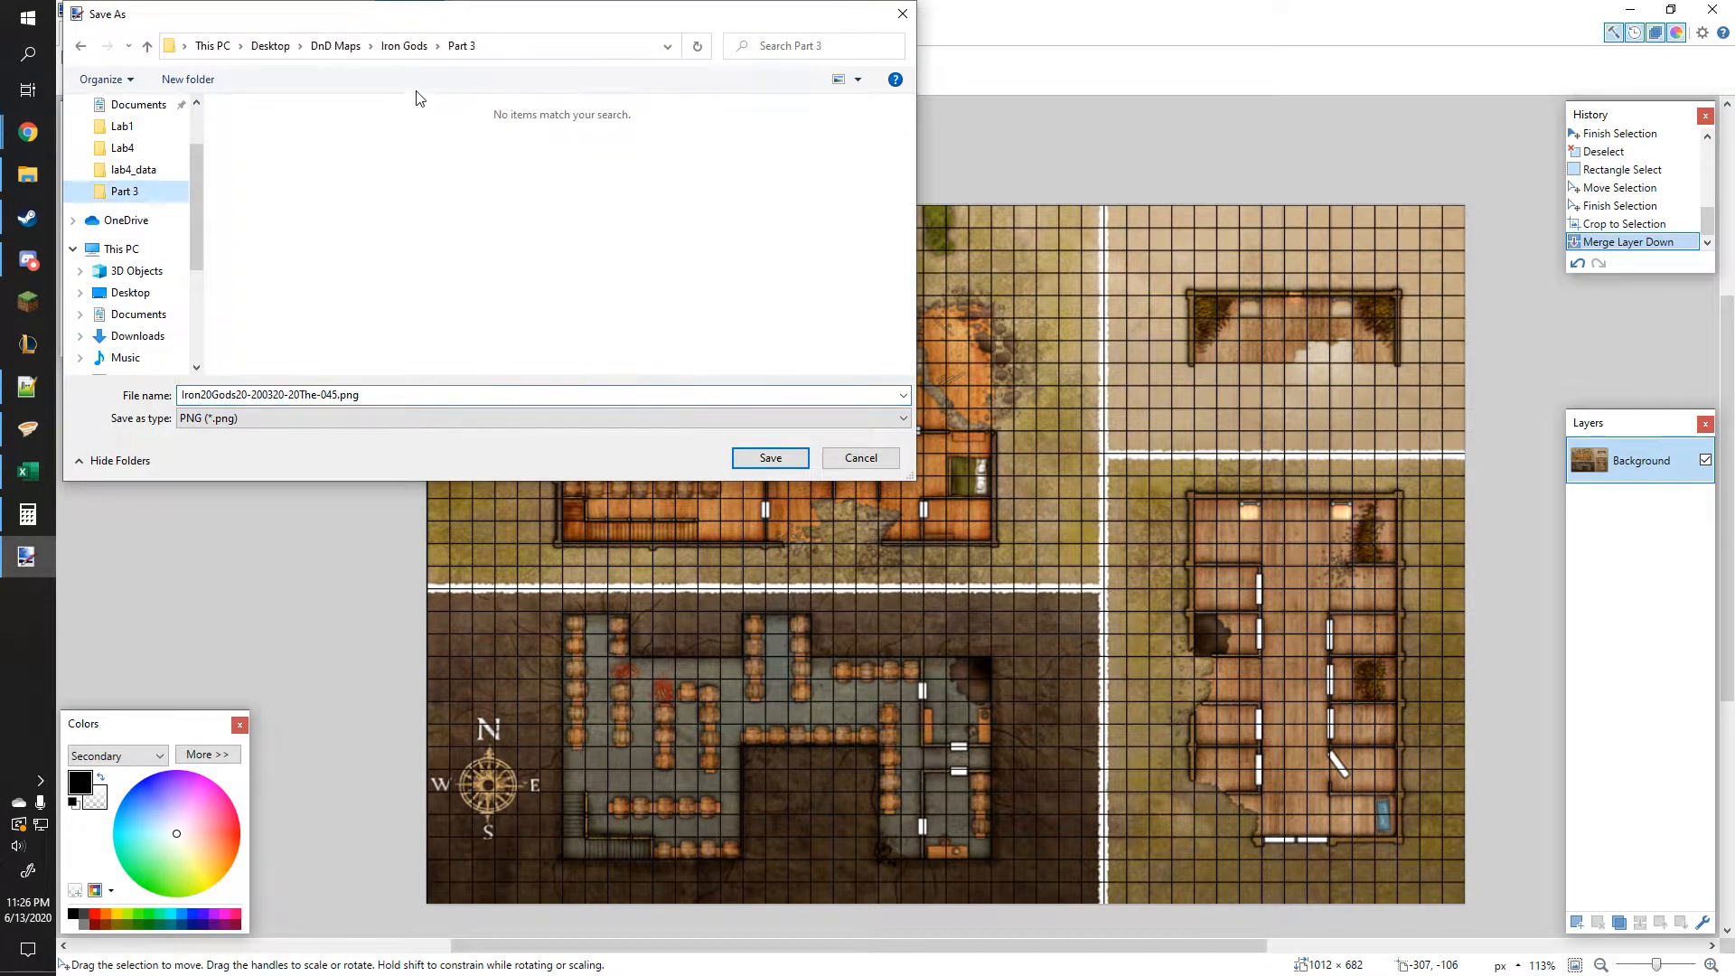
{"action": "left_click", "coordinate": [345, 420]}
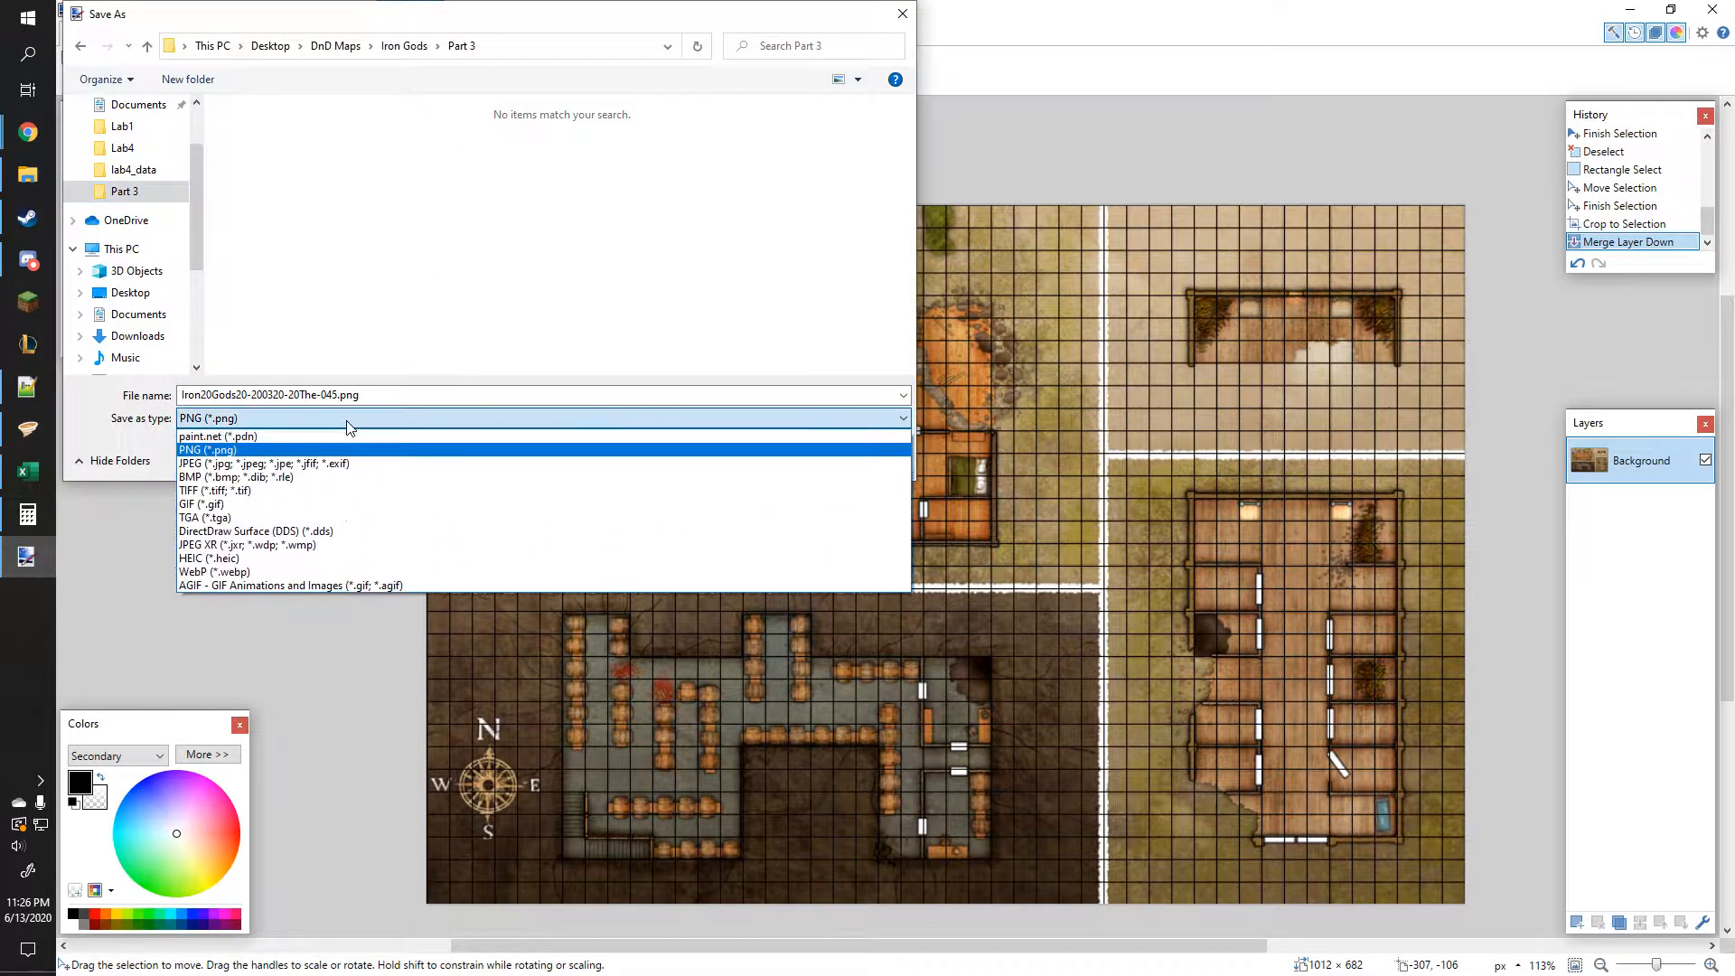
{"action": "left_click", "coordinate": [349, 457]}
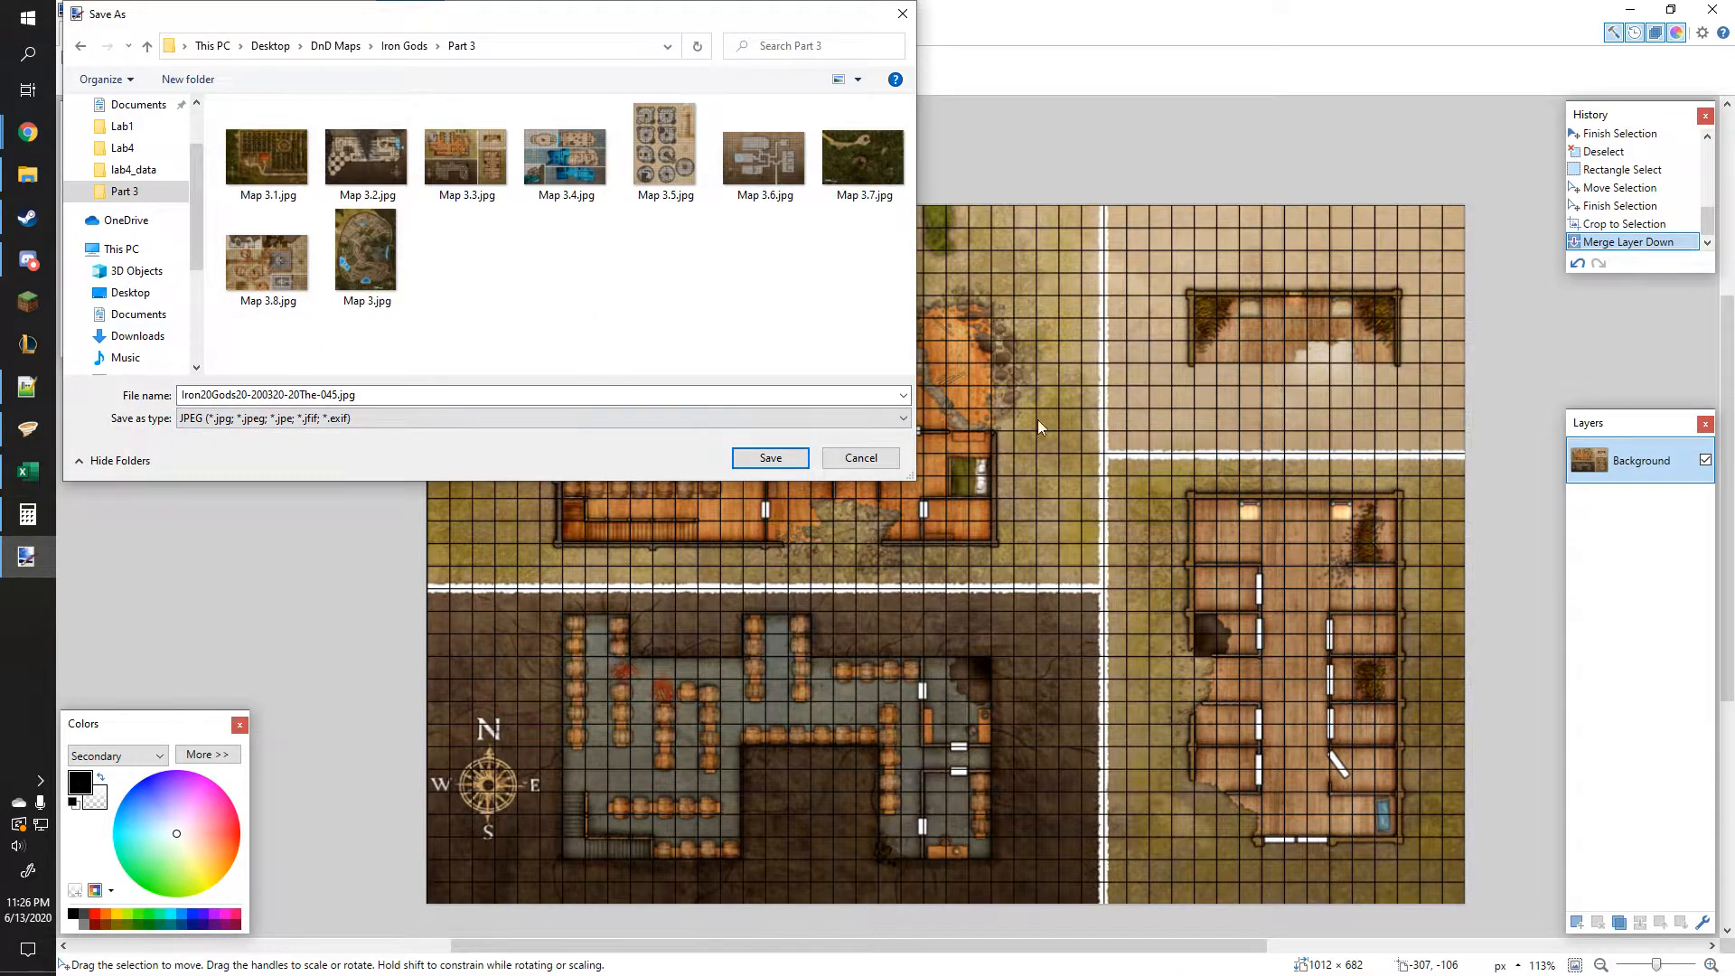
Step: Name the file Map 3.Sample.jpg and save it
{"action": "left_click", "coordinate": [469, 185]}
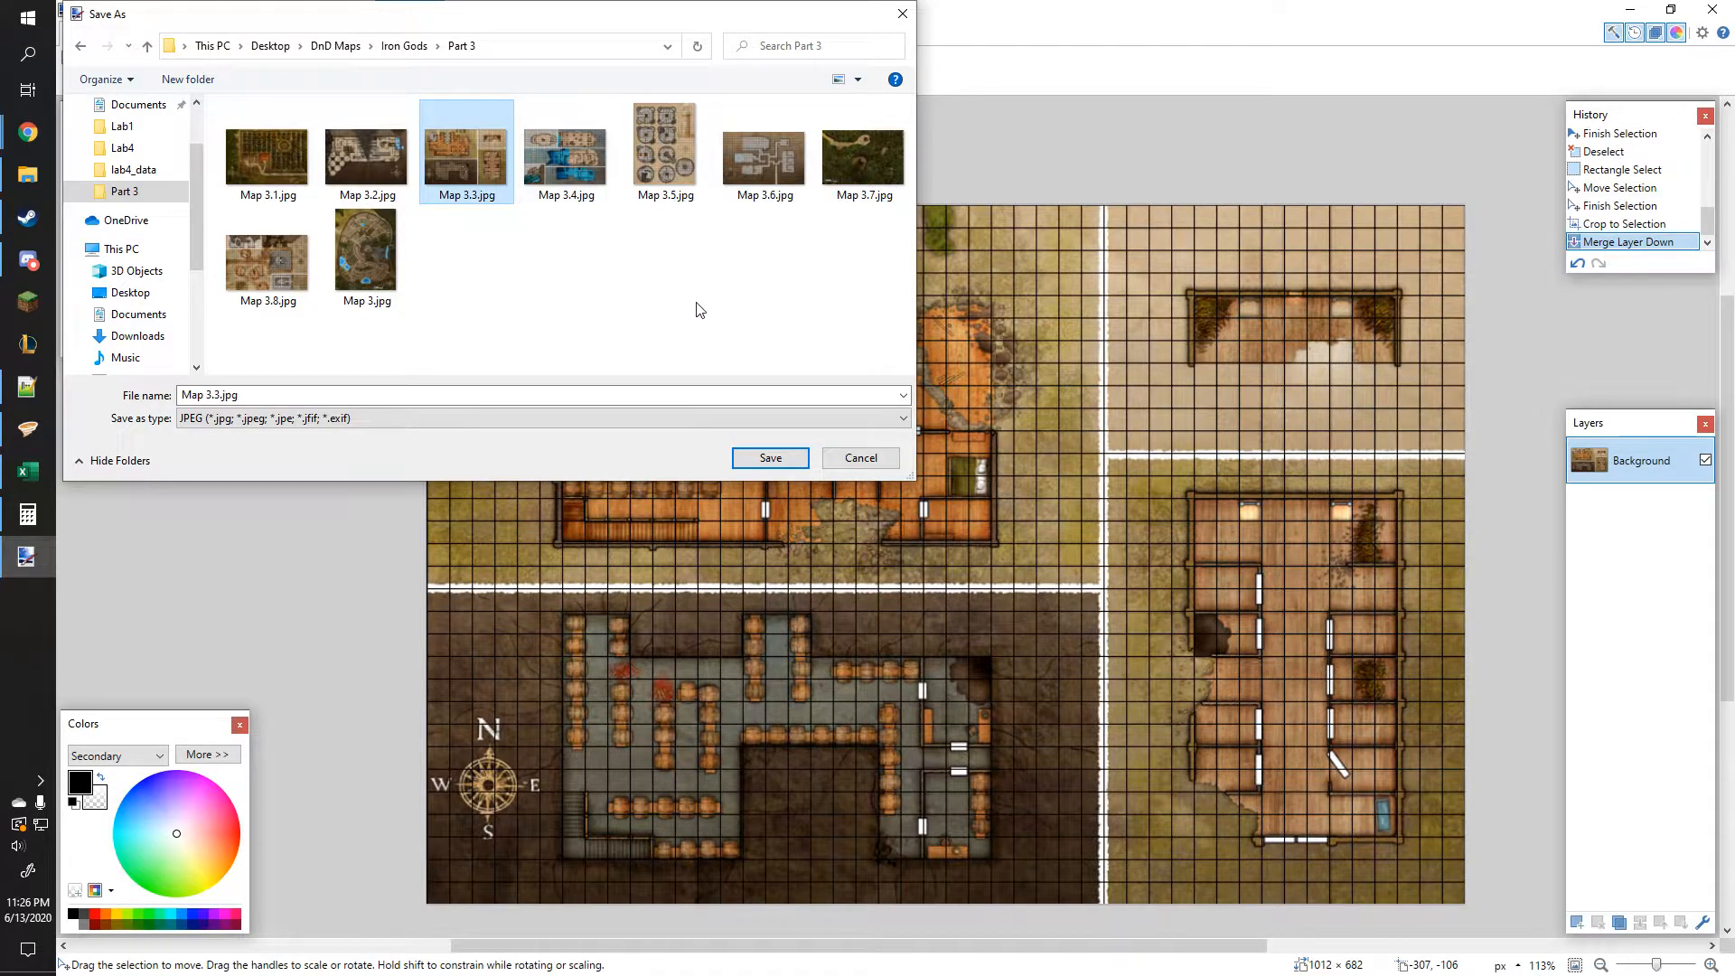
{"action": "left_click", "coordinate": [219, 395]}
{"action": "left_click", "coordinate": [215, 395]}
{"action": "key", "text": "Delete"}
{"action": "type", "text": "Same"}
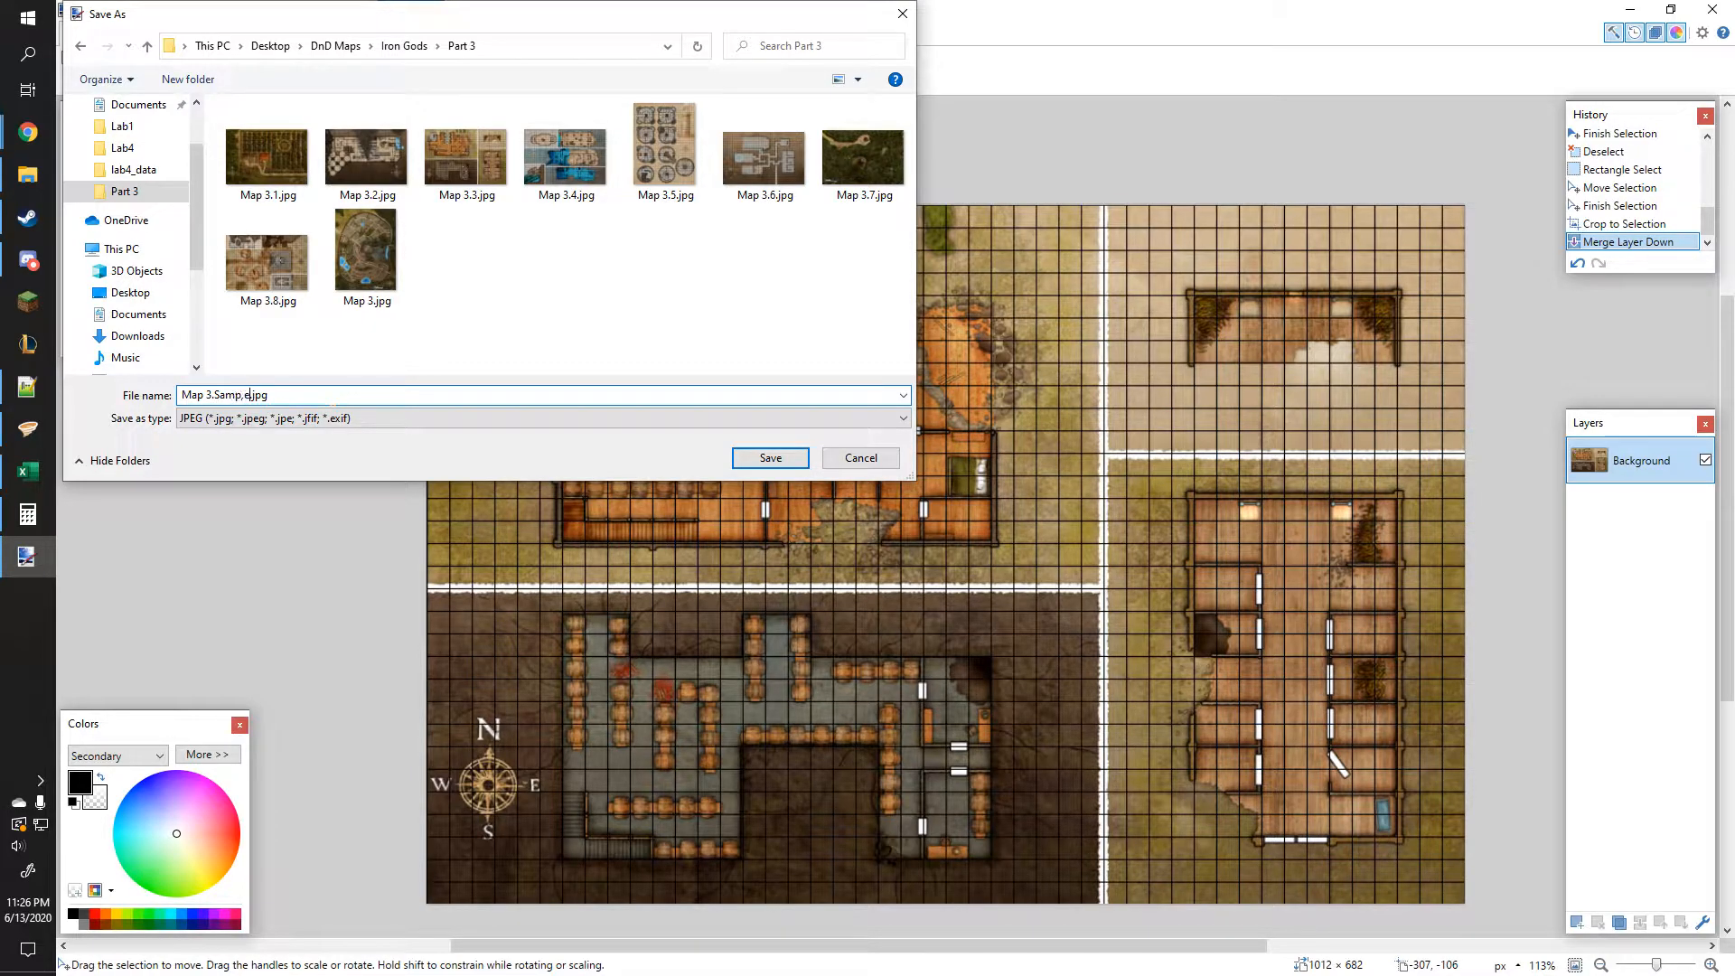
{"action": "left_click", "coordinate": [770, 458]}
{"action": "left_click", "coordinate": [596, 579]}
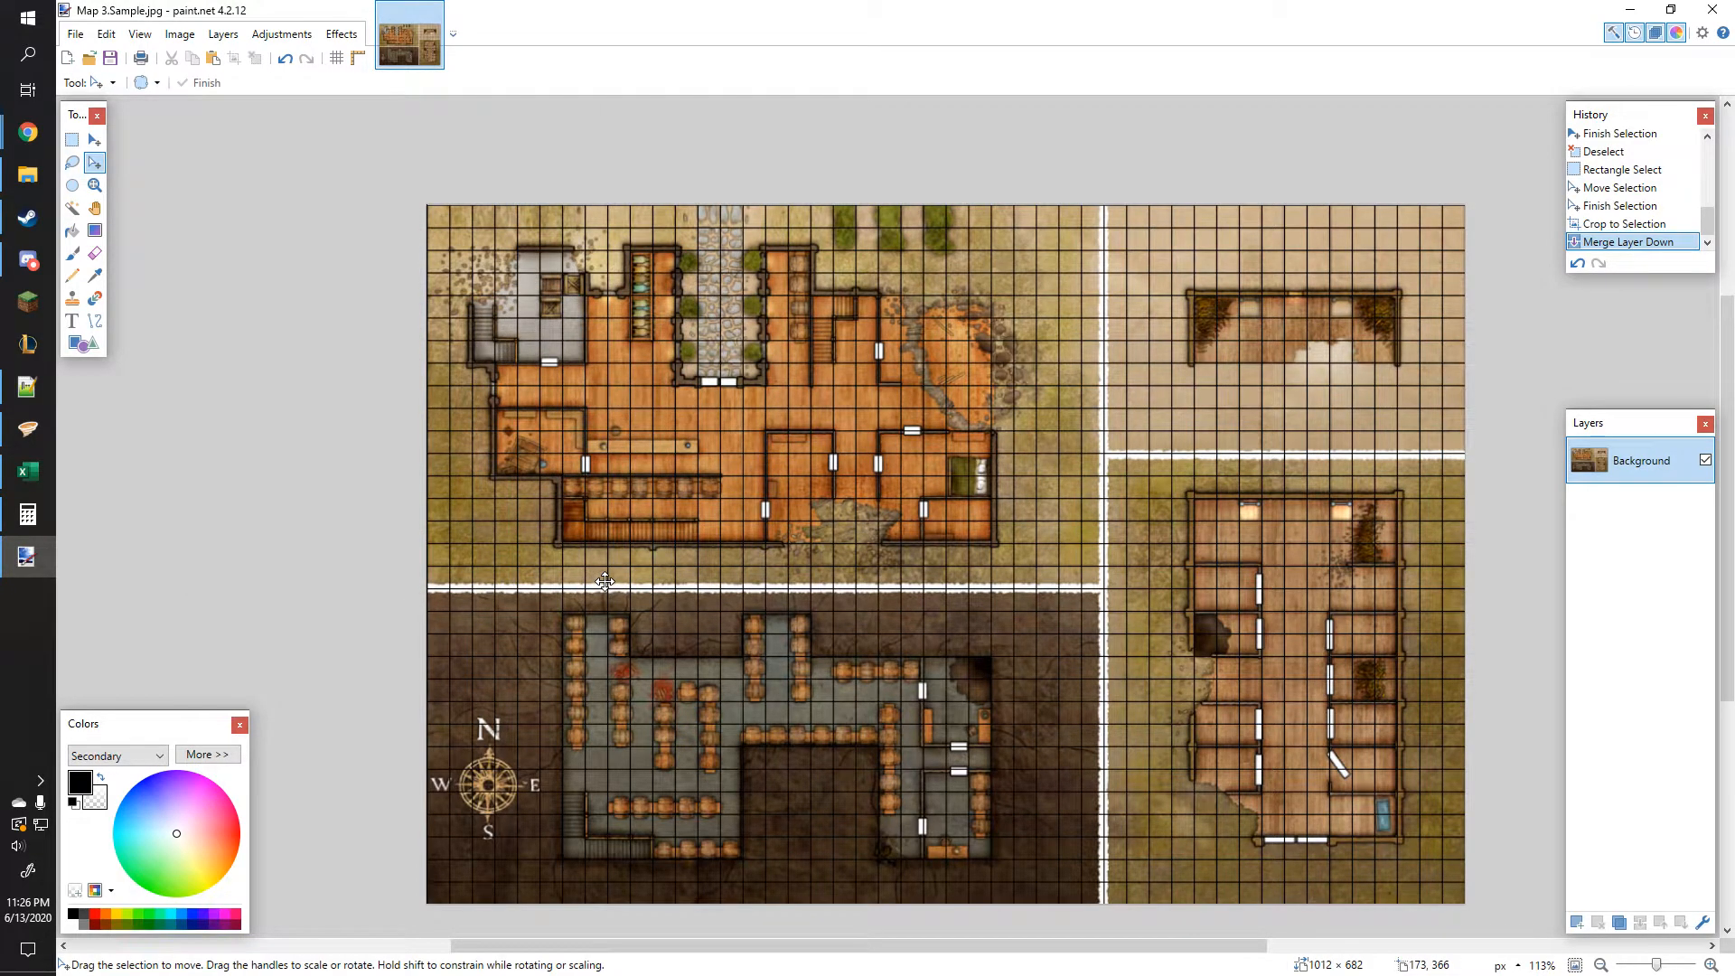
Step: Open the saved Map 3.Sample.jpg from the Part 3 folder to inspect it, then close the viewer and folder windows
{"action": "left_click", "coordinate": [39, 184]}
{"action": "left_click", "coordinate": [706, 318]}
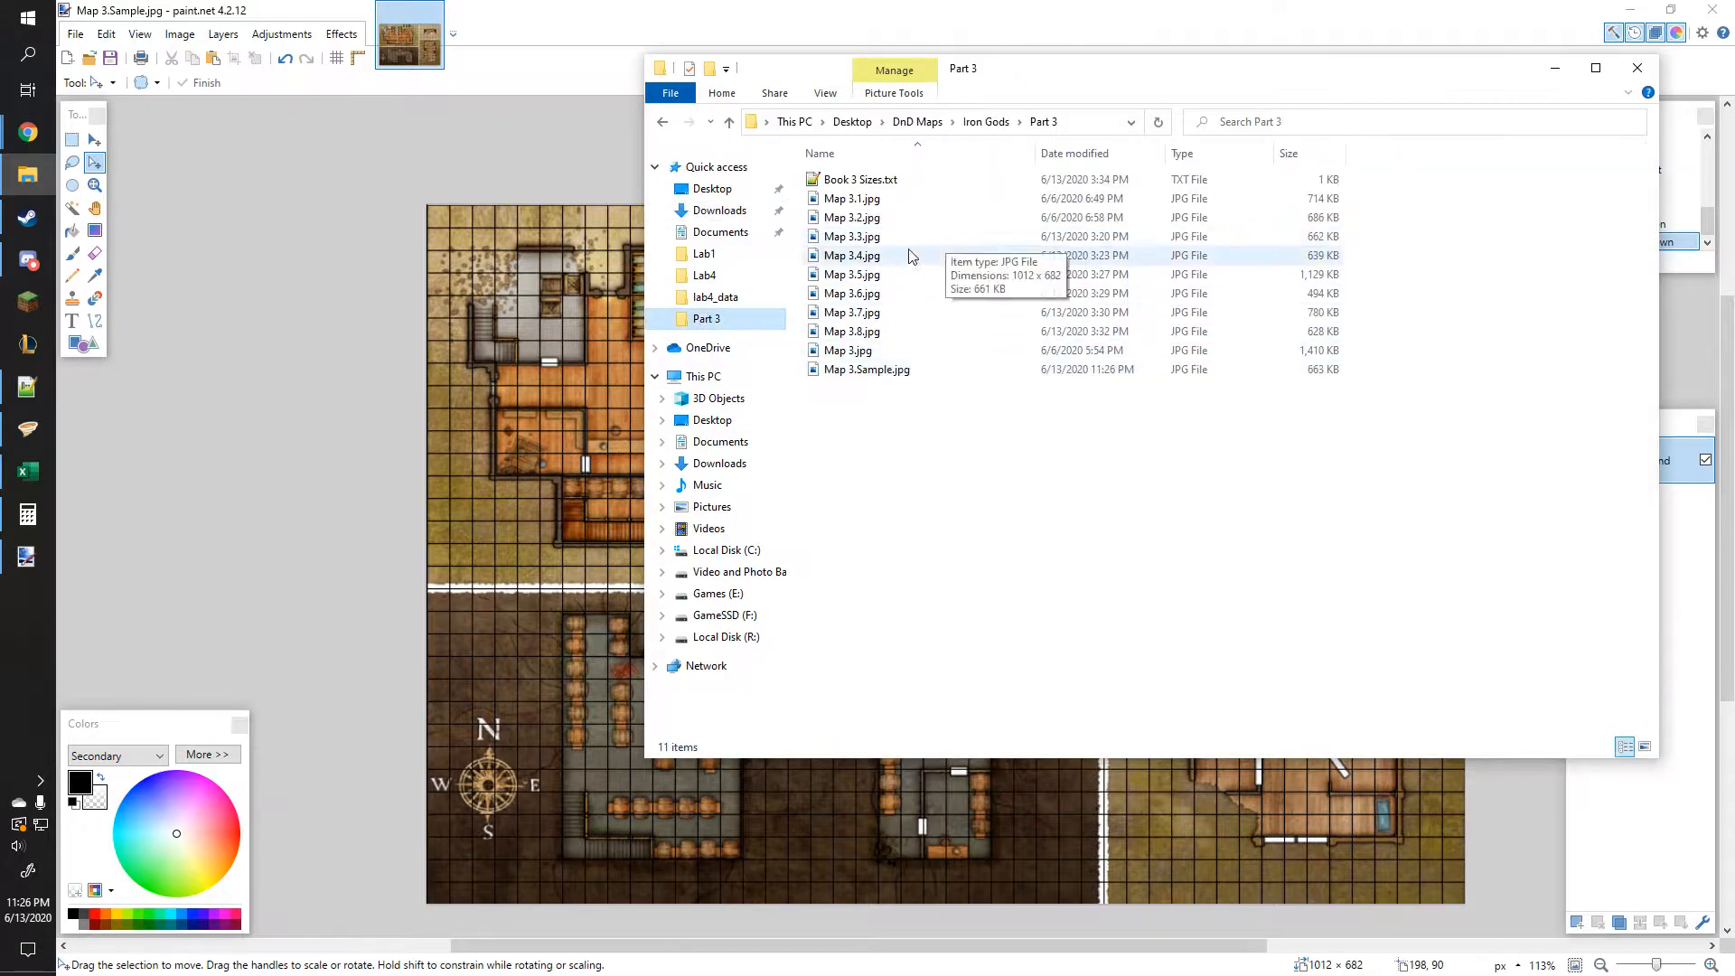
{"action": "left_click", "coordinate": [890, 378]}
{"action": "double_click", "coordinate": [891, 378]}
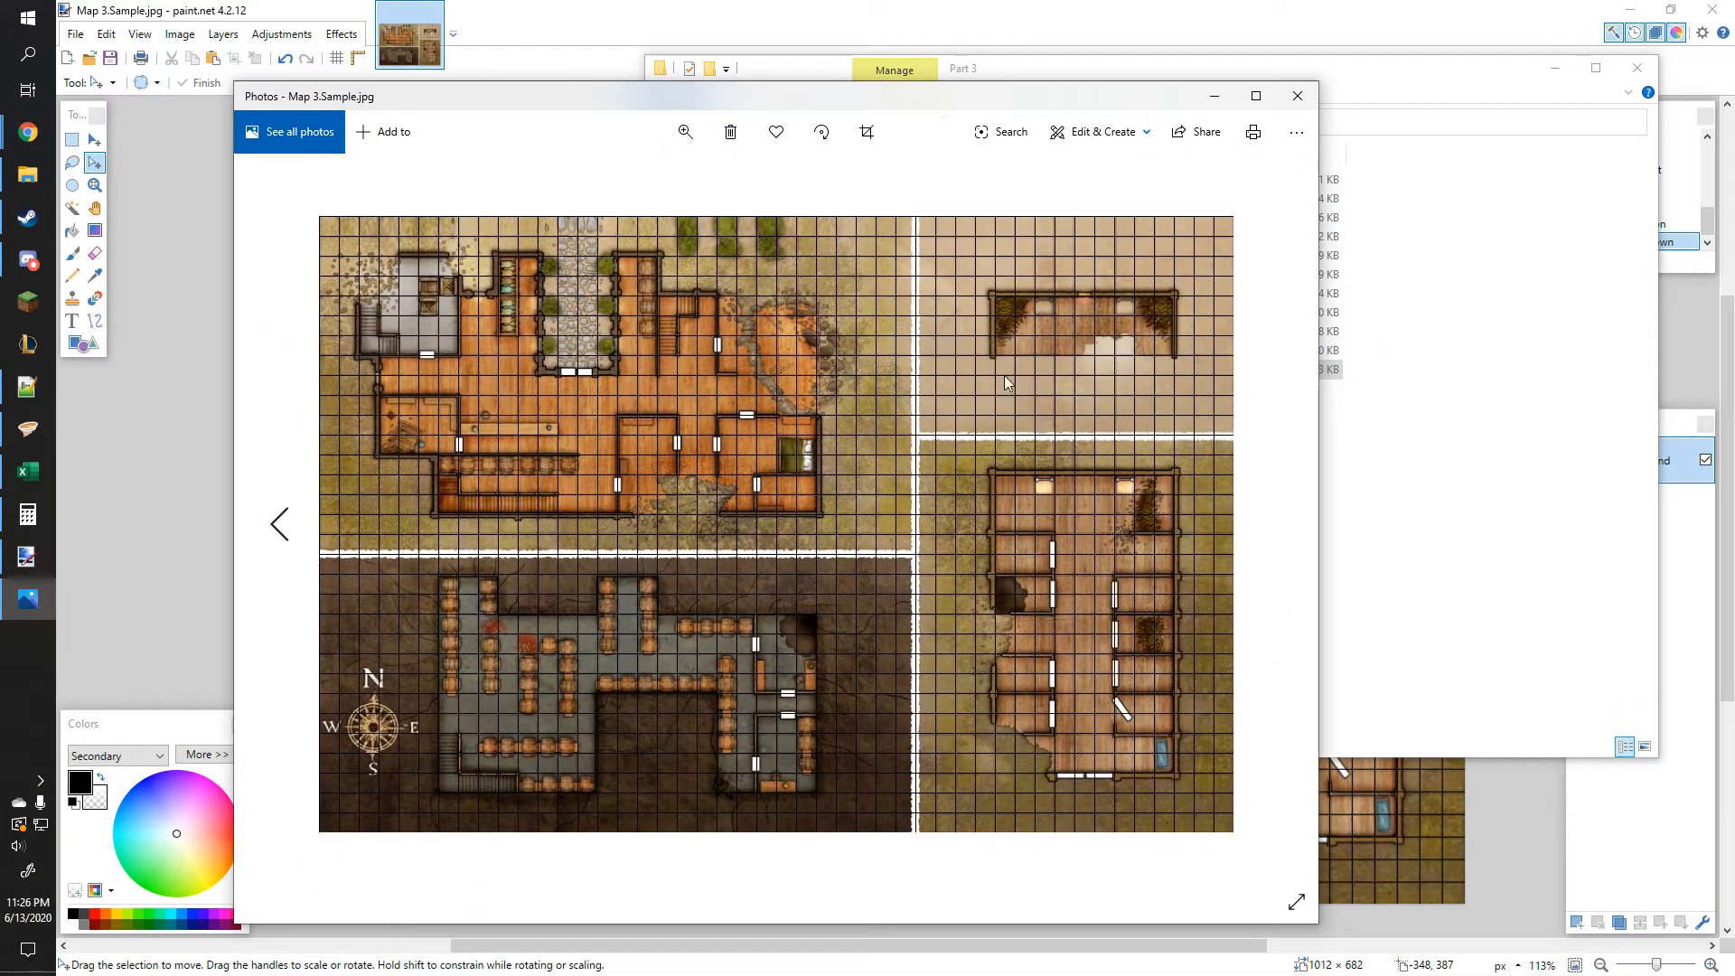
{"action": "scroll", "coordinate": [822, 459], "scroll_direction": "up", "scroll_amount": 1}
{"action": "scroll", "coordinate": [813, 470], "scroll_direction": "down", "scroll_amount": 1}
{"action": "scroll", "coordinate": [800, 482], "scroll_direction": "up", "scroll_amount": 2}
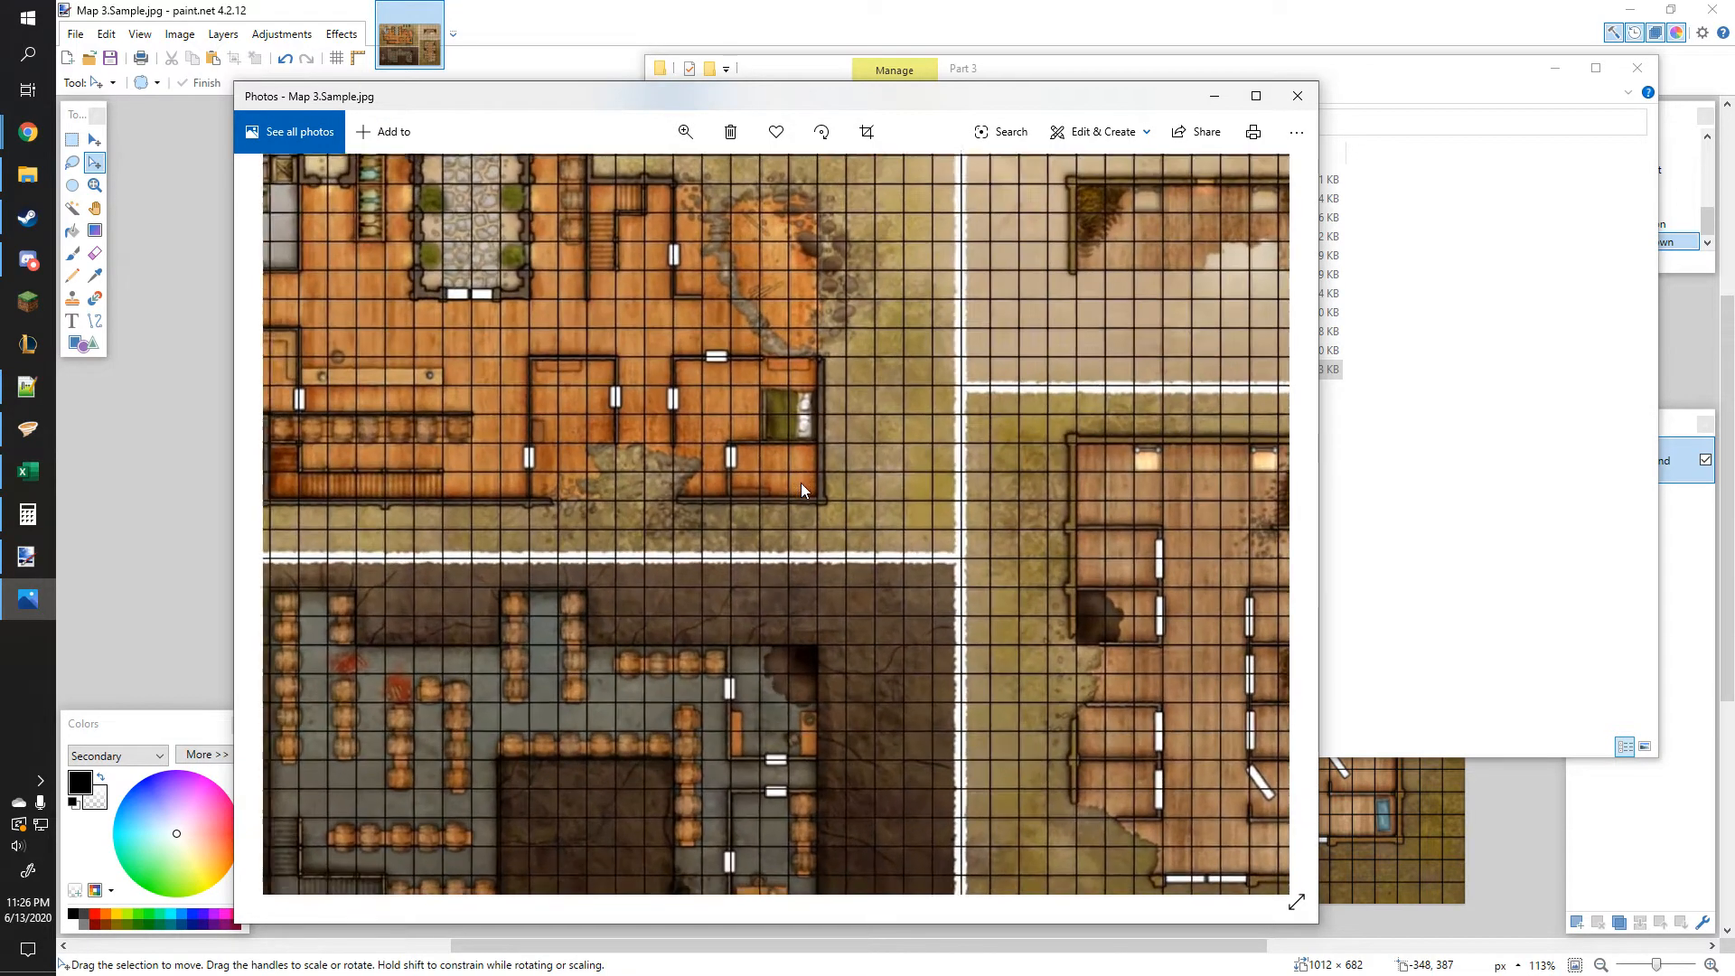
{"action": "left_click", "coordinate": [1298, 96]}
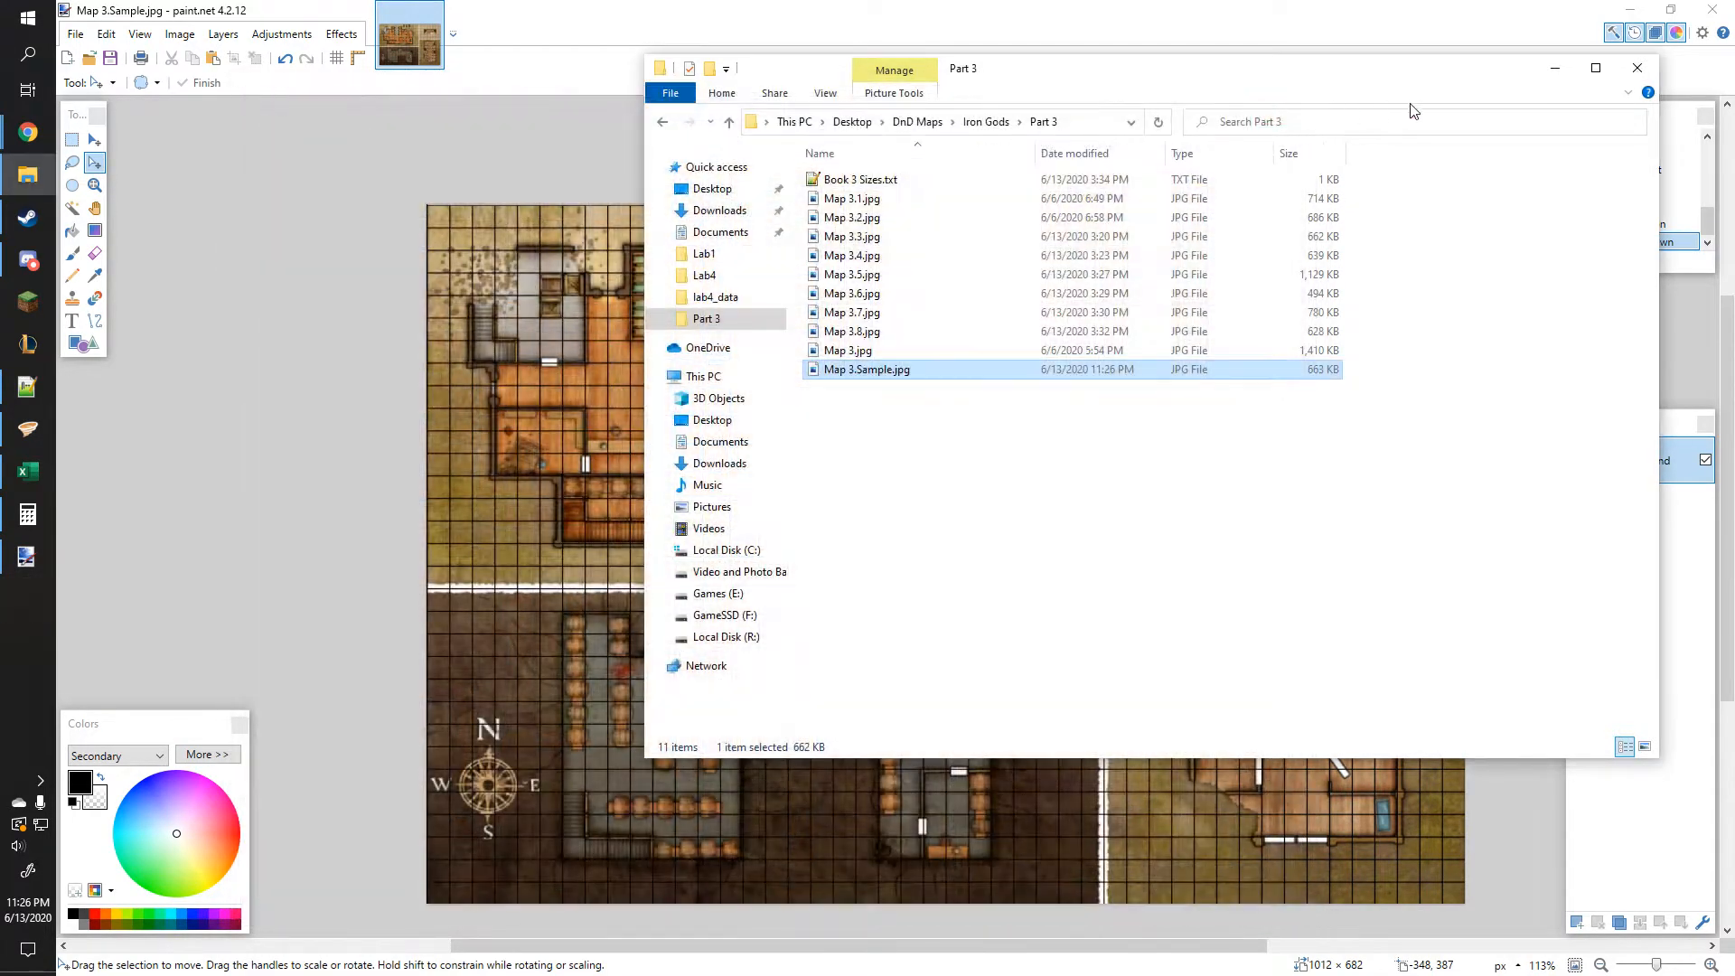
{"action": "left_click", "coordinate": [1636, 71]}
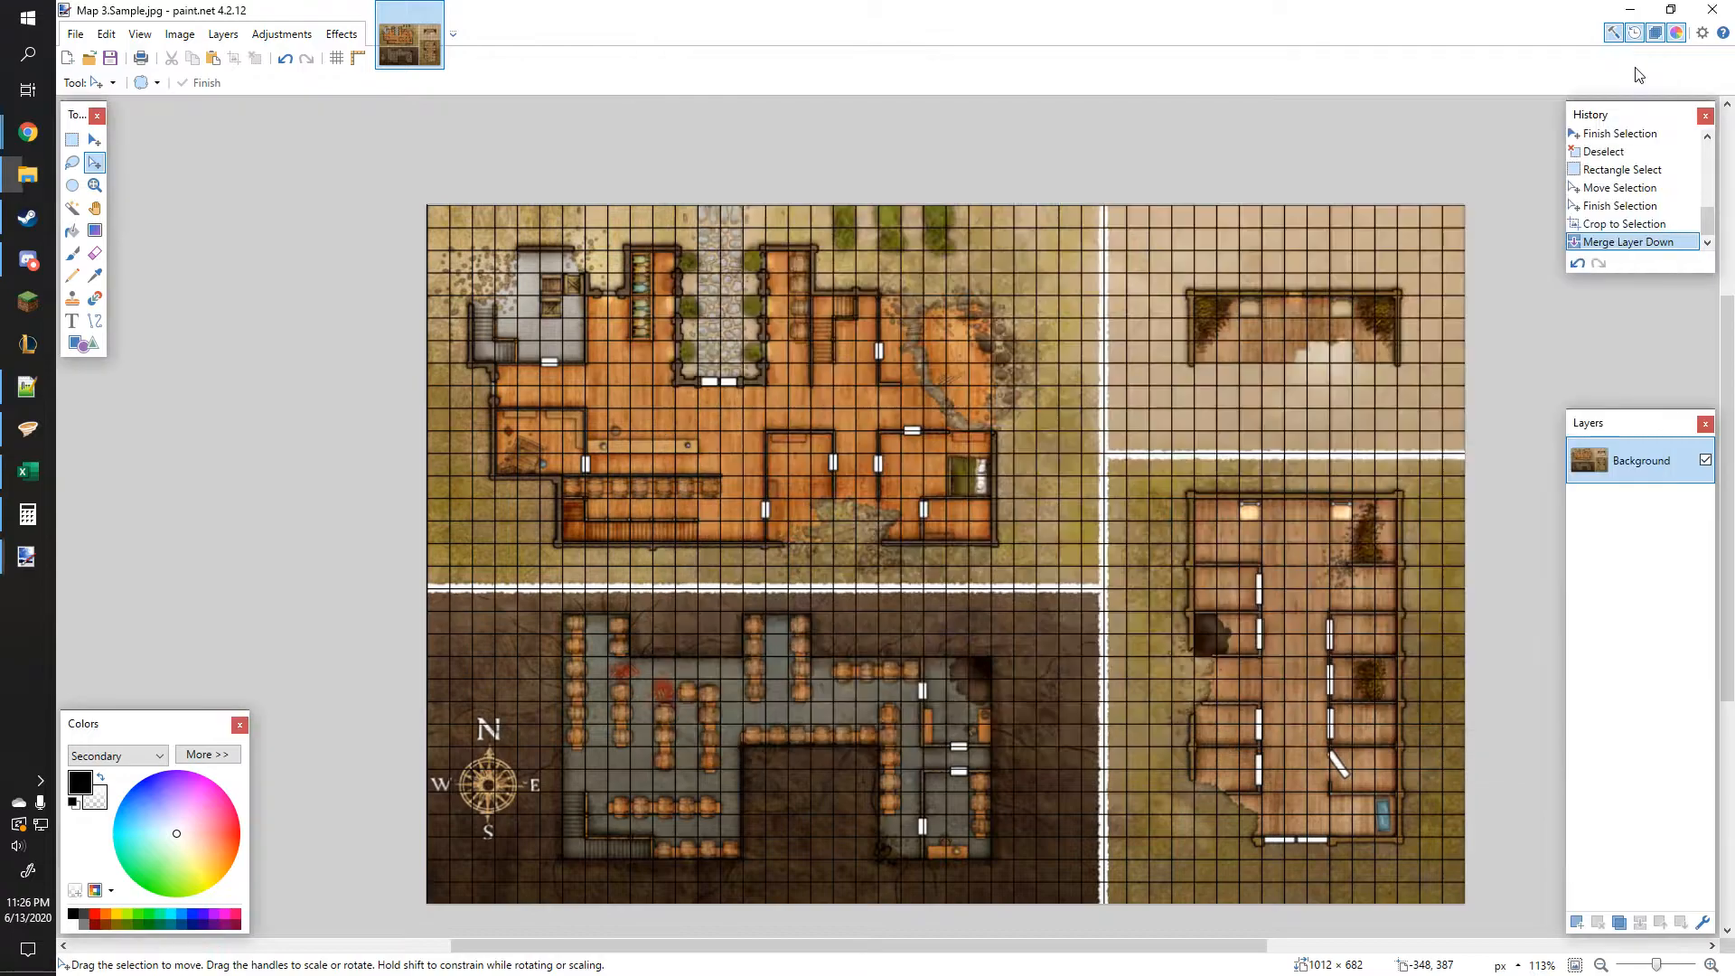
Step: Open the Book 3 Sizes.txt notes to check the listed map sizes, then minimize them
{"action": "left_click", "coordinate": [28, 389]}
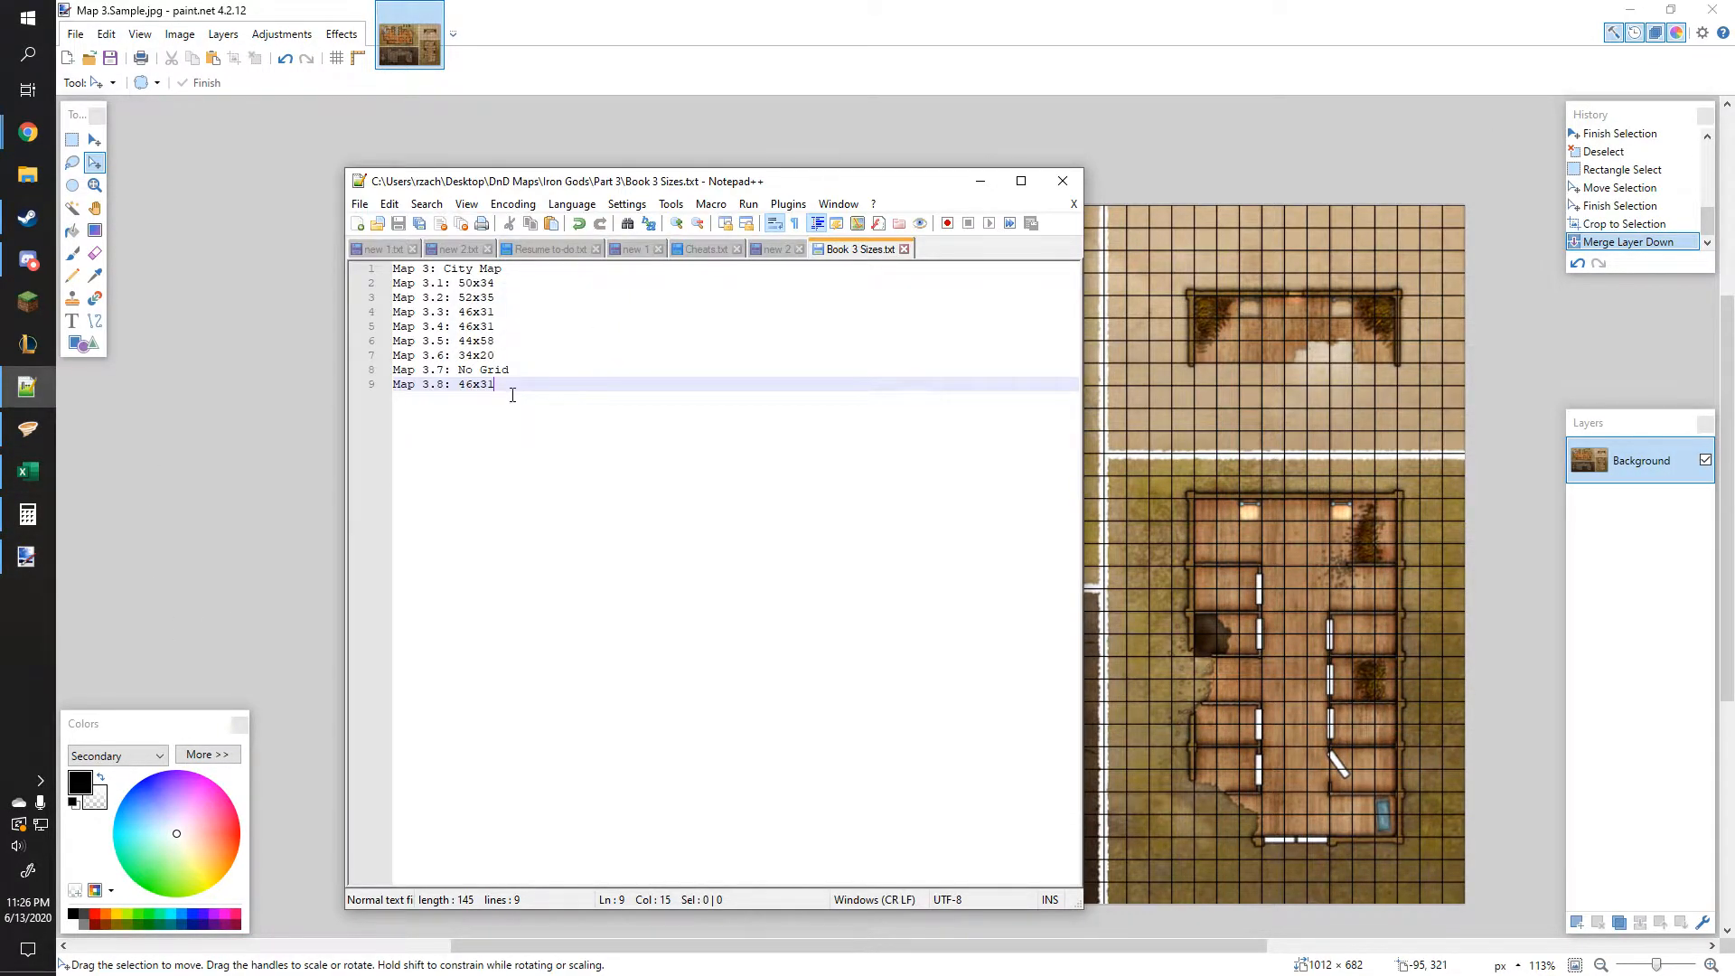
{"action": "left_click", "coordinate": [982, 186]}
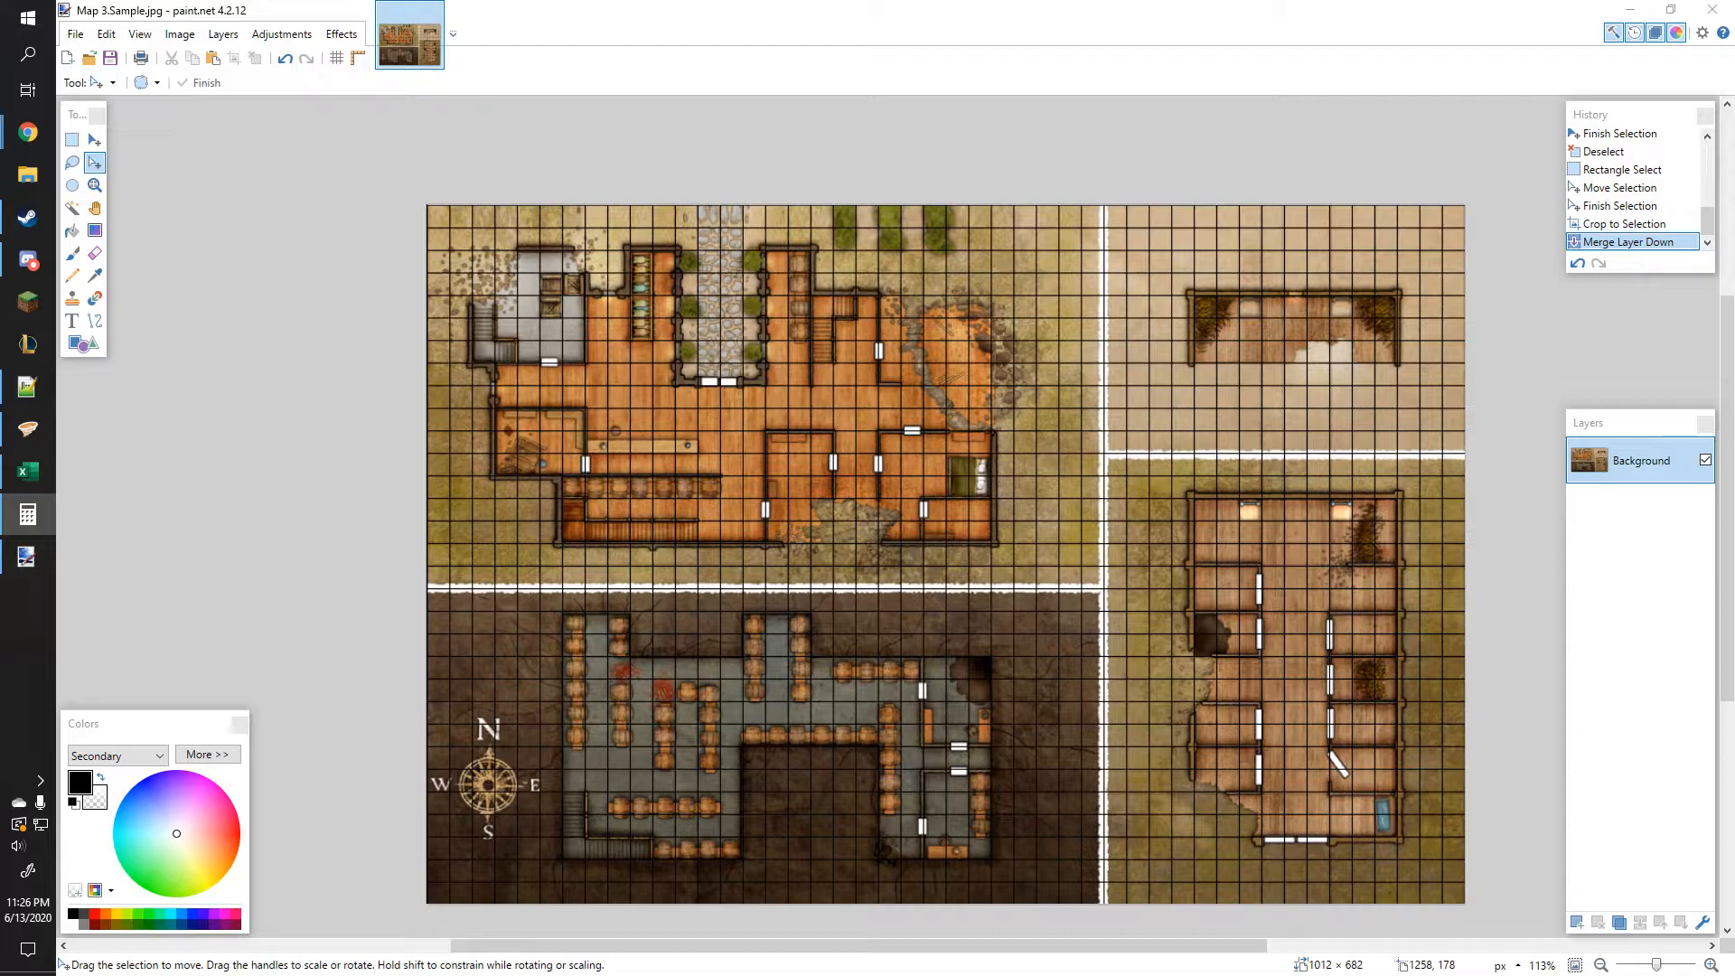
{"action": "left_click_drag", "start_coordinate": [1733, 173], "coordinate": [1734, 237]}
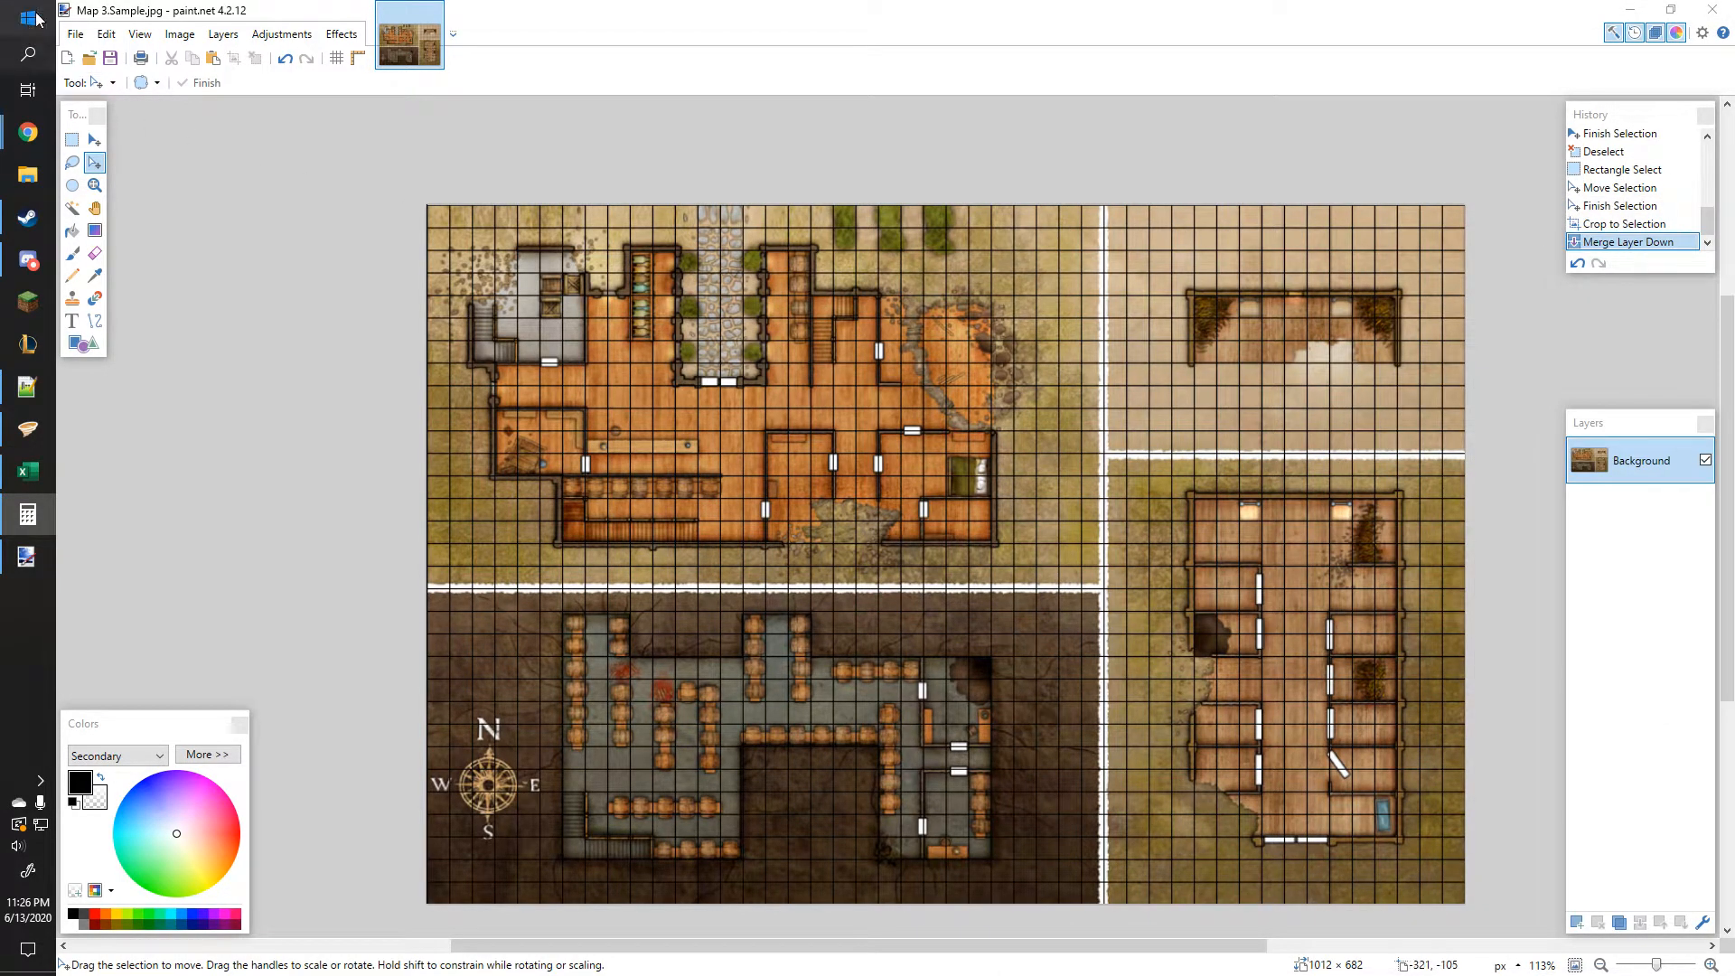
Step: Open the Grid & Checker Maker effect to check its step size, then cancel it
{"action": "left_click", "coordinate": [341, 33]}
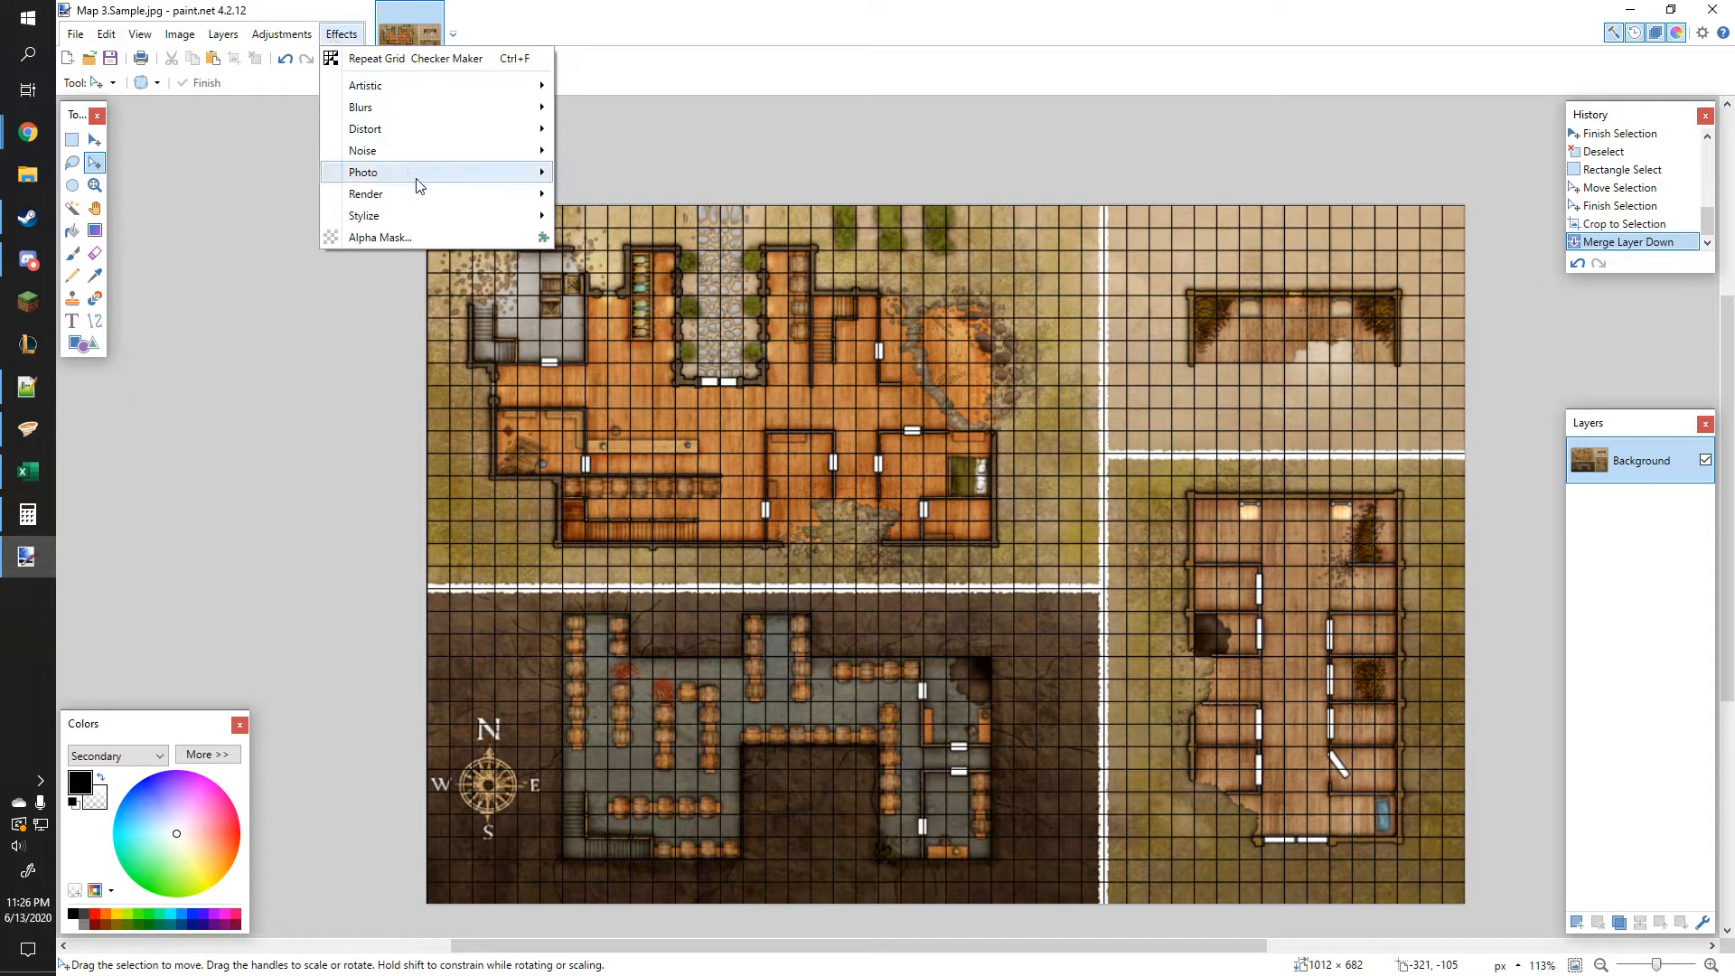
{"action": "mouse_move", "coordinate": [416, 192]}
{"action": "left_click", "coordinate": [587, 215]}
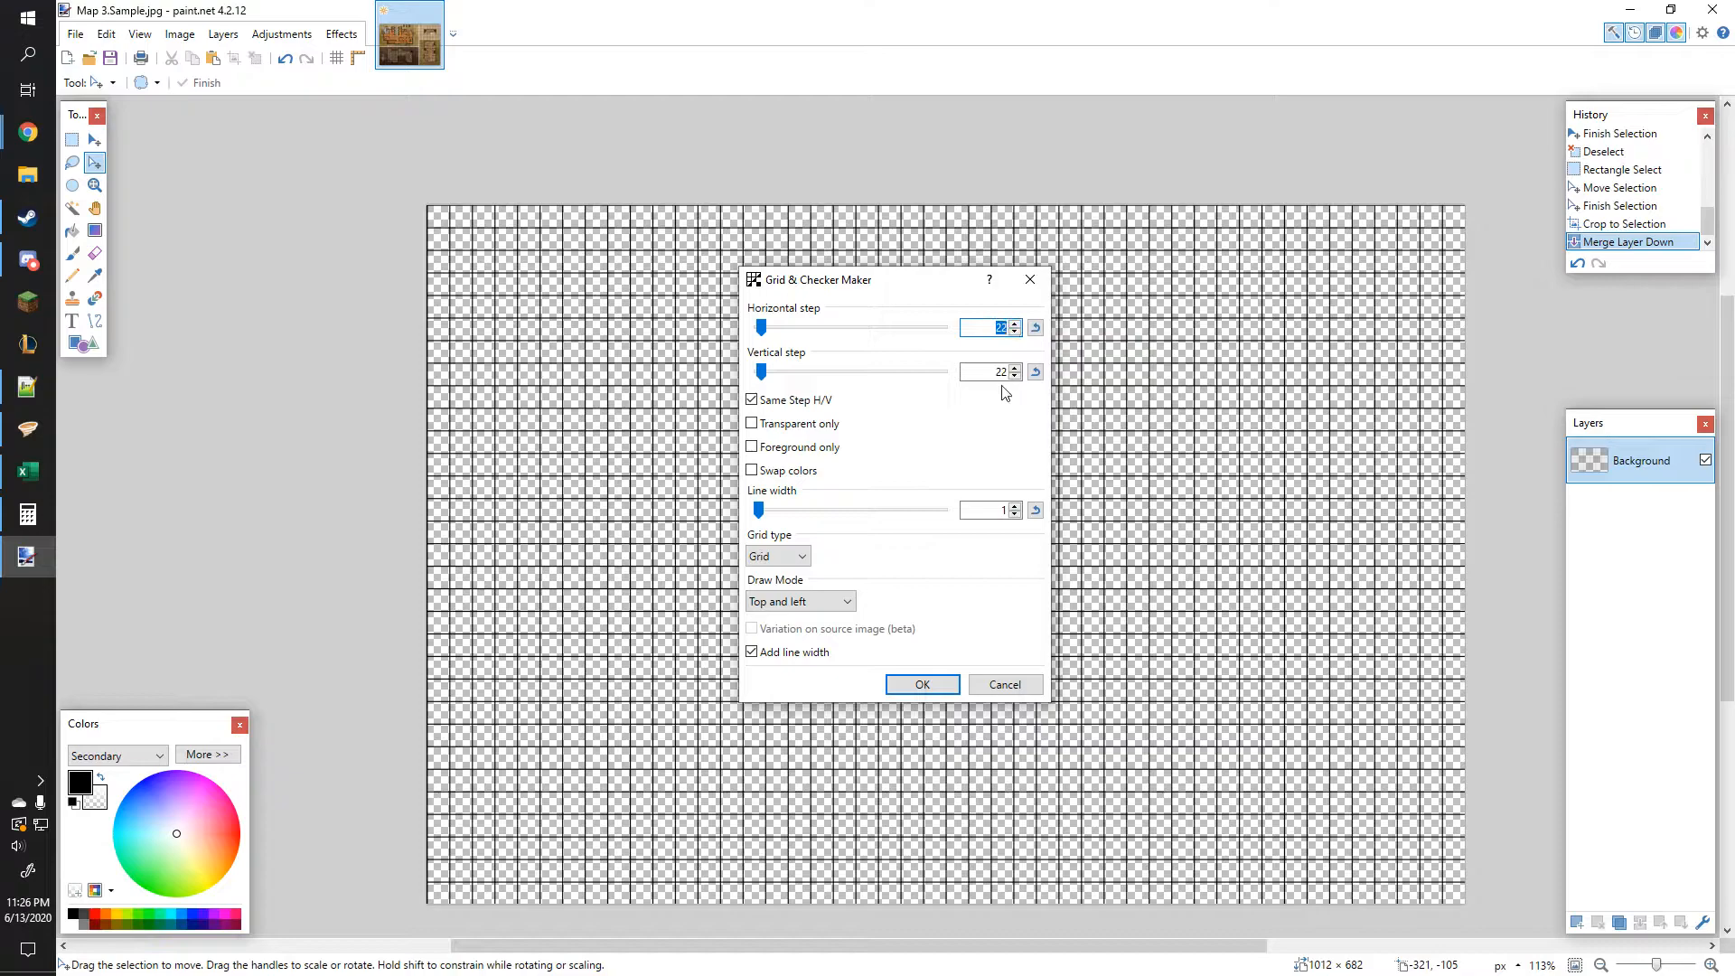
{"action": "left_click", "coordinate": [1032, 677]}
Step: Open Calculator and divide the image width 1012 by the 22-pixel grid step
{"action": "left_click_drag", "start_coordinate": [1734, 246], "coordinate": [875, 246]}
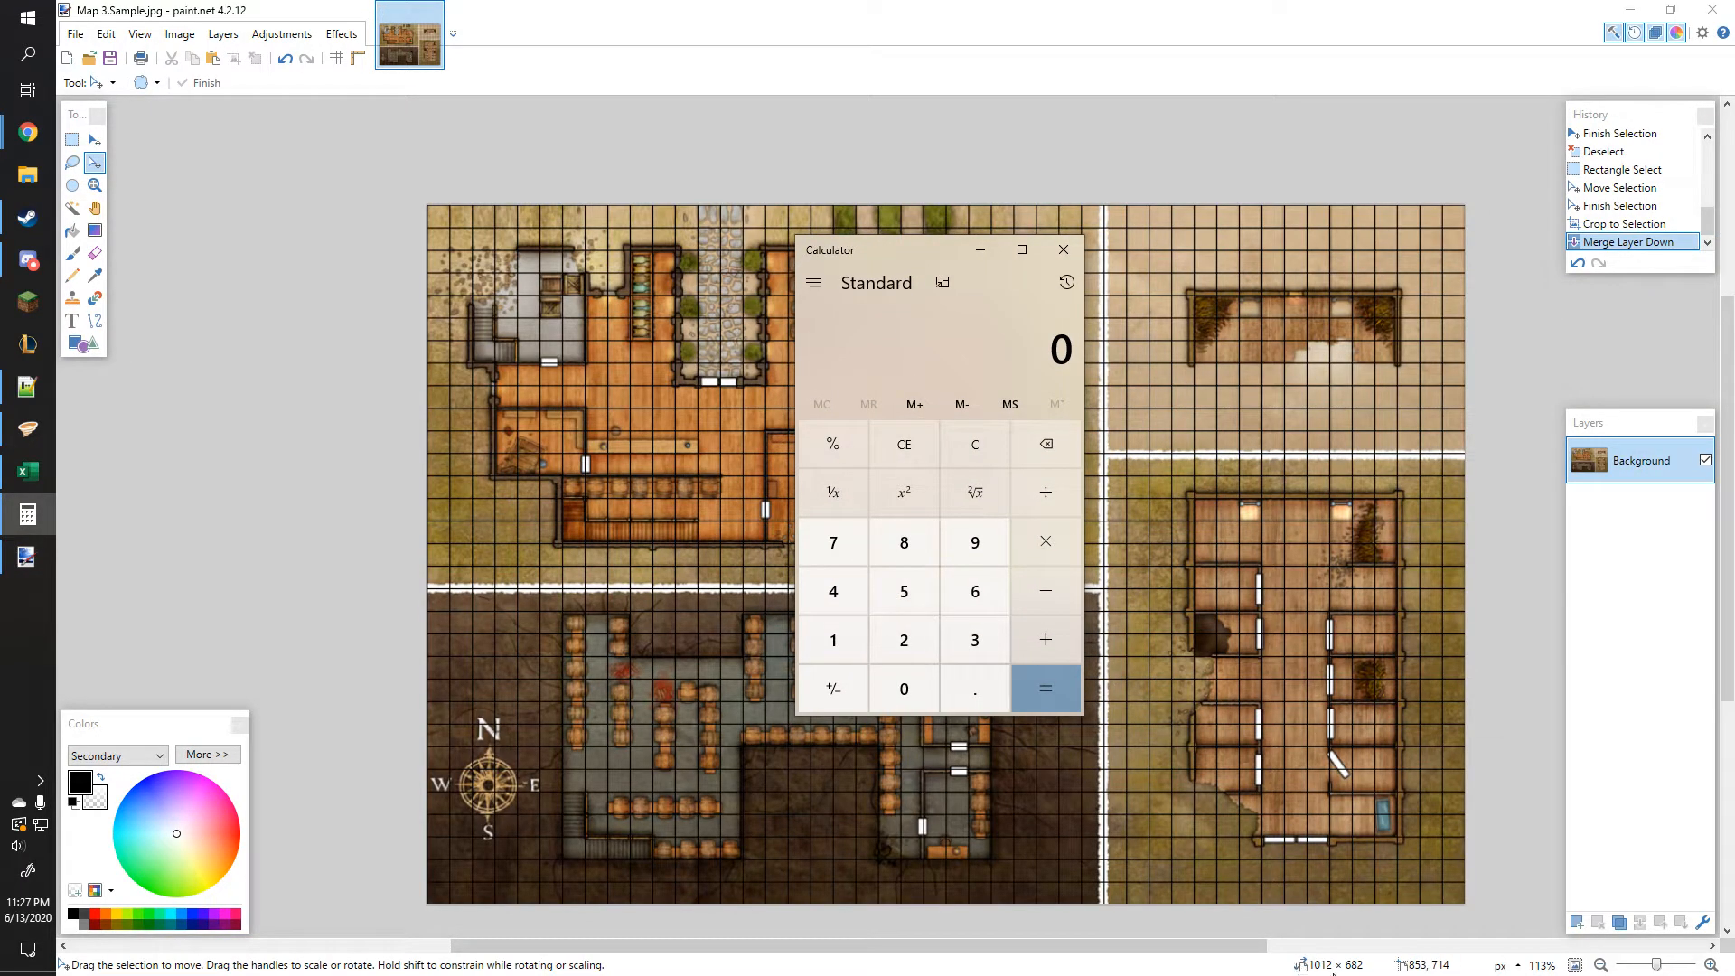
{"action": "left_click_drag", "start_coordinate": [874, 249], "coordinate": [1096, 340]}
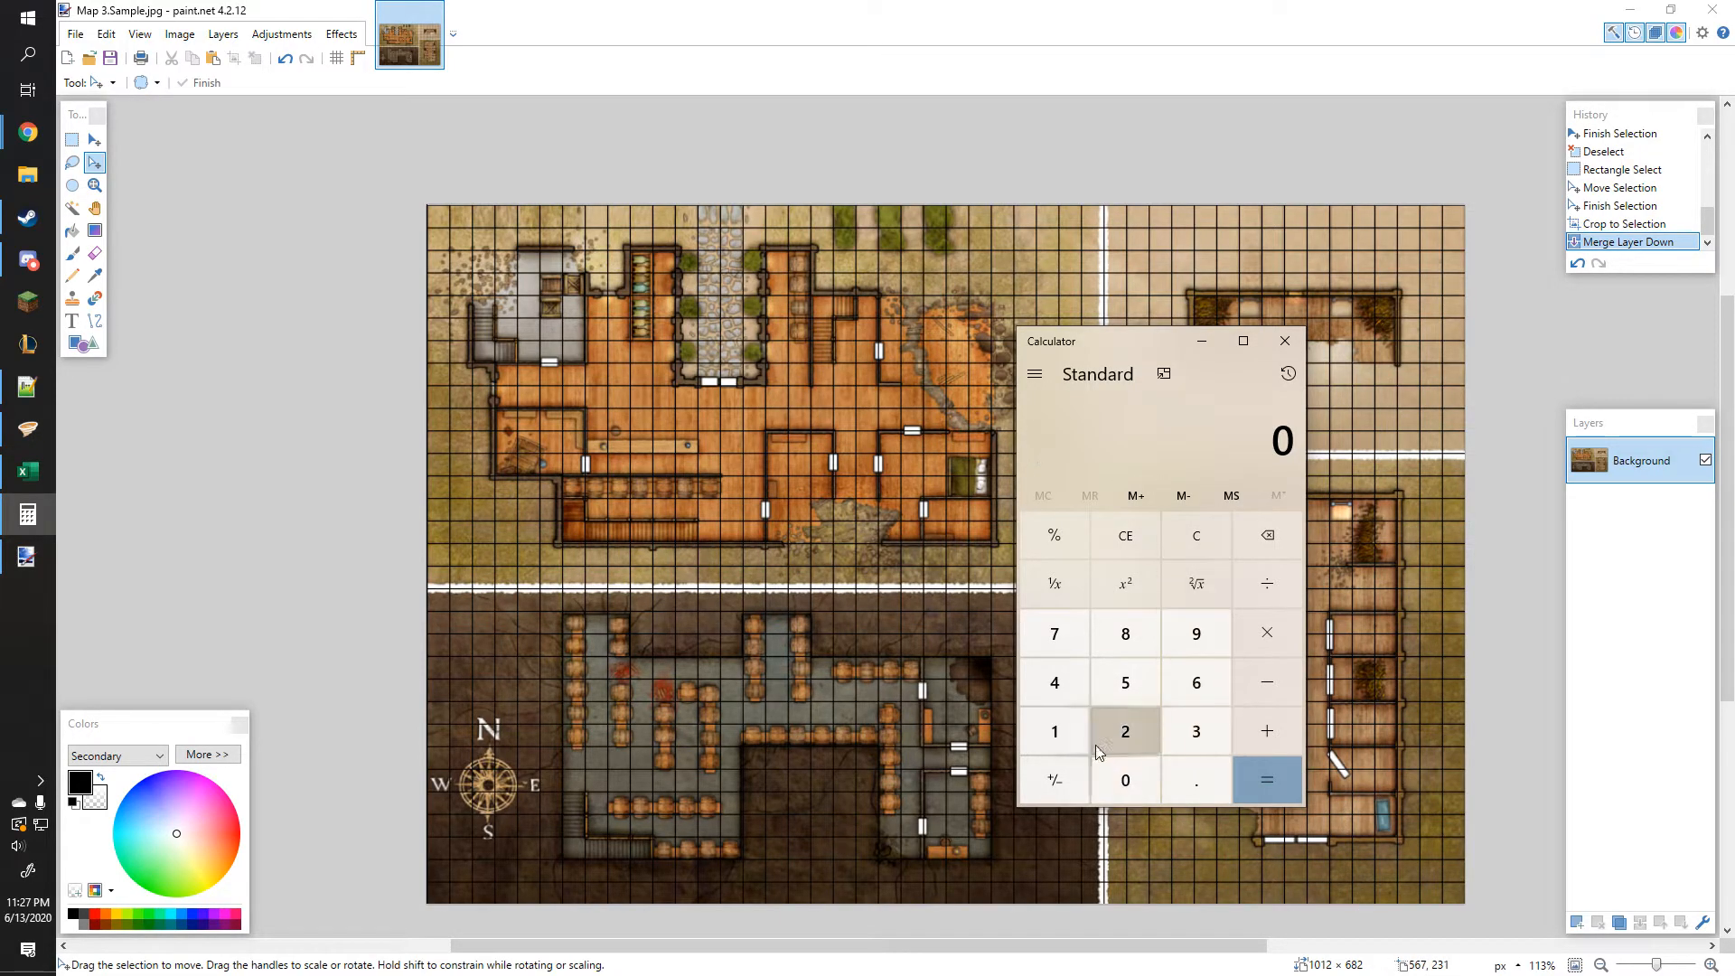
{"action": "left_click", "coordinate": [1066, 730]}
{"action": "left_click", "coordinate": [1122, 770]}
{"action": "left_click", "coordinate": [1057, 732]}
{"action": "left_click", "coordinate": [1127, 728]}
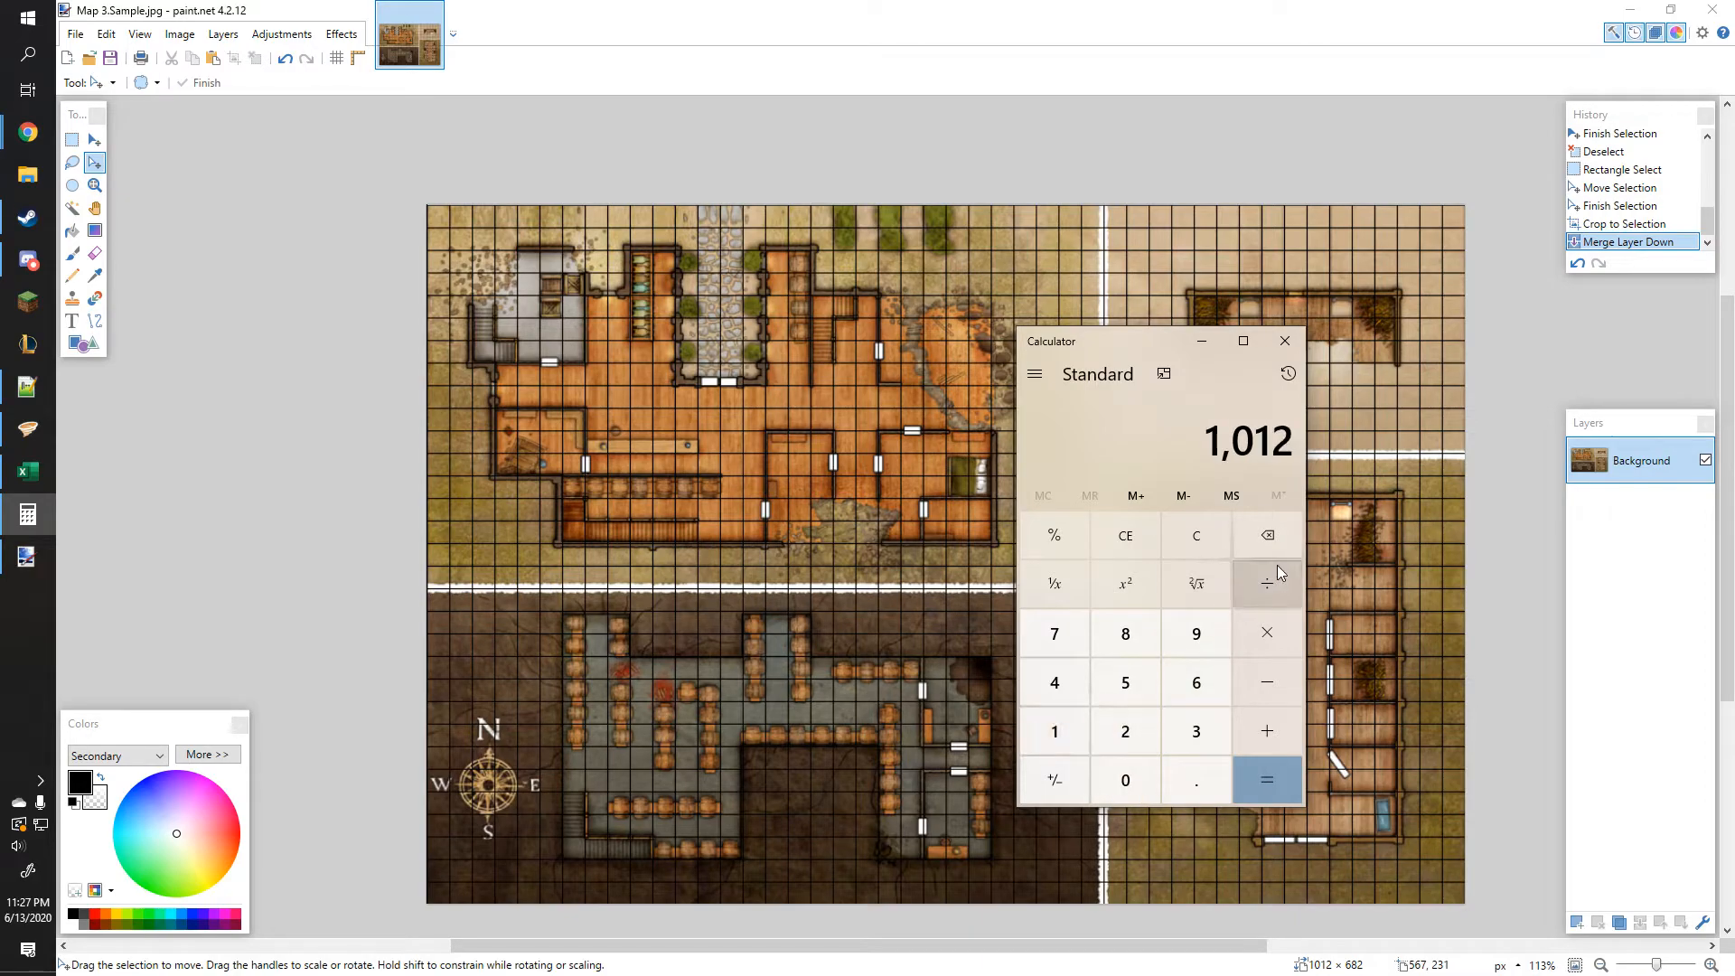
{"action": "left_click", "coordinate": [1126, 742]}
{"action": "left_click", "coordinate": [1127, 742]}
{"action": "left_click", "coordinate": [1264, 777]}
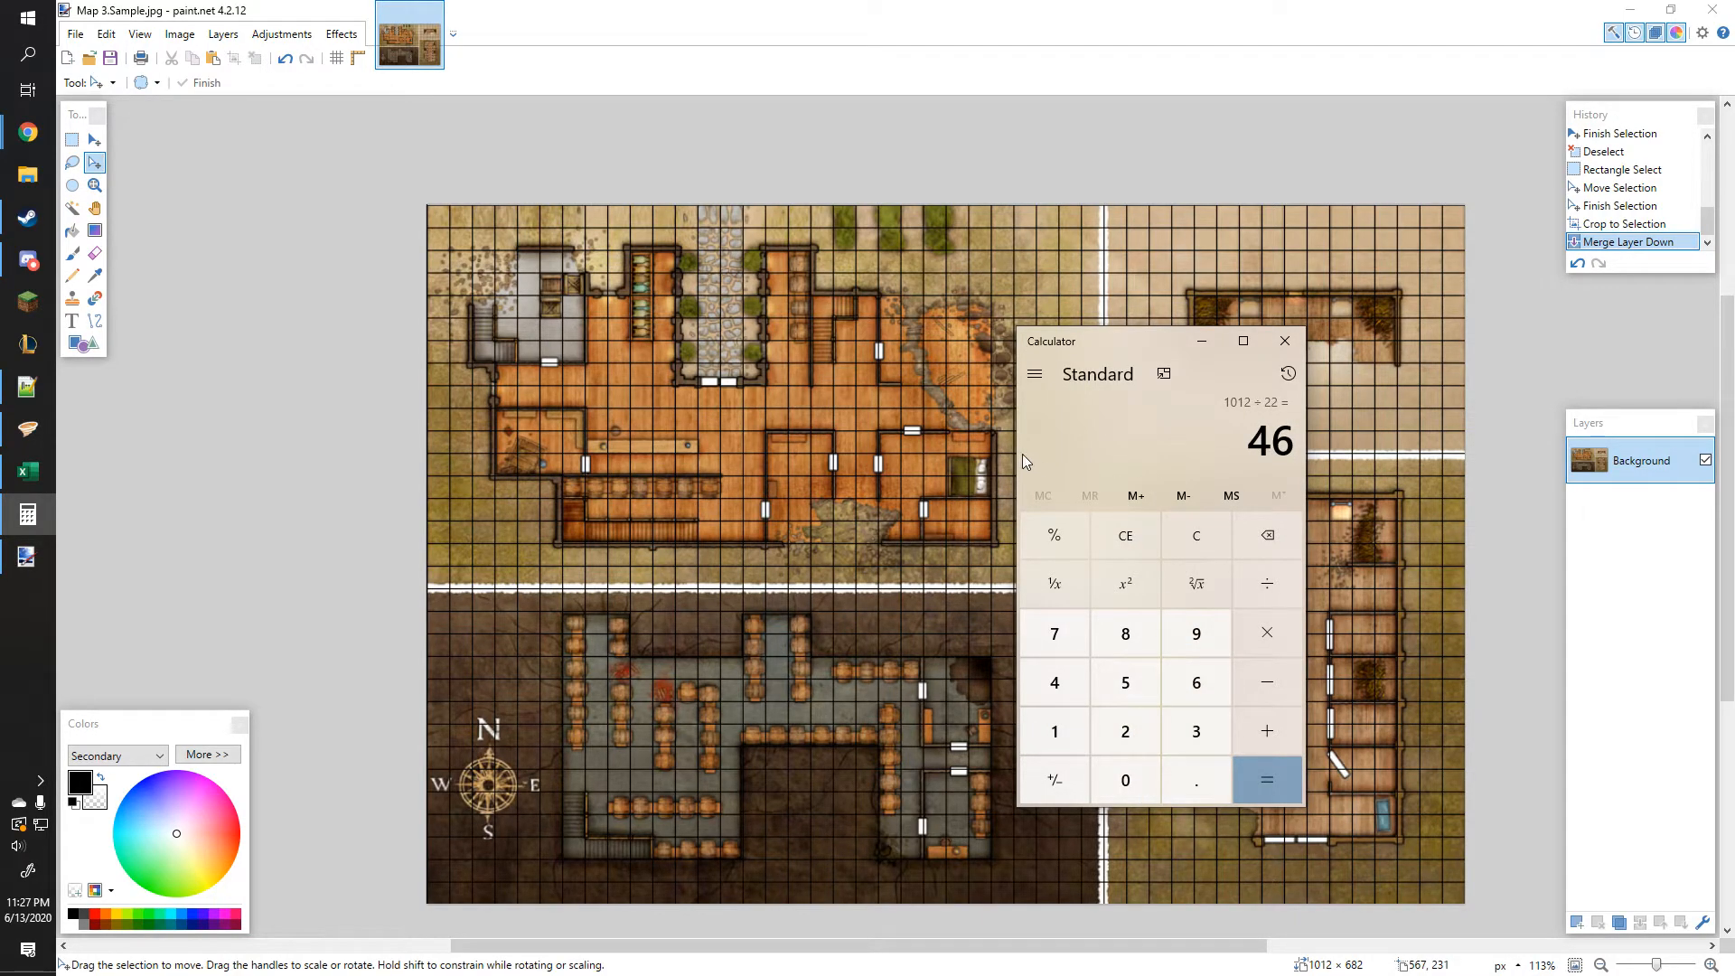
Step: Divide the image height 682 by 22 in Calculator
{"action": "left_click", "coordinate": [1196, 683]}
{"action": "left_click", "coordinate": [1125, 633]}
{"action": "left_click", "coordinate": [1125, 730]}
{"action": "left_click", "coordinate": [1268, 596]}
{"action": "left_click", "coordinate": [1120, 729]}
{"action": "left_click", "coordinate": [1121, 728]}
{"action": "left_click", "coordinate": [1260, 775]}
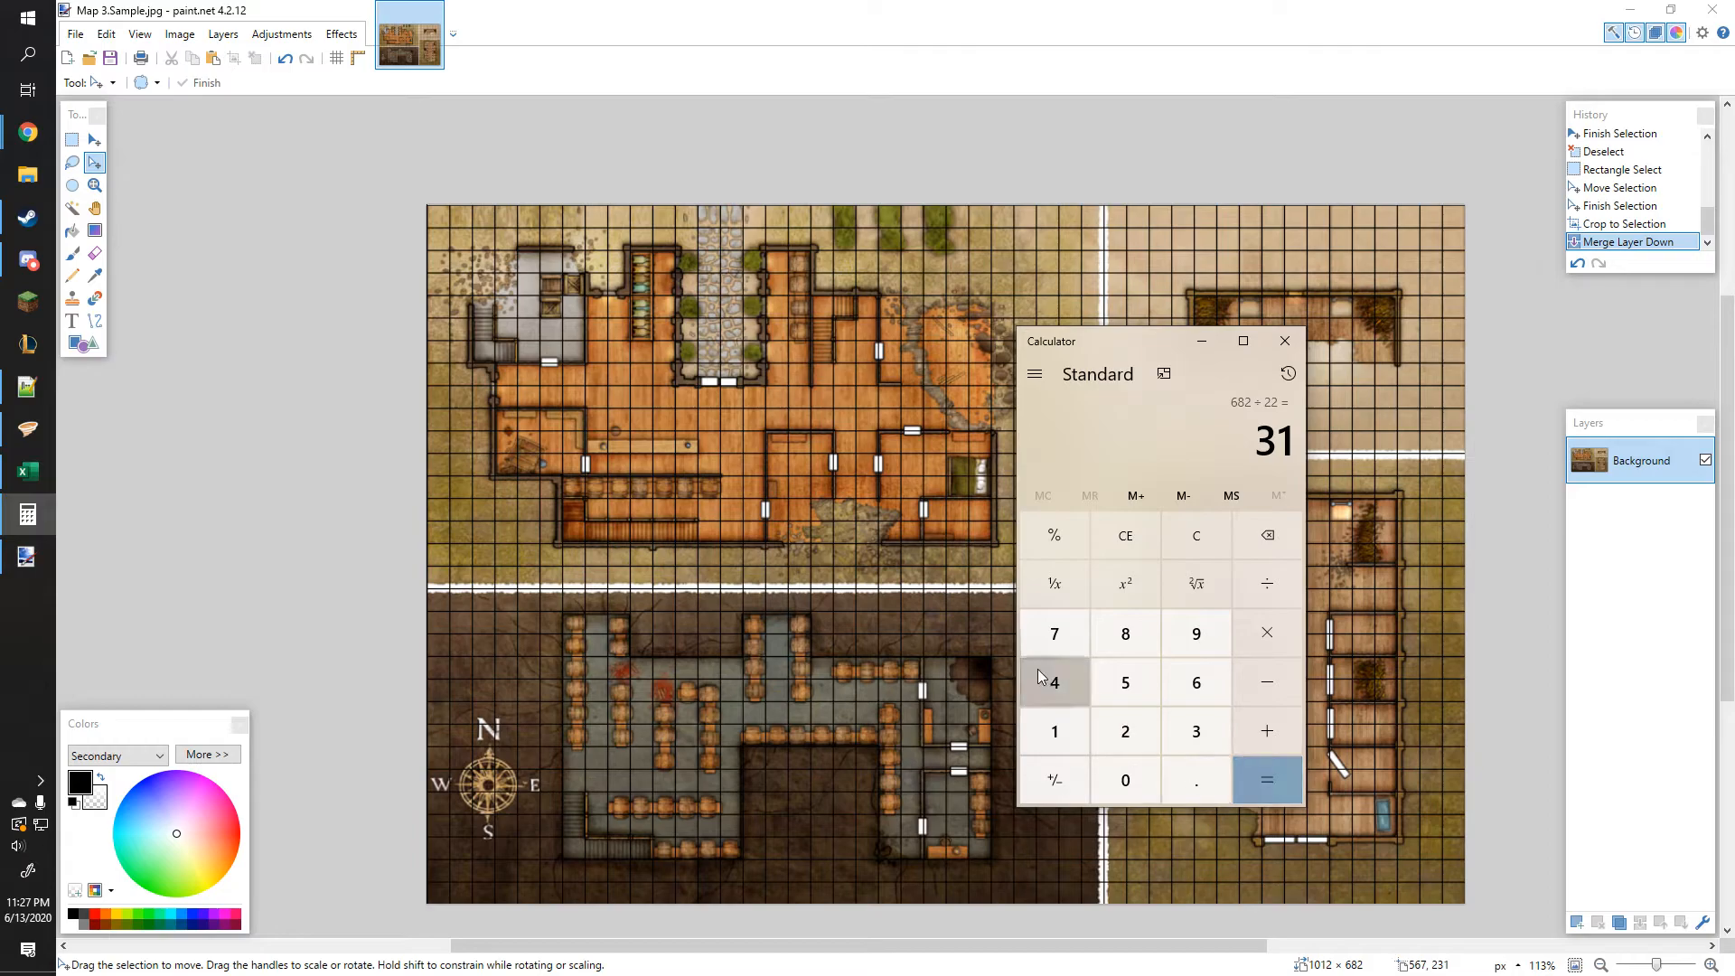
Step: Compare the result with Map 3.3's size in the notes, then minimize the notes and Calculator
{"action": "left_click", "coordinate": [28, 394]}
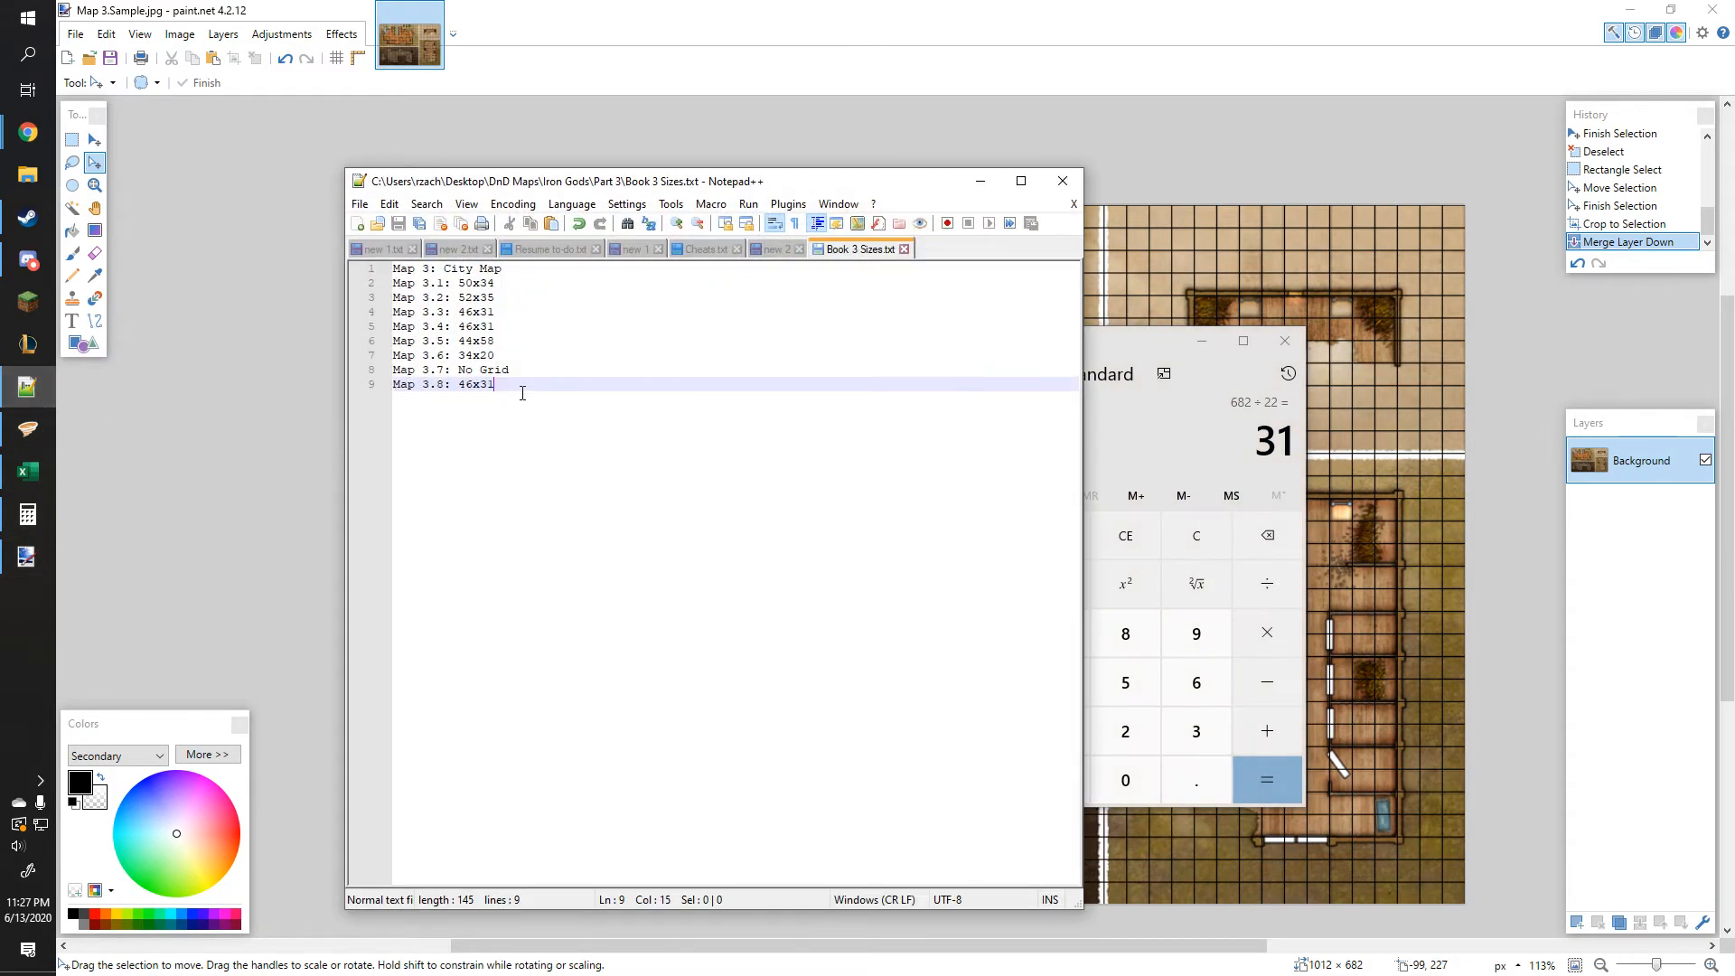
{"action": "double_click", "coordinate": [496, 313]}
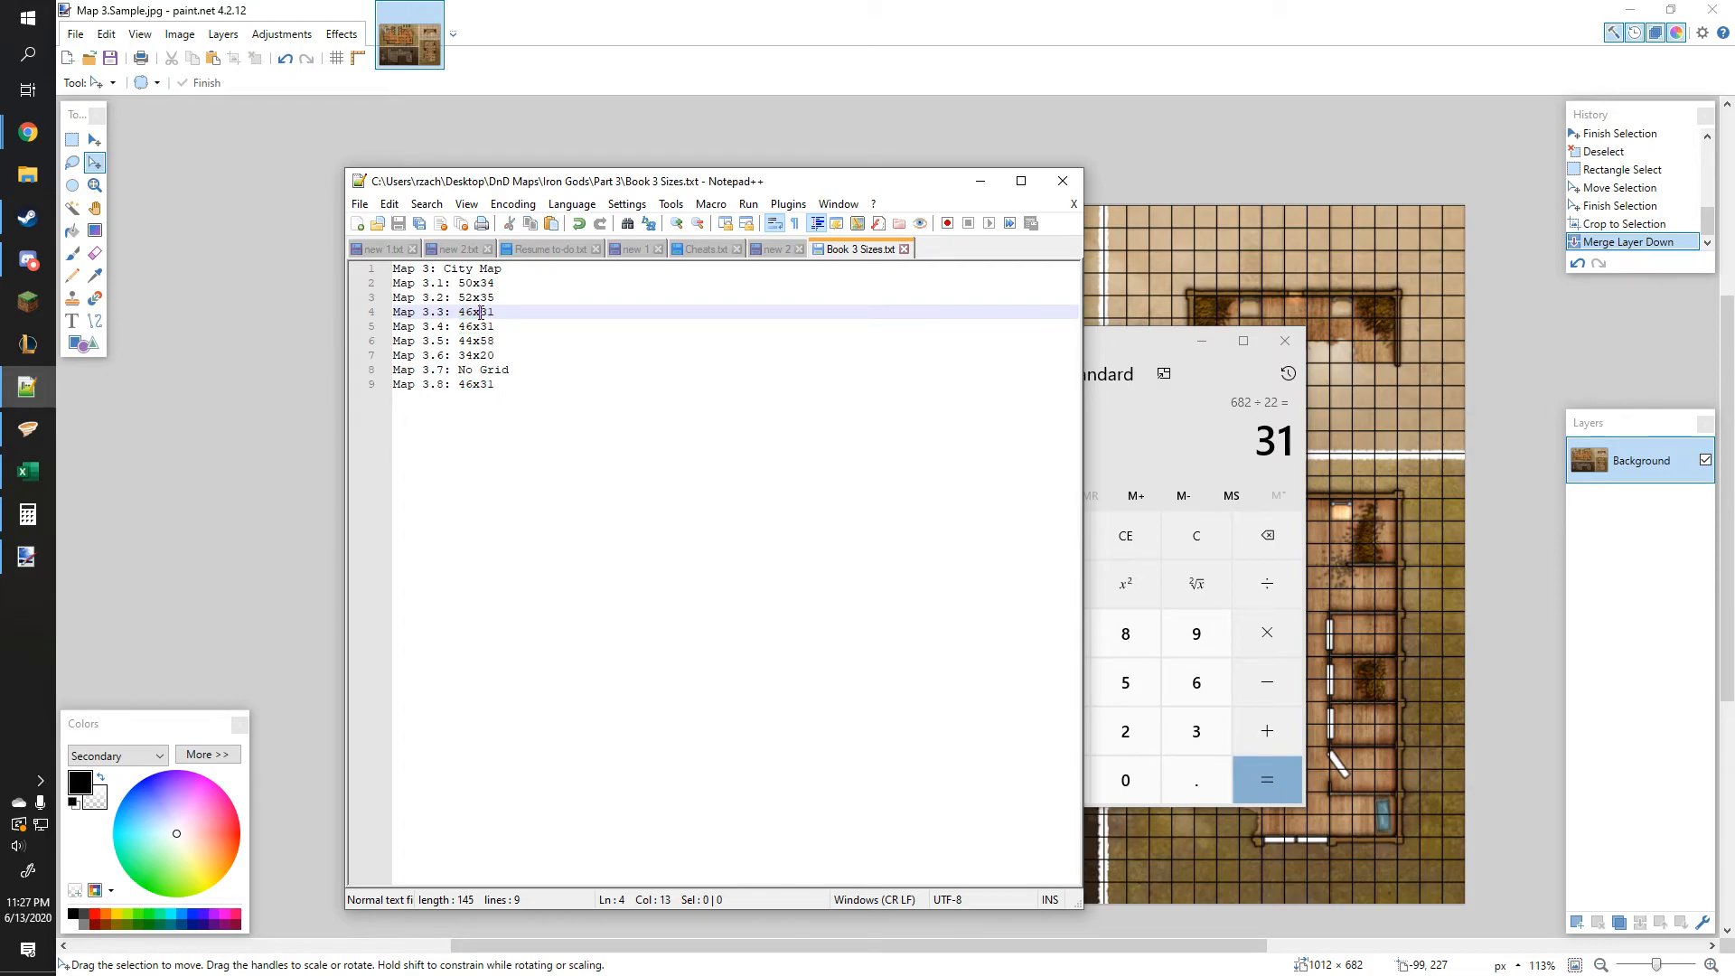
{"action": "left_click", "coordinate": [979, 181]}
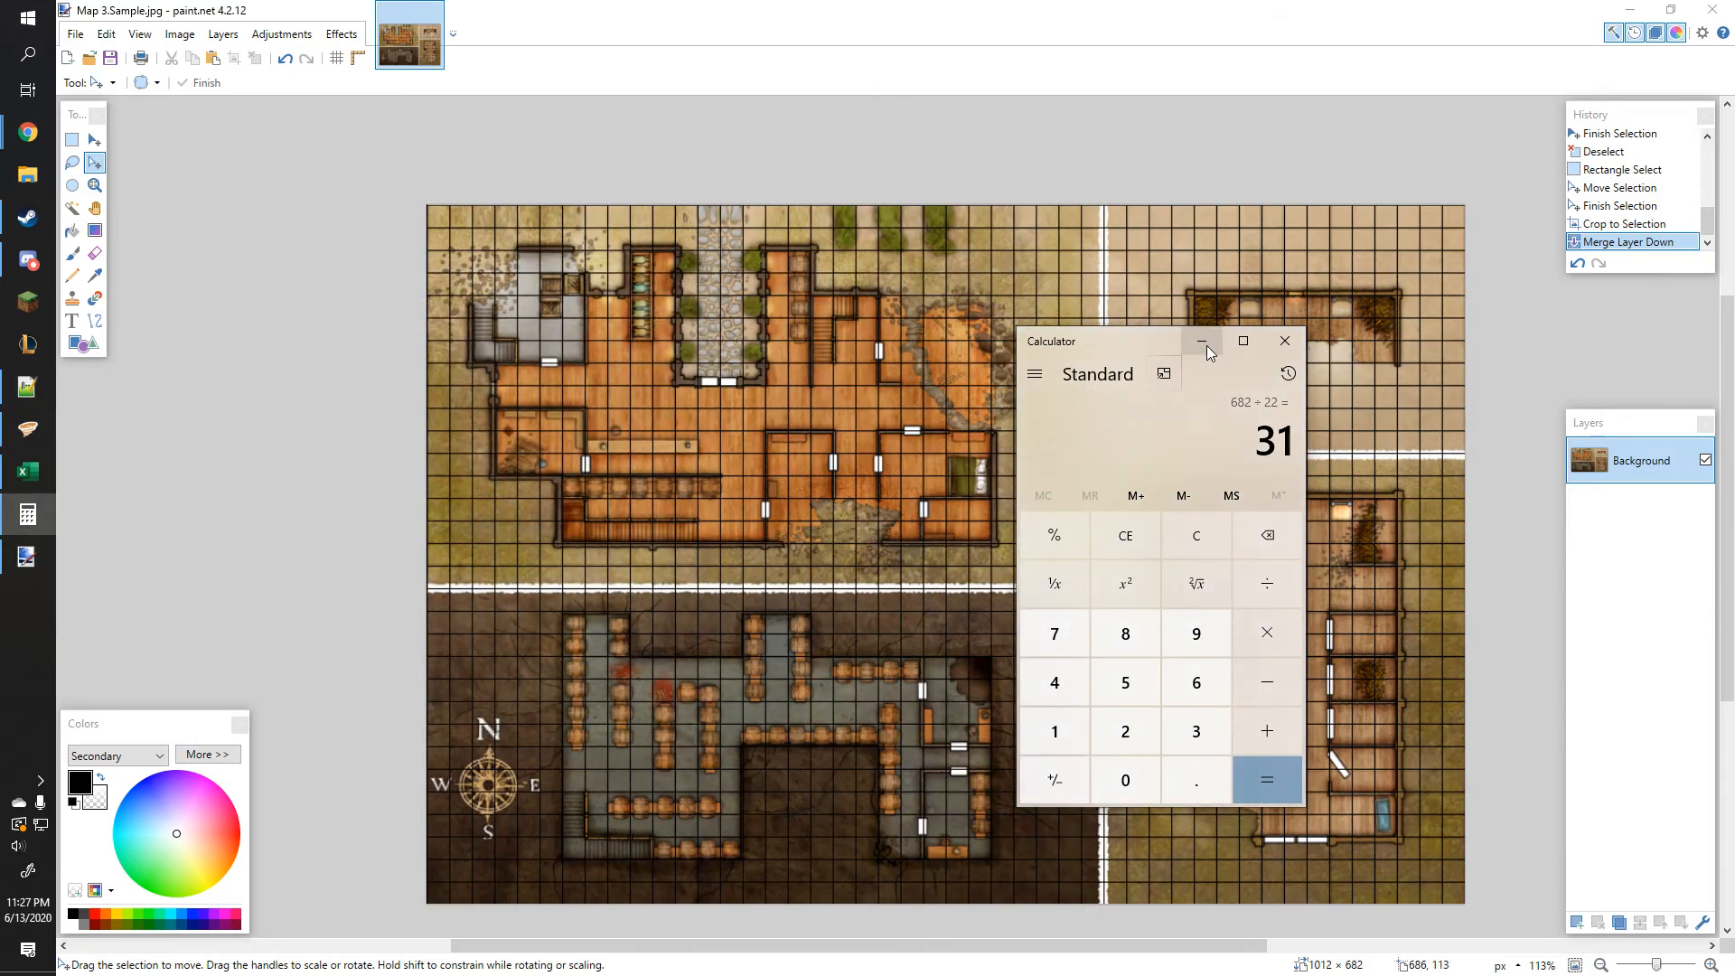
{"action": "left_click", "coordinate": [1200, 342]}
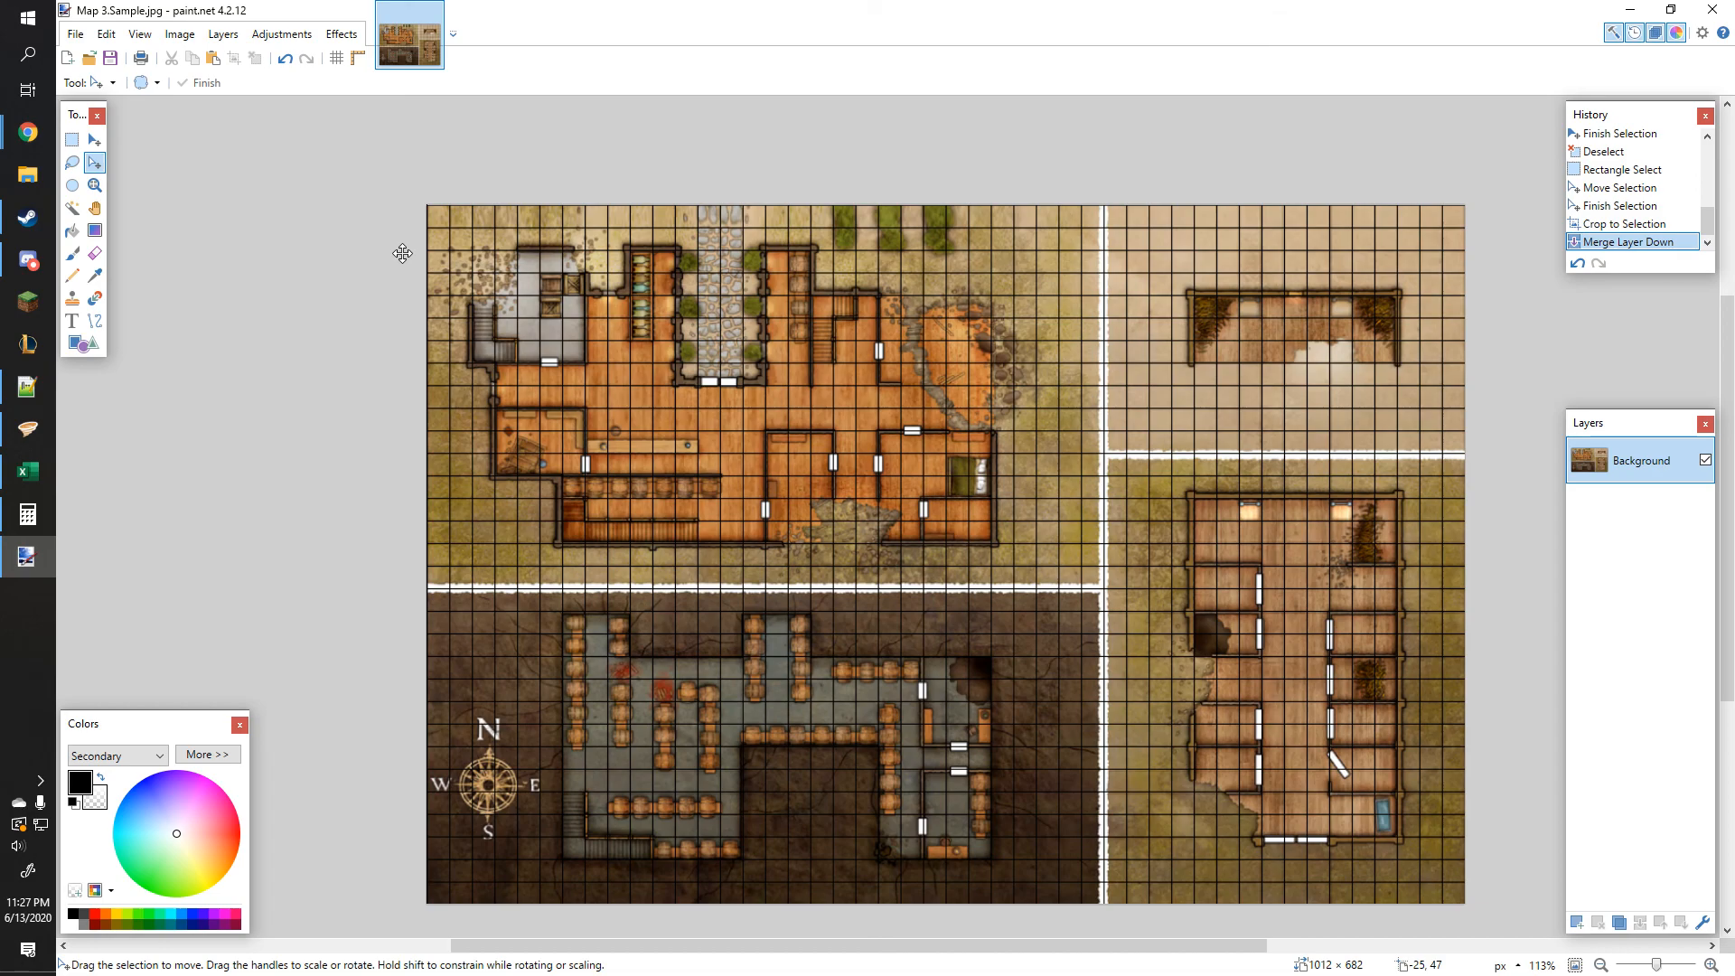